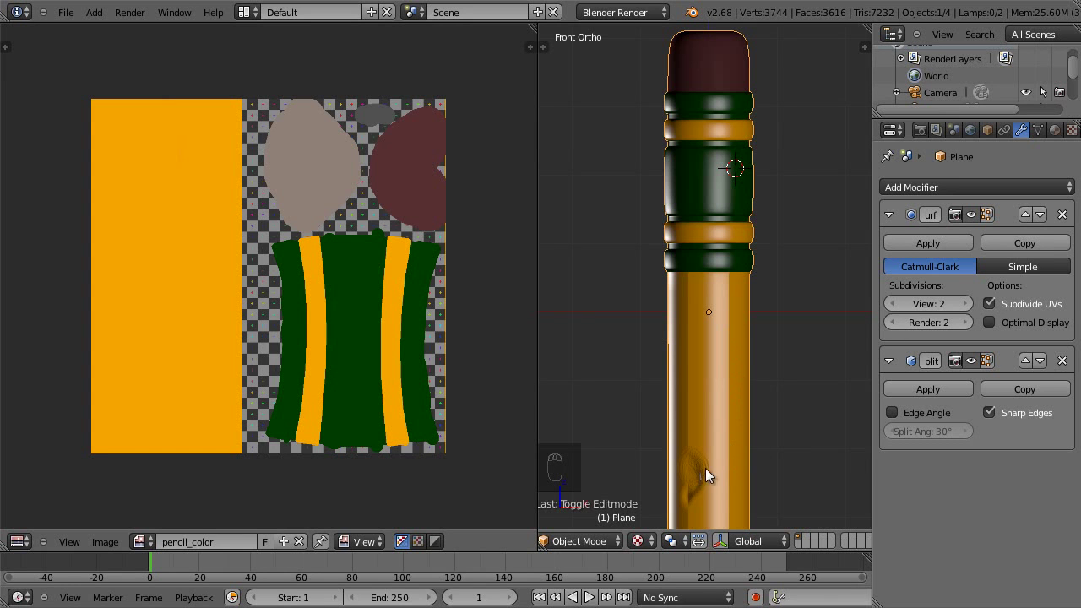
Step: Inspect the dents along the pencil shaft up close and show the texture slots of the pencil material
{"action": "middle_click_drag", "start_coordinate": [715, 474], "coordinate": [725, 312], "text": "shift"}
{"action": "scroll", "coordinate": [758, 278], "scroll_direction": "up", "scroll_amount": 4}
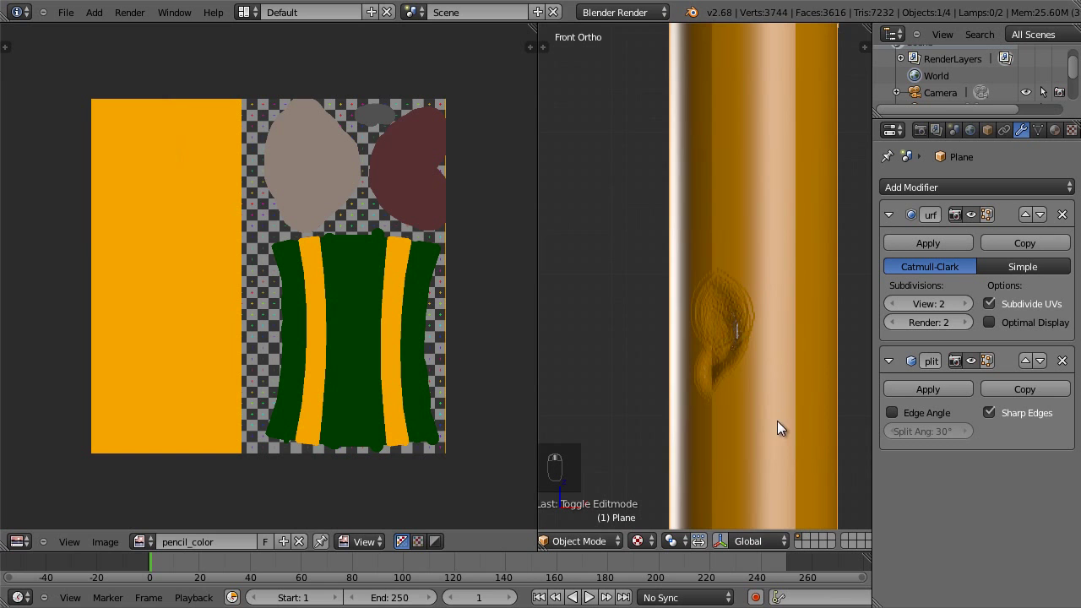
{"action": "mouse_move", "coordinate": [777, 420]}
{"action": "middle_mouse_down"}
{"action": "mouse_move", "coordinate": [755, 141]}
{"action": "mouse_move", "coordinate": [789, 390]}
{"action": "middle_mouse_up"}
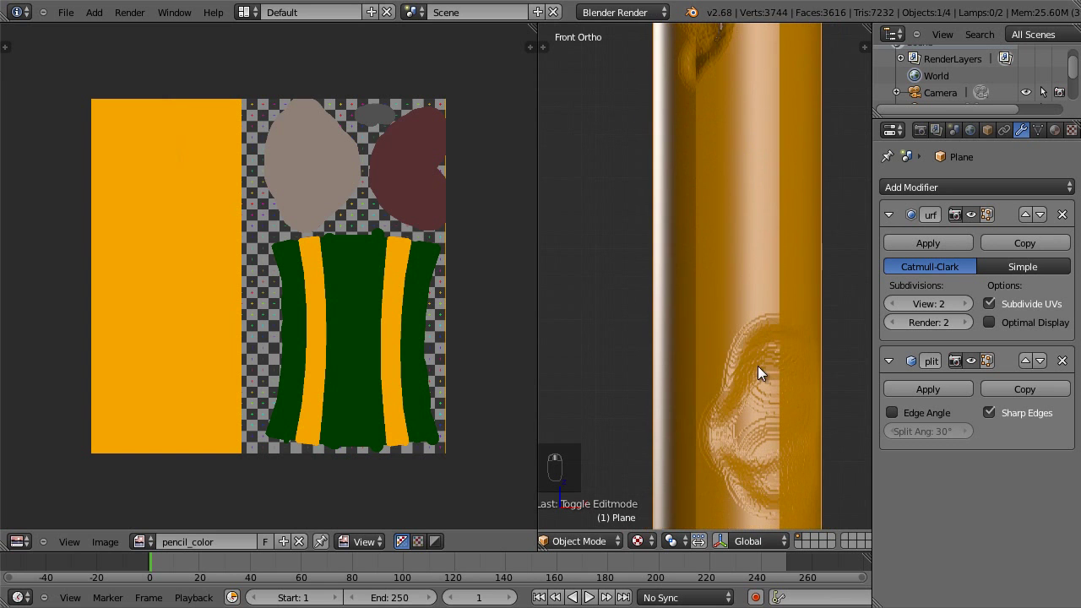
{"action": "scroll", "coordinate": [757, 371], "scroll_direction": "down", "scroll_amount": 4}
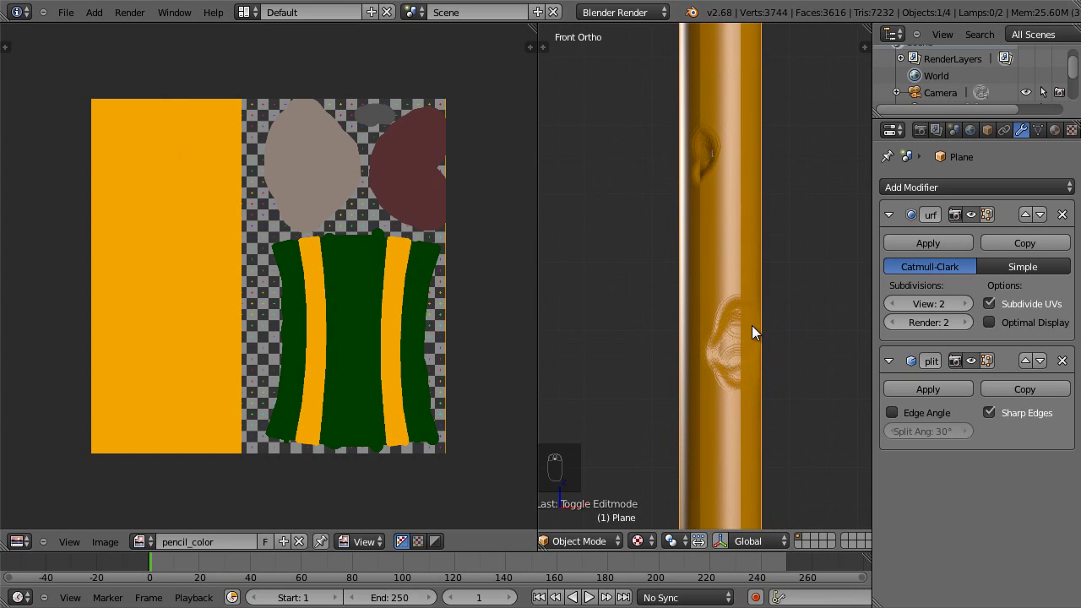
{"action": "middle_click_drag", "start_coordinate": [752, 326], "coordinate": [716, 331], "text": "shift"}
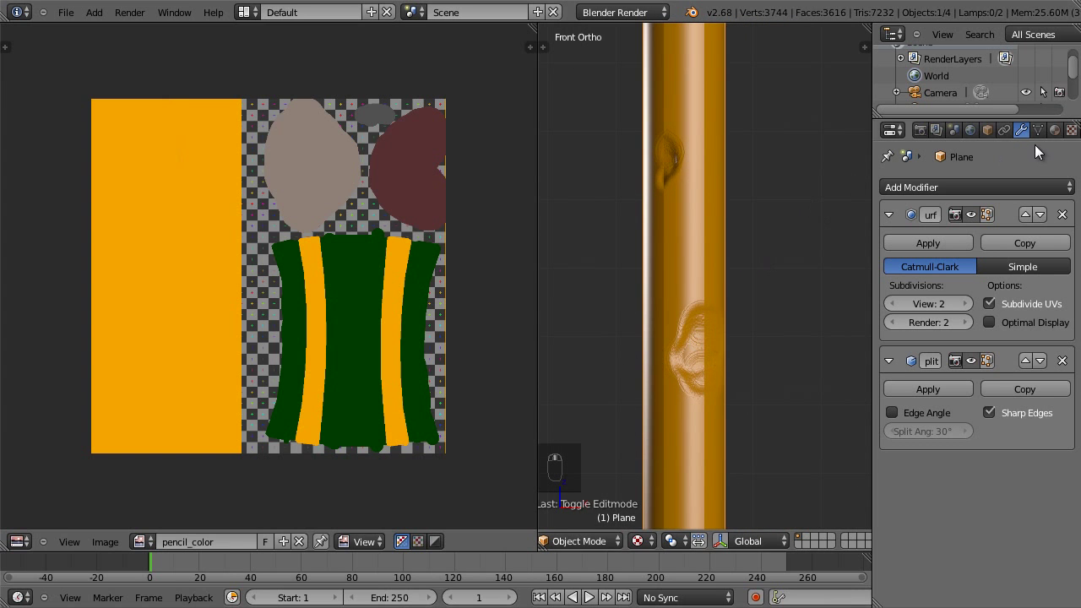
{"action": "left_click", "coordinate": [1072, 129]}
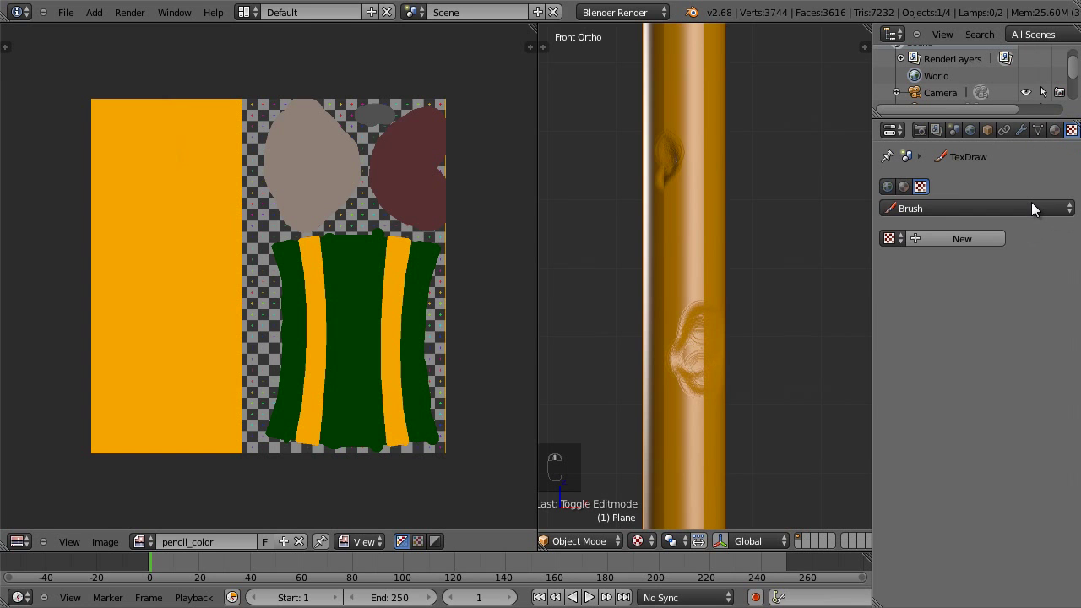
{"action": "left_click", "coordinate": [1055, 130]}
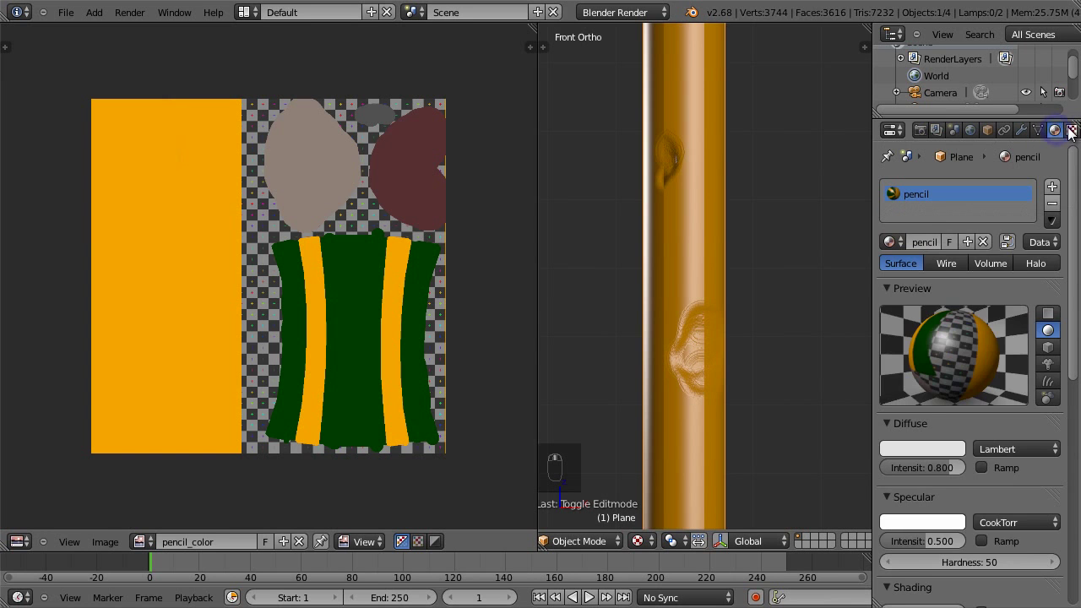
{"action": "left_click", "coordinate": [1072, 129]}
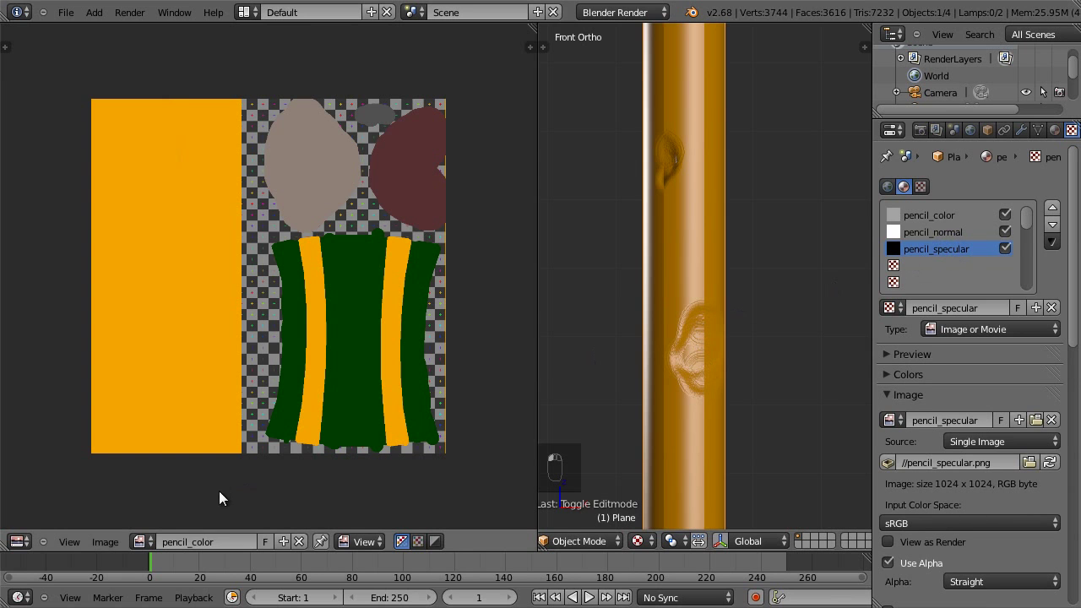
Step: Select the pencil_normal texture slot and view the pencil_specular and pencil_normal images in the image editor
{"action": "left_click", "coordinate": [141, 542]}
{"action": "left_click", "coordinate": [213, 397]}
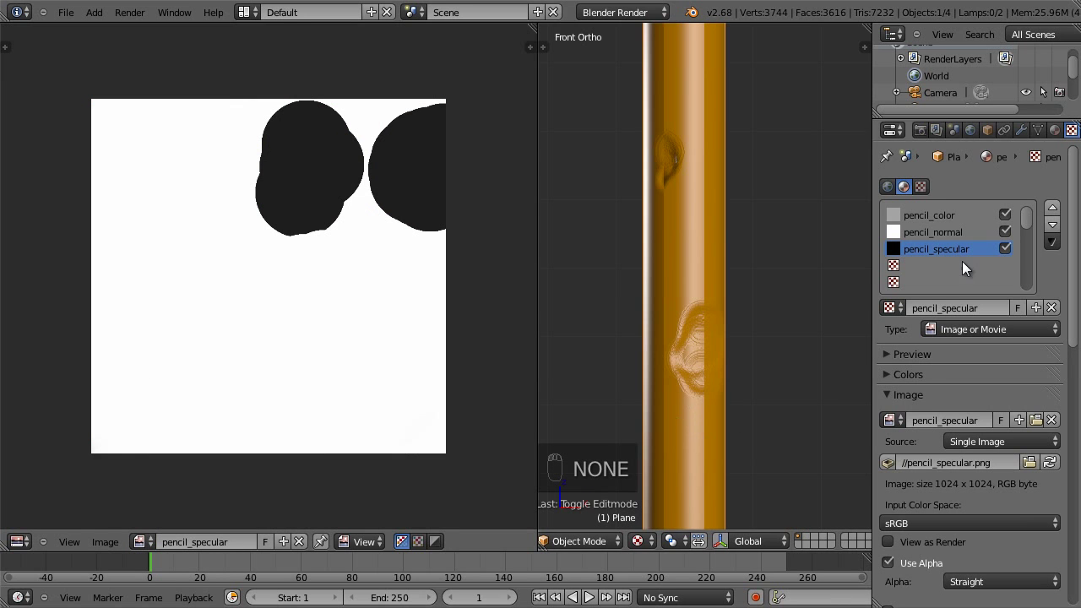
{"action": "left_click", "coordinate": [928, 218]}
{"action": "left_click", "coordinate": [929, 232]}
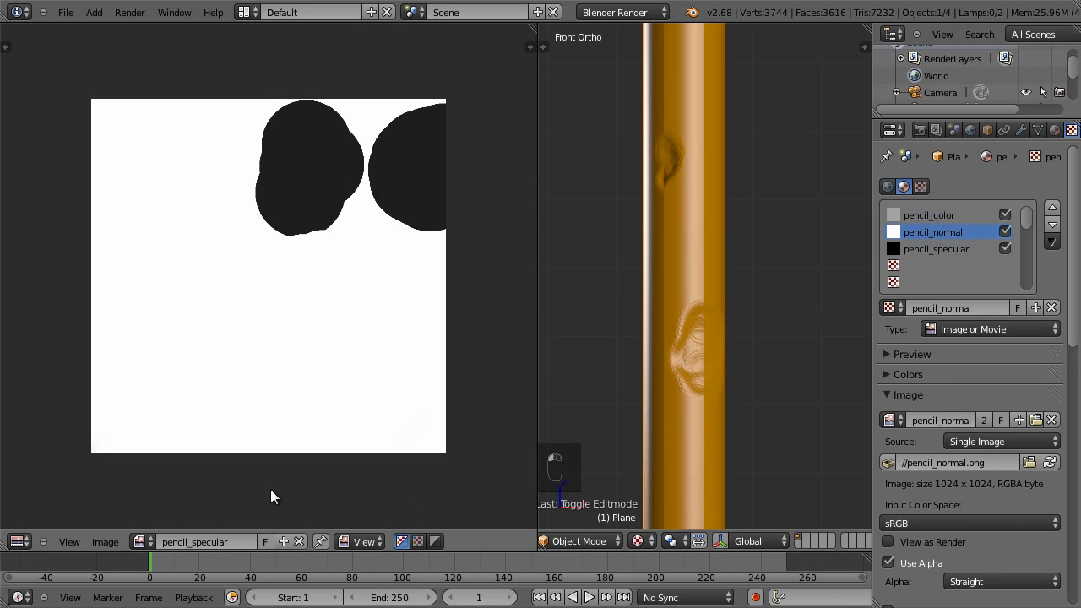
{"action": "left_click", "coordinate": [143, 543]}
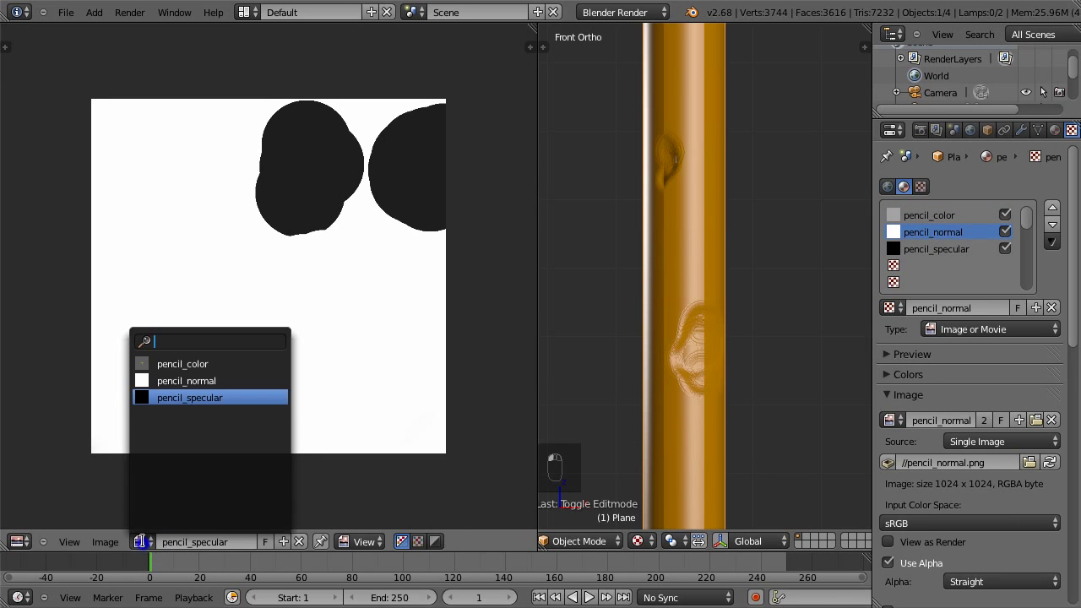
{"action": "left_click", "coordinate": [195, 380]}
Step: Enter Edit Mode on the pencil, select all its geometry and assign the pencil_normal image to the UV layout
{"action": "key", "text": "Tab"}
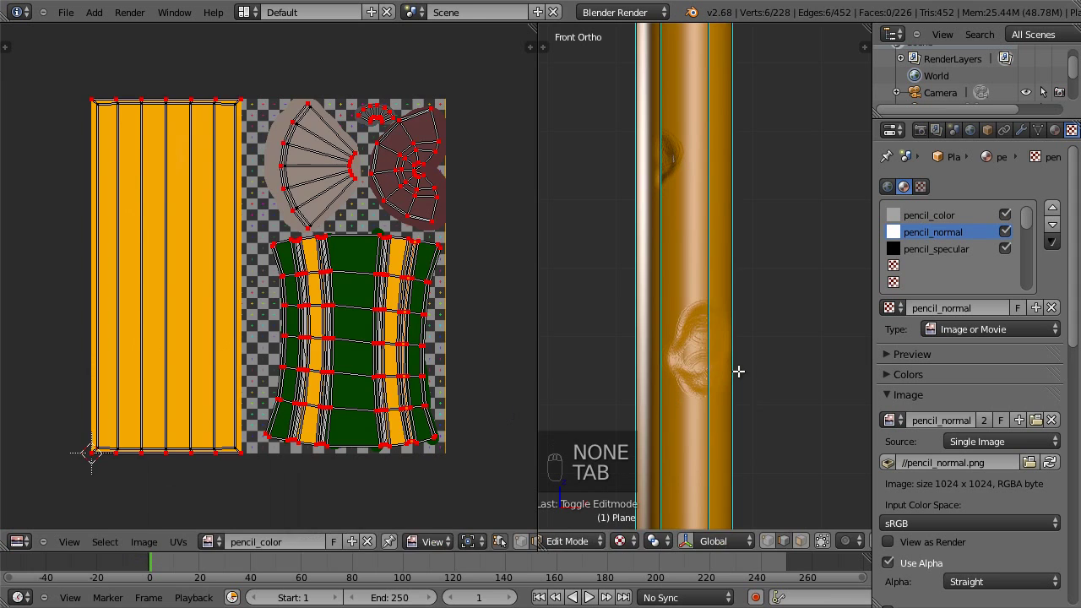
{"action": "key", "text": "Tab"}
{"action": "key", "text": "Tab"}
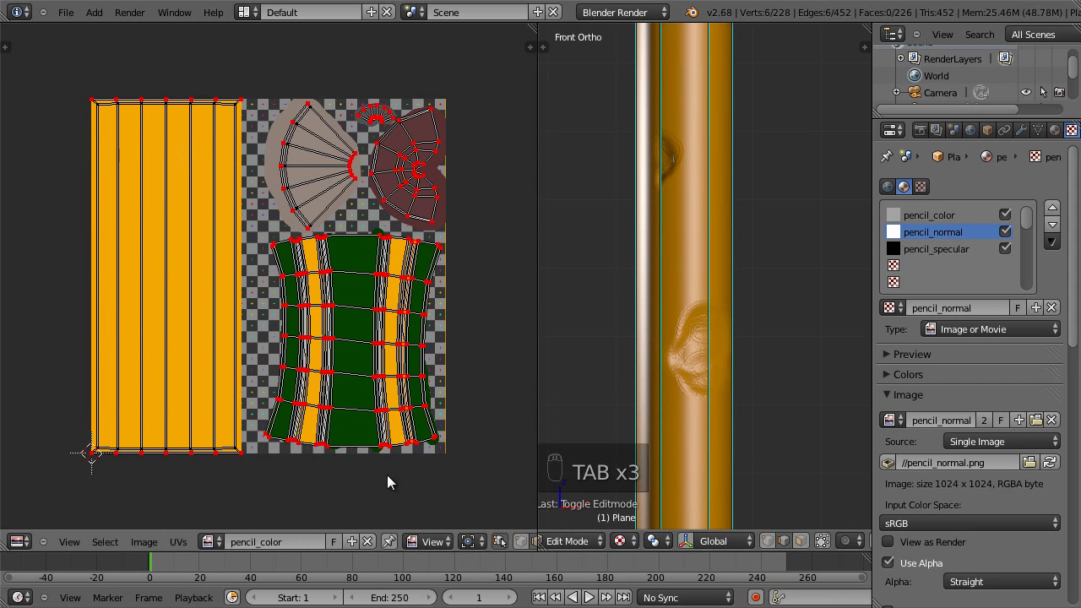
{"action": "left_click", "coordinate": [209, 544]}
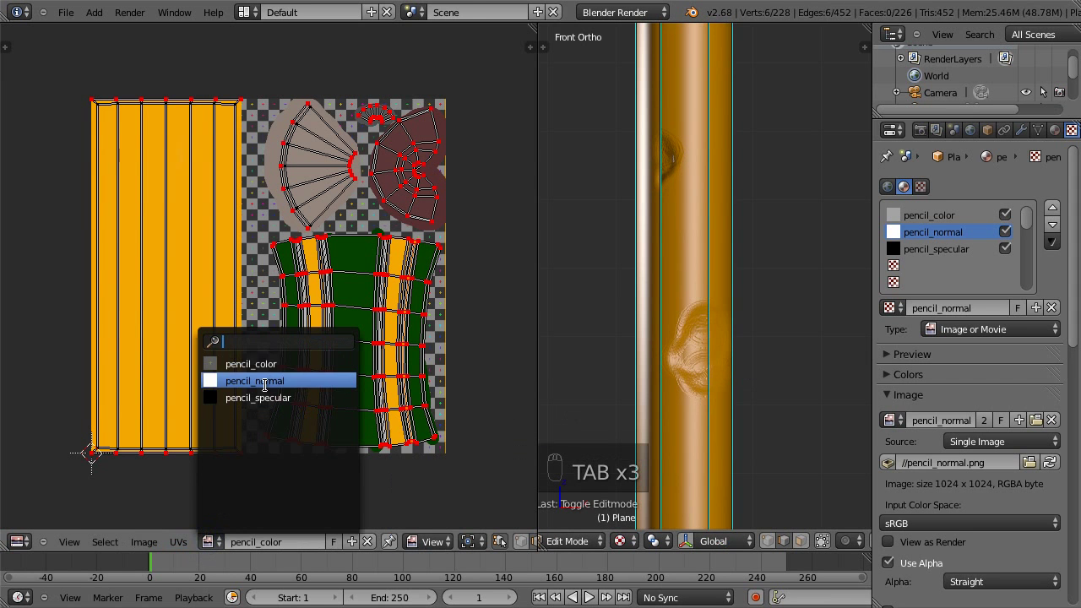
{"action": "key", "text": "Escape"}
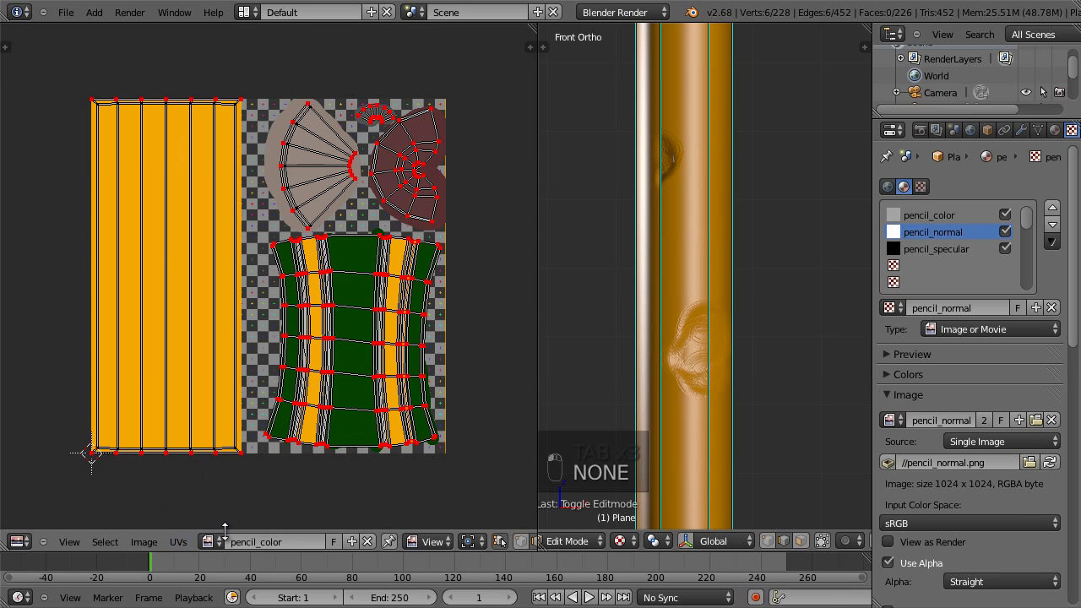
{"action": "left_click", "coordinate": [917, 232]}
{"action": "key", "text": "a"}
{"action": "key", "text": "a"}
{"action": "left_click", "coordinate": [218, 542]}
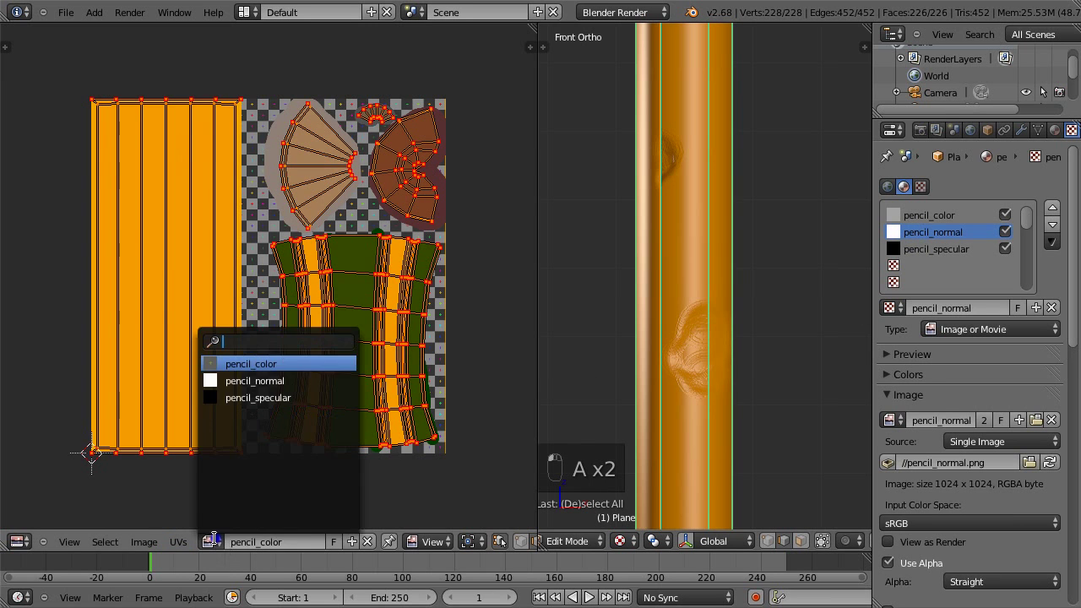
{"action": "left_click", "coordinate": [245, 384]}
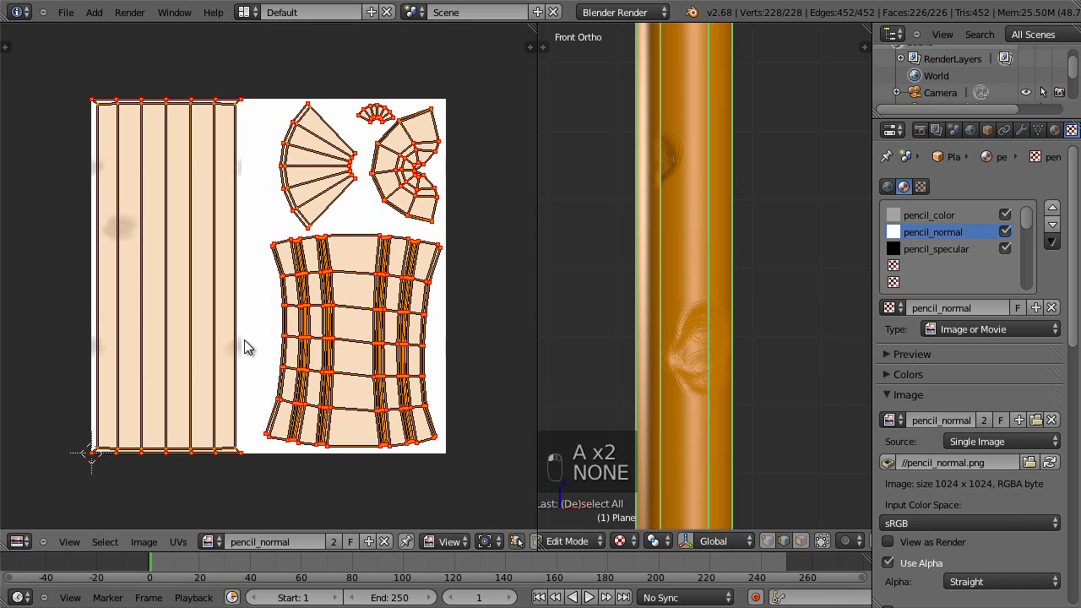
Step: Put the image editor in Paint mode, sample the white background and paint over the grey marks on the shaft's UV island
{"action": "left_click", "coordinate": [436, 539]}
{"action": "left_click", "coordinate": [449, 507]}
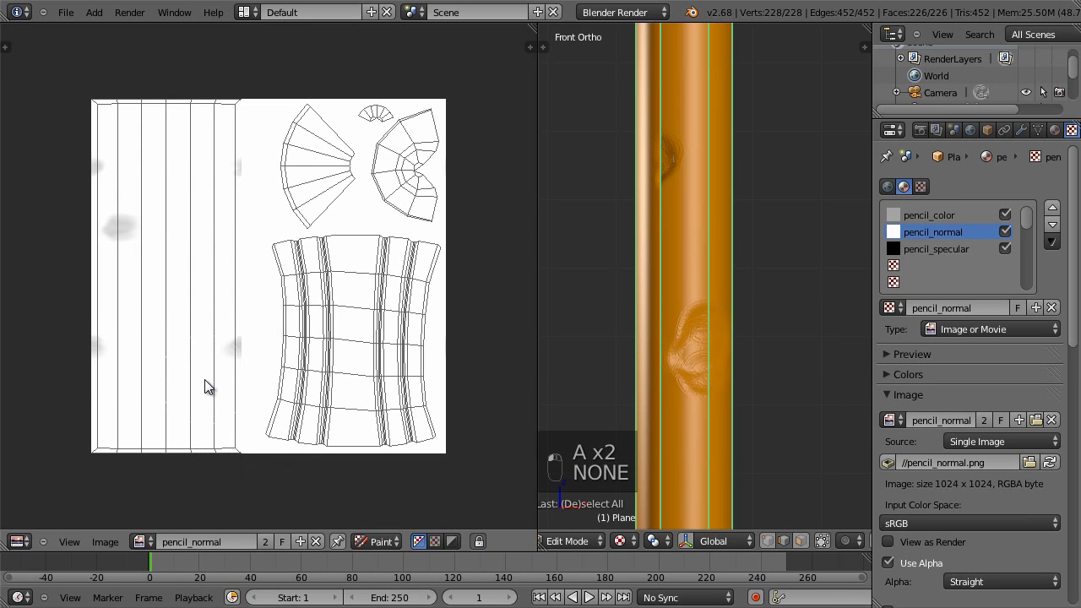
{"action": "key", "text": "s"}
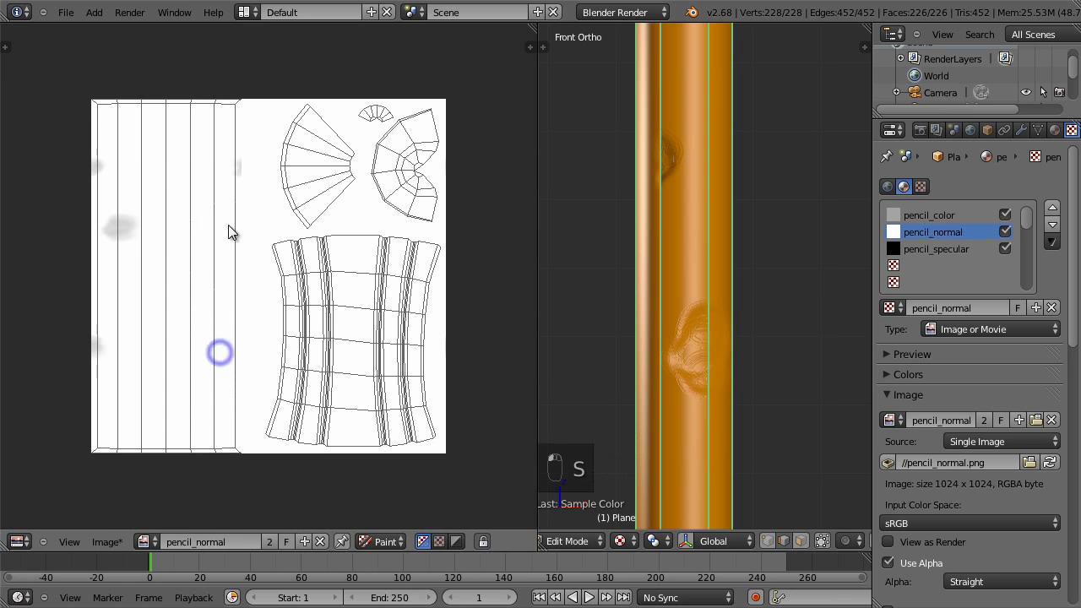
{"action": "mouse_move", "coordinate": [138, 204]}
{"action": "left_mouse_down"}
{"action": "mouse_move", "coordinate": [105, 163]}
{"action": "mouse_move", "coordinate": [121, 111]}
{"action": "left_mouse_up"}
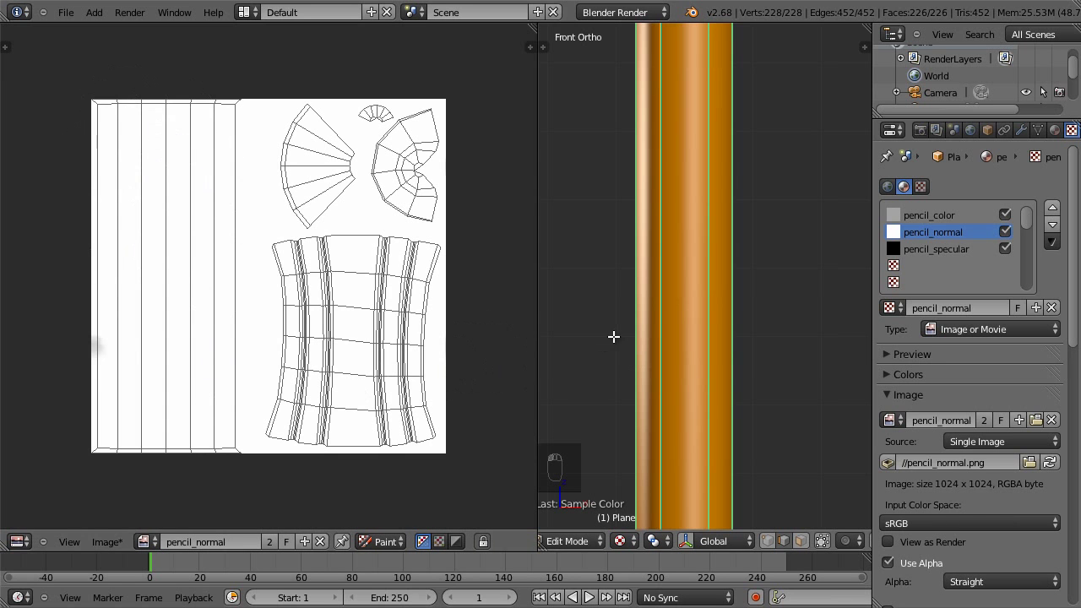
Step: Set the image paint brush colour to black and its strength to 0.210
{"action": "key", "text": "n"}
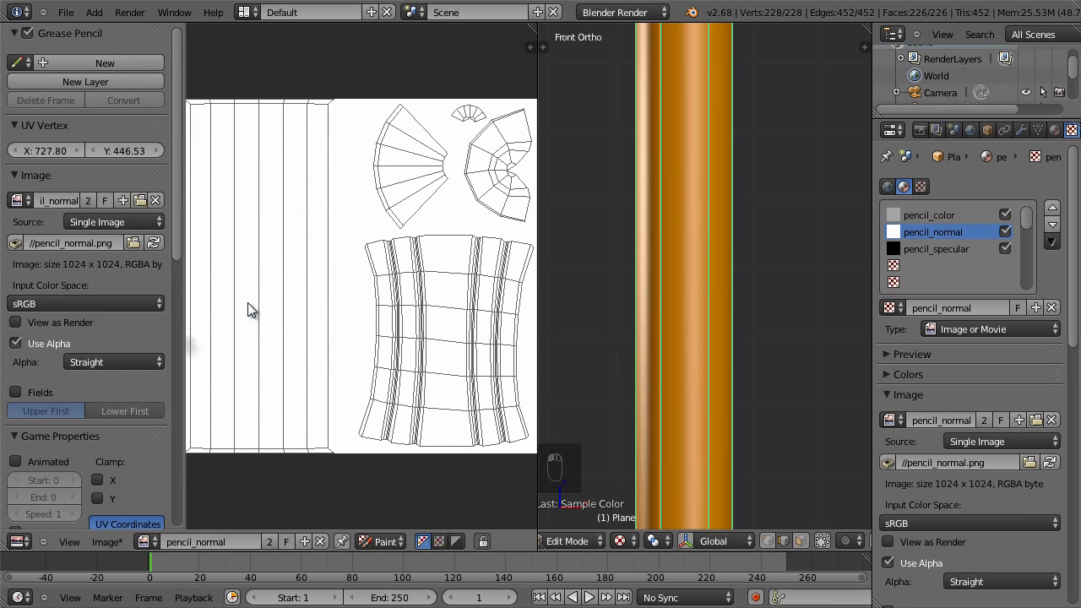
{"action": "scroll", "coordinate": [172, 131], "scroll_direction": "down", "scroll_amount": 12}
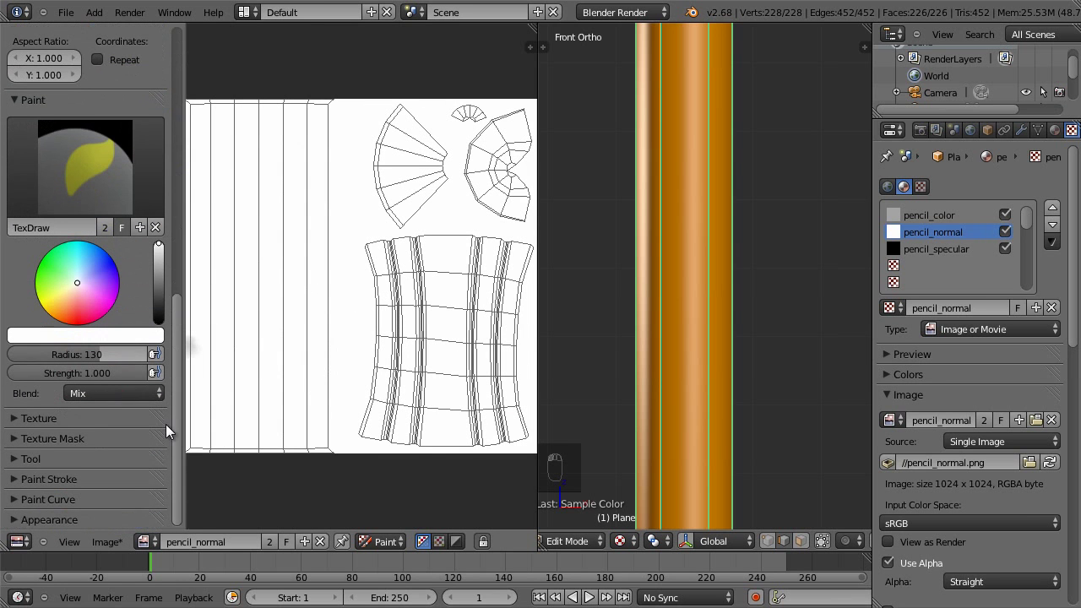
{"action": "scroll", "coordinate": [172, 289], "scroll_direction": "up", "scroll_amount": 1}
{"action": "scroll", "coordinate": [176, 327], "scroll_direction": "down", "scroll_amount": 1}
{"action": "left_click_drag", "start_coordinate": [158, 248], "coordinate": [159, 387]}
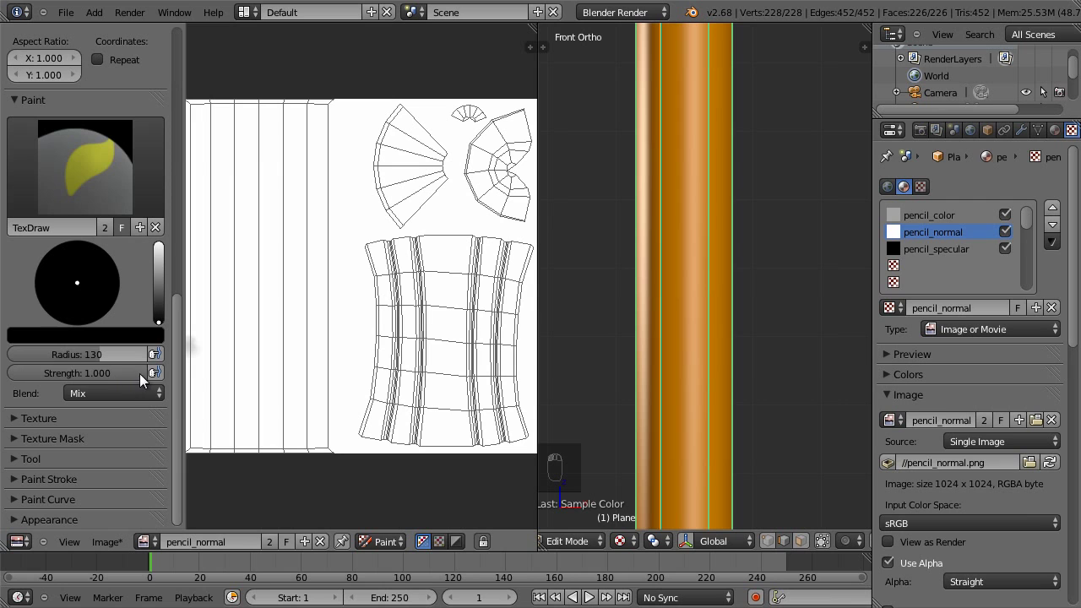
{"action": "left_click_drag", "start_coordinate": [139, 373], "coordinate": [32, 381]}
Step: Apply the smooth falloff preset to the brush's paint curve
{"action": "left_click", "coordinate": [26, 499]}
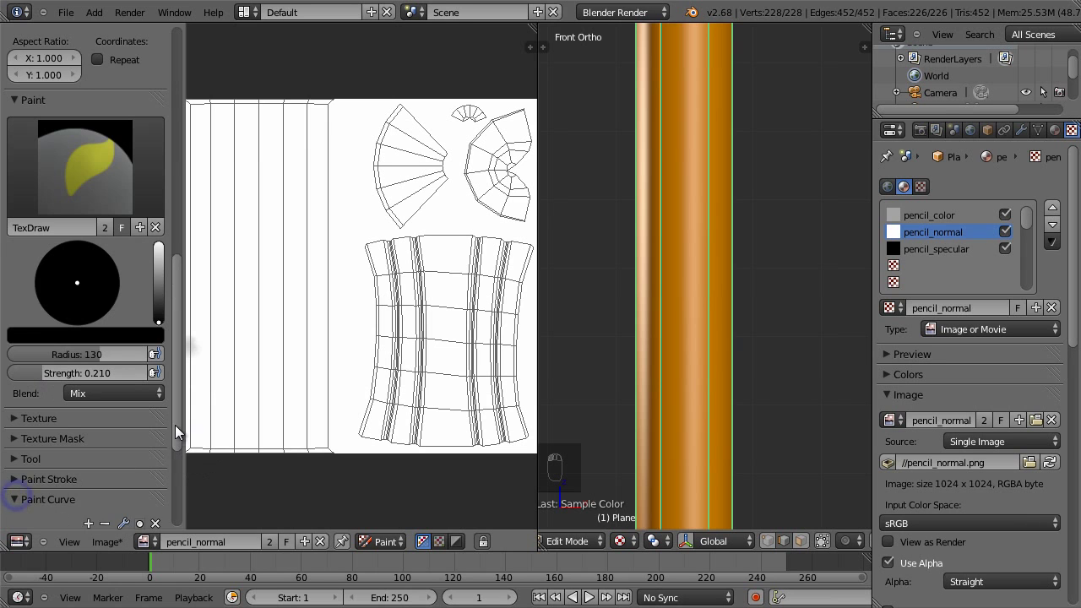
{"action": "left_click_drag", "start_coordinate": [175, 425], "coordinate": [170, 476]}
{"action": "scroll", "coordinate": [148, 475], "scroll_direction": "down", "scroll_amount": 2}
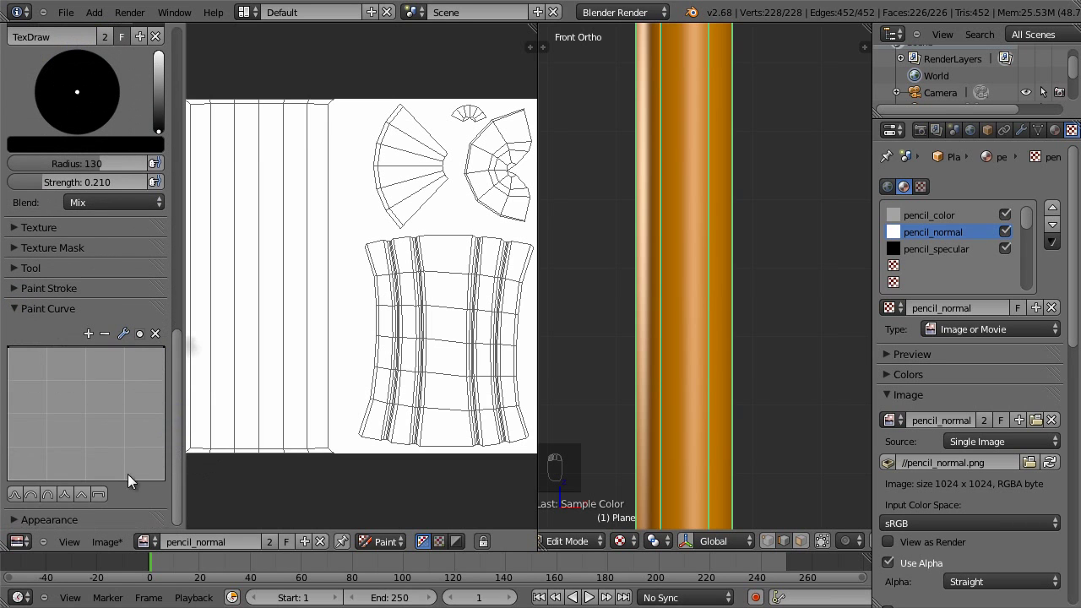
{"action": "left_click", "coordinate": [15, 495]}
Step: Try painting a soft dark spot on the shaft area of the pencil_normal image and undo the strokes
{"action": "mouse_move", "coordinate": [176, 356]}
{"action": "left_mouse_down"}
{"action": "mouse_move", "coordinate": [191, 232]}
{"action": "mouse_move", "coordinate": [191, 291]}
{"action": "left_mouse_up"}
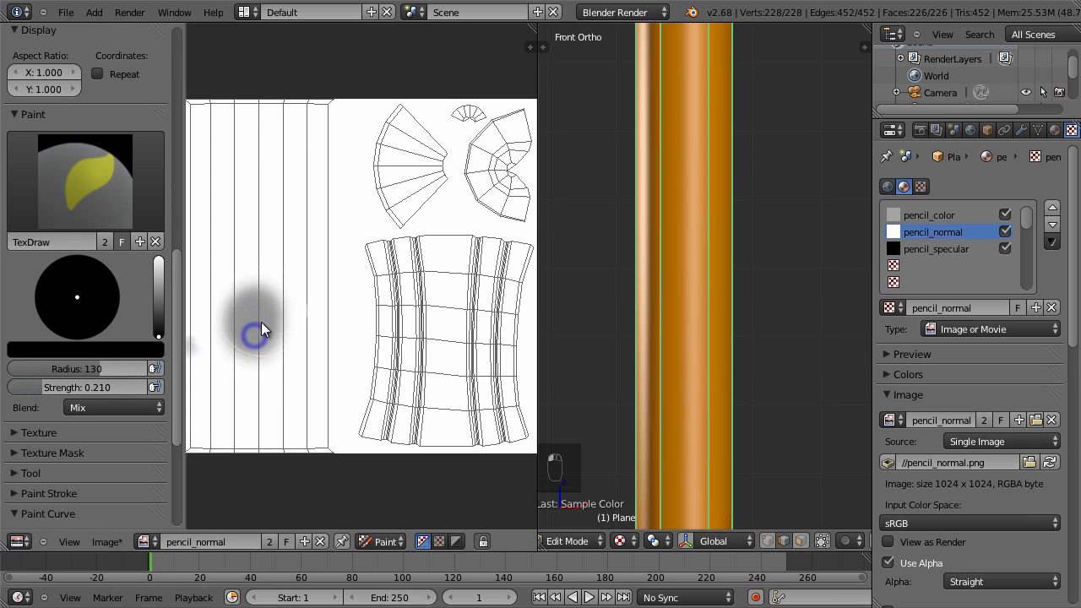
{"action": "mouse_move", "coordinate": [258, 329]}
{"action": "left_mouse_down"}
{"action": "mouse_move", "coordinate": [255, 315]}
{"action": "mouse_move", "coordinate": [279, 331]}
{"action": "mouse_move", "coordinate": [289, 315]}
{"action": "mouse_move", "coordinate": [282, 248]}
{"action": "left_mouse_up"}
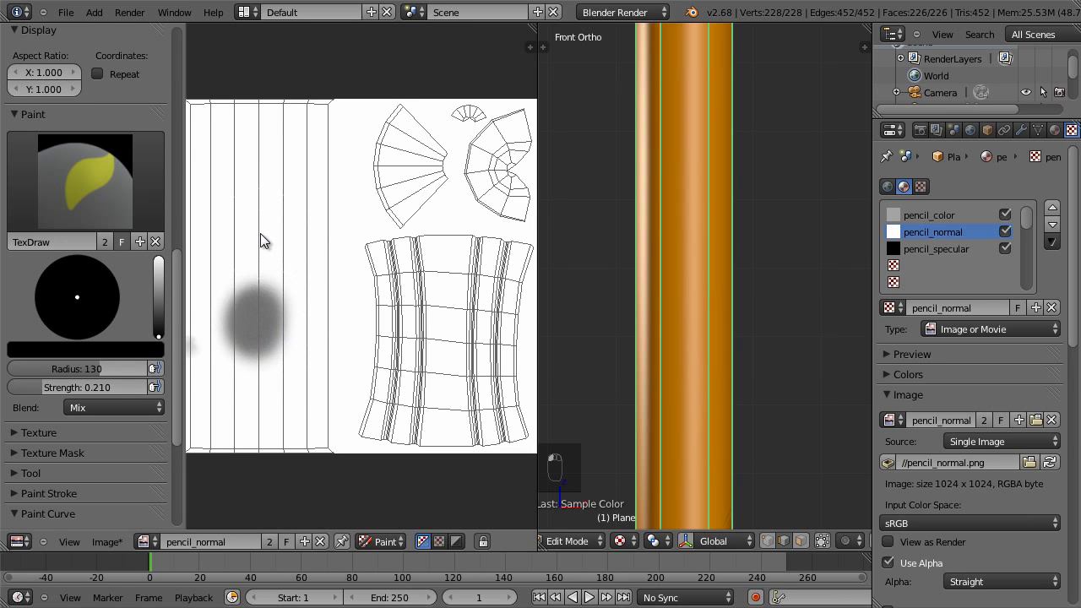
{"action": "key", "text": "ctrl+z"}
{"action": "key", "text": "ctrl+z"}
{"action": "key", "text": "ctrl+z"}
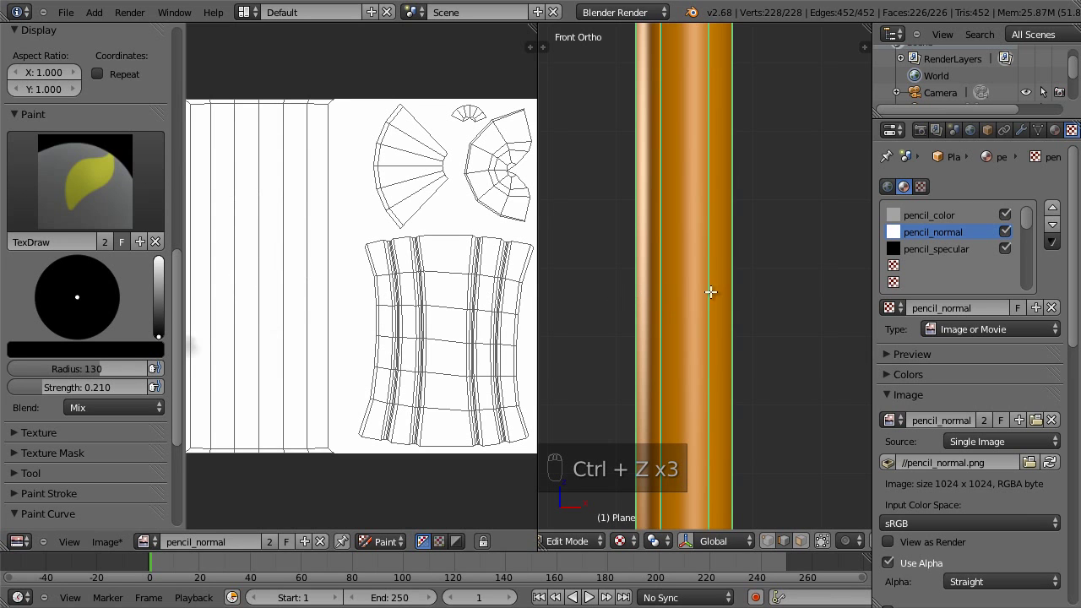
Step: Switch the 3D view to Texture Paint mode and set the brush radius to 24
{"action": "left_click", "coordinate": [593, 541]}
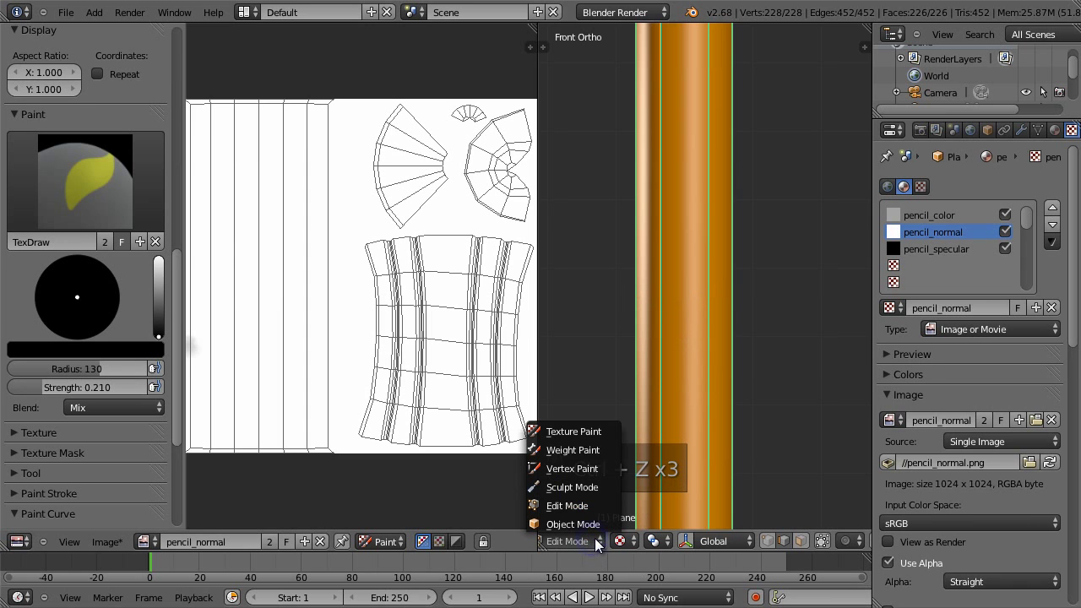
{"action": "left_click", "coordinate": [592, 431]}
{"action": "key", "text": "f"}
{"action": "left_click", "coordinate": [635, 347]}
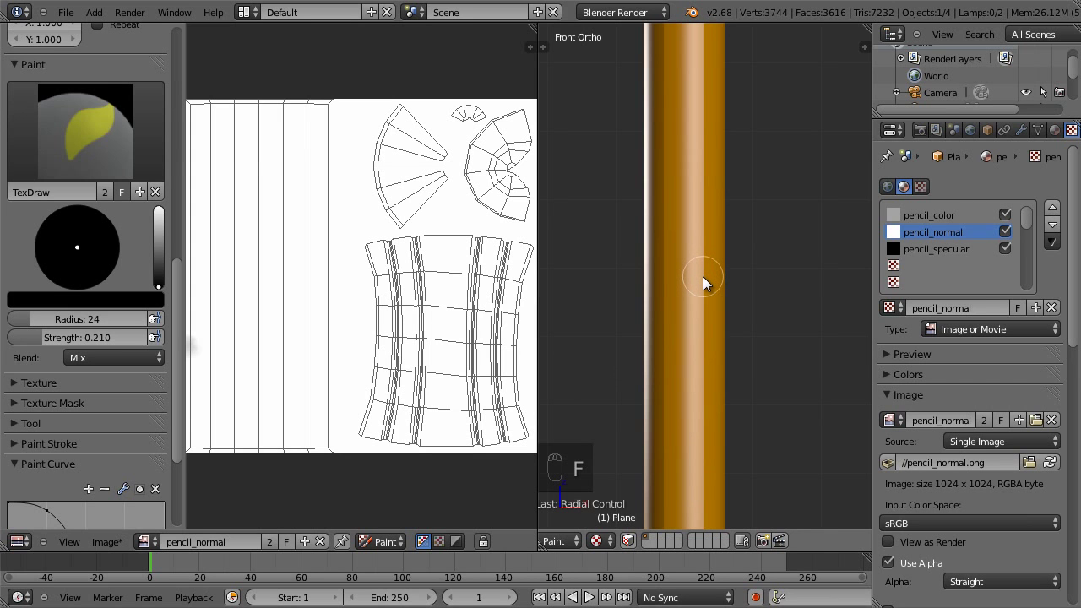
Step: Try painting a dent directly on the pencil shaft in the 3D view and undo the strokes
{"action": "mouse_move", "coordinate": [704, 281]}
{"action": "left_mouse_down"}
{"action": "mouse_move", "coordinate": [701, 263]}
{"action": "mouse_move", "coordinate": [703, 285]}
{"action": "left_mouse_up"}
{"action": "scroll", "coordinate": [710, 291], "scroll_direction": "up", "scroll_amount": 4}
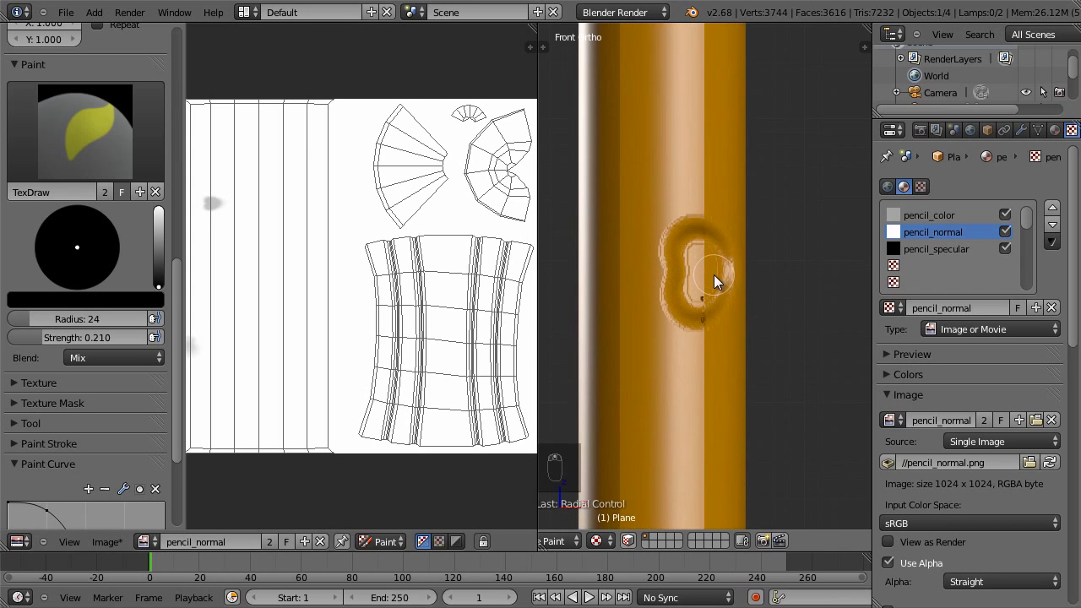
{"action": "scroll", "coordinate": [714, 275], "scroll_direction": "down", "scroll_amount": 1}
{"action": "scroll", "coordinate": [711, 314], "scroll_direction": "down", "scroll_amount": 4}
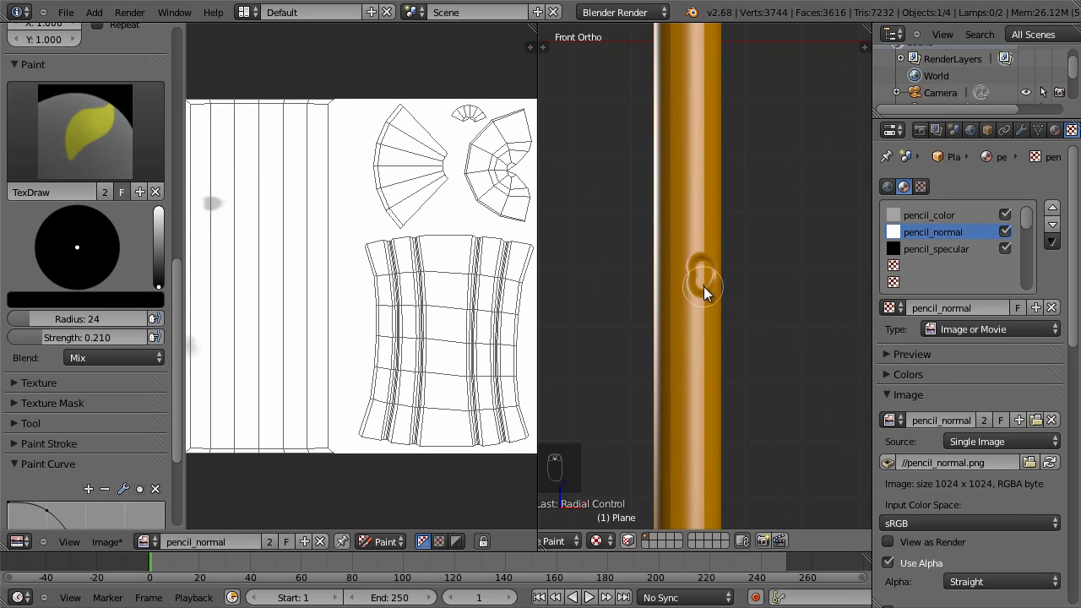
{"action": "left_click_drag", "start_coordinate": [712, 290], "coordinate": [716, 296]}
{"action": "key", "text": "ctrl+z"}
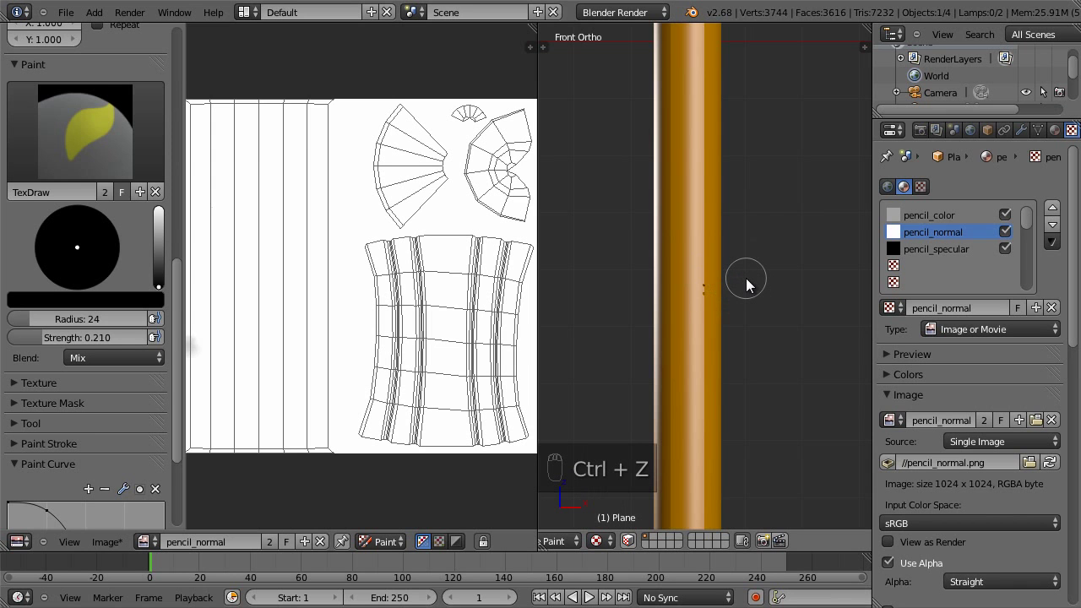
Step: Lower the brush strength to 0.078 and paint a small, shallow dent on the pencil shaft in the 3D view
{"action": "key", "text": "shift+f"}
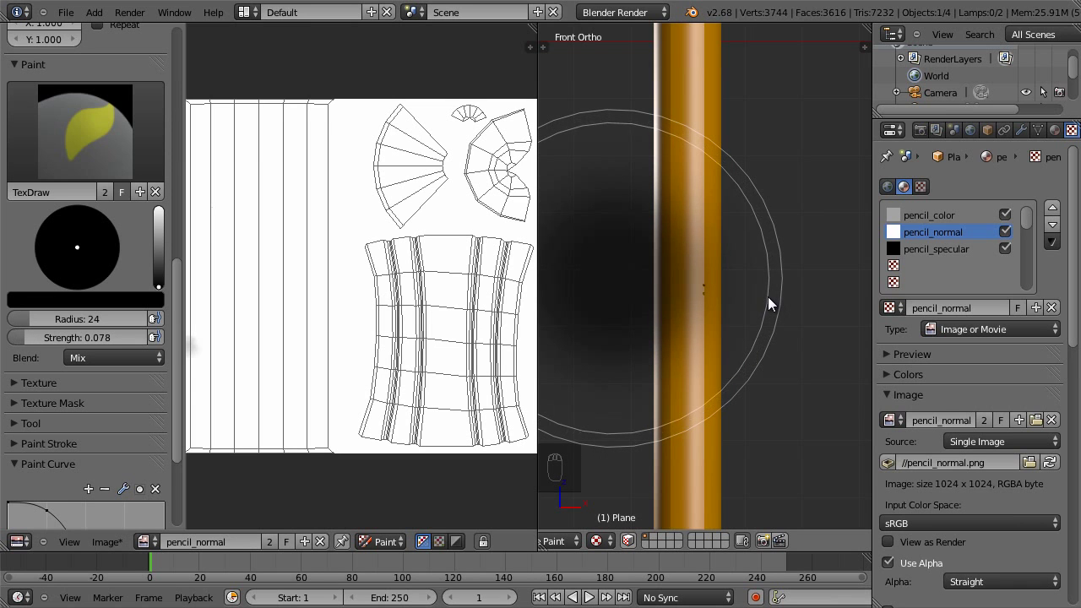
{"action": "left_click", "coordinate": [768, 296]}
{"action": "scroll", "coordinate": [720, 293], "scroll_direction": "up", "scroll_amount": 5}
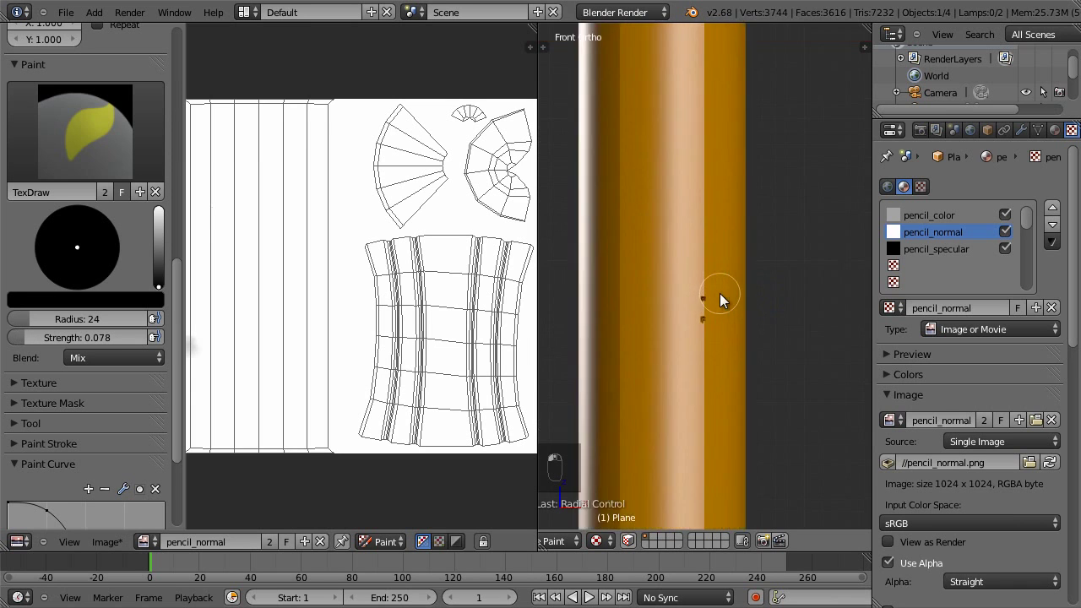
{"action": "mouse_move", "coordinate": [705, 319]}
{"action": "left_mouse_down"}
{"action": "mouse_move", "coordinate": [709, 300]}
{"action": "mouse_move", "coordinate": [702, 337]}
{"action": "left_mouse_up"}
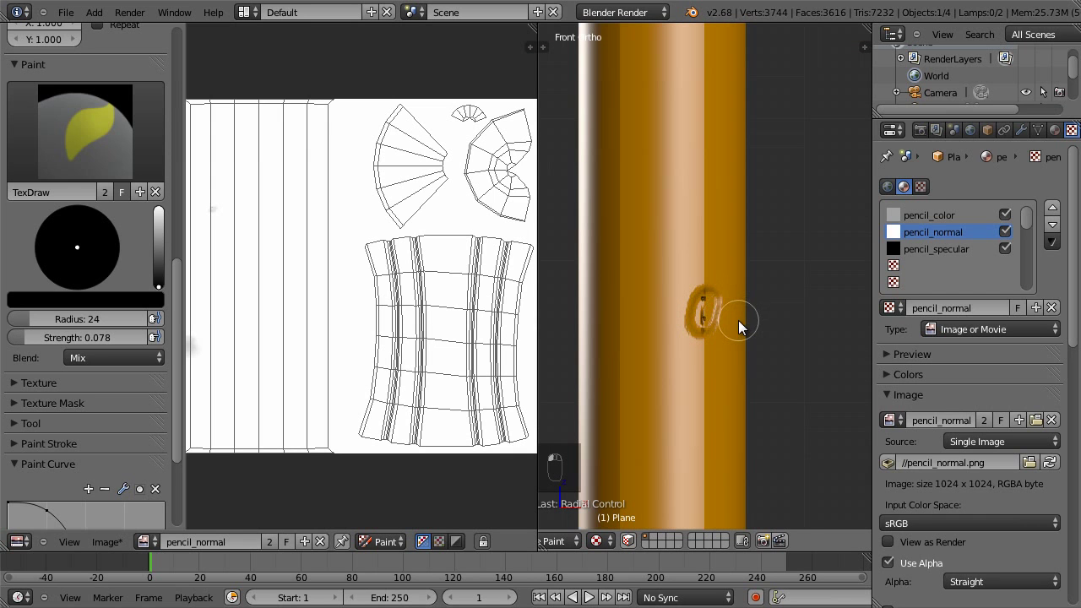
Step: Undo the latest dent strokes on the pencil shaft and redo one step of the paint history
{"action": "middle_click_drag", "start_coordinate": [738, 320], "coordinate": [731, 329]}
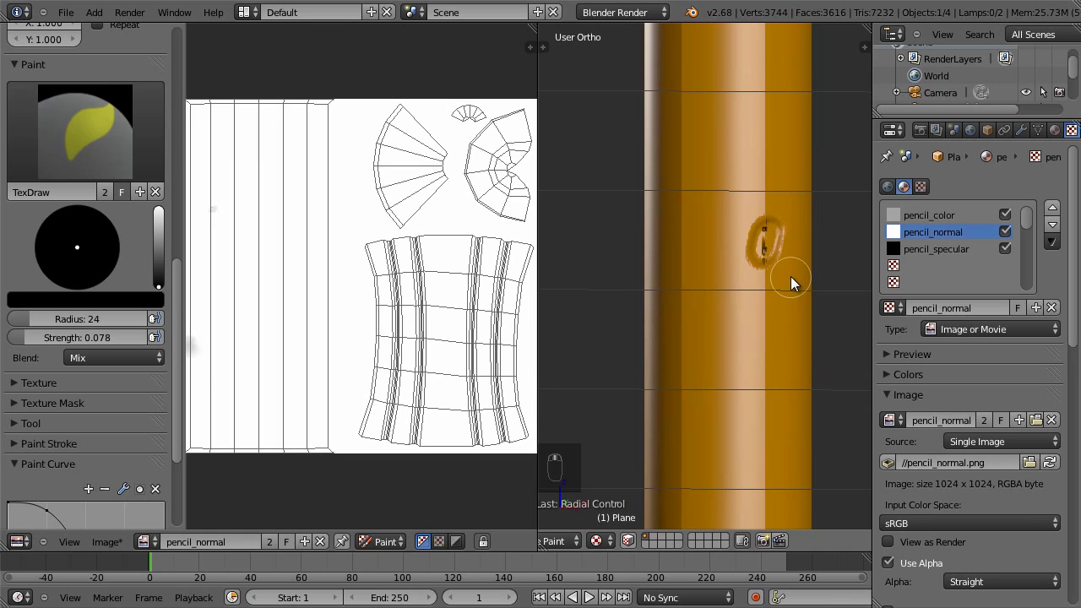
{"action": "key", "text": "ctrl+z"}
{"action": "key", "text": "ctrl+z"}
{"action": "scroll", "coordinate": [781, 358], "scroll_direction": "down", "scroll_amount": 3}
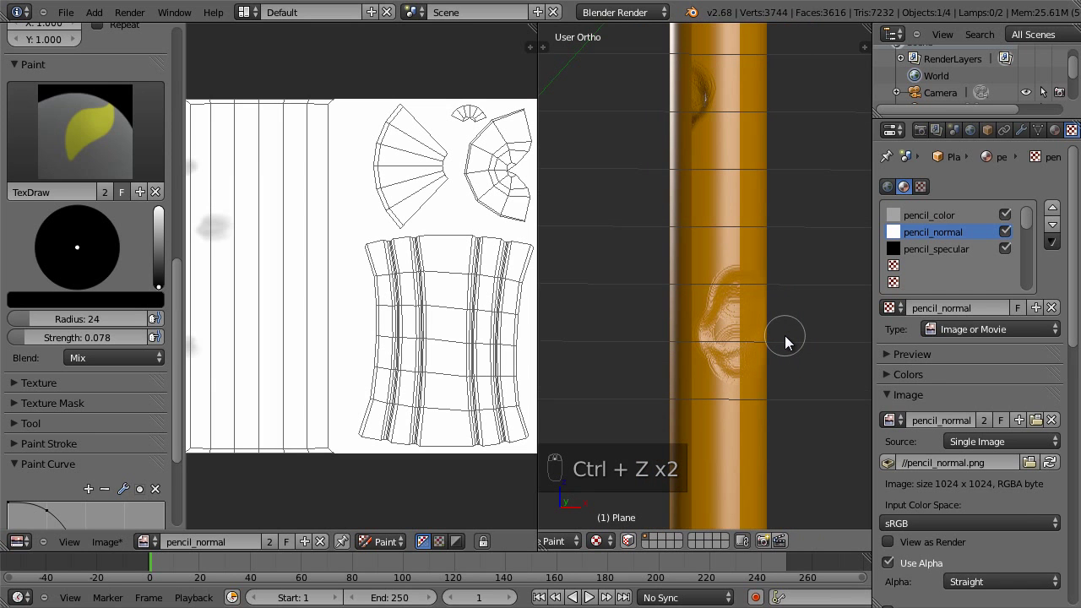
{"action": "key", "text": "ctrl+shift+z"}
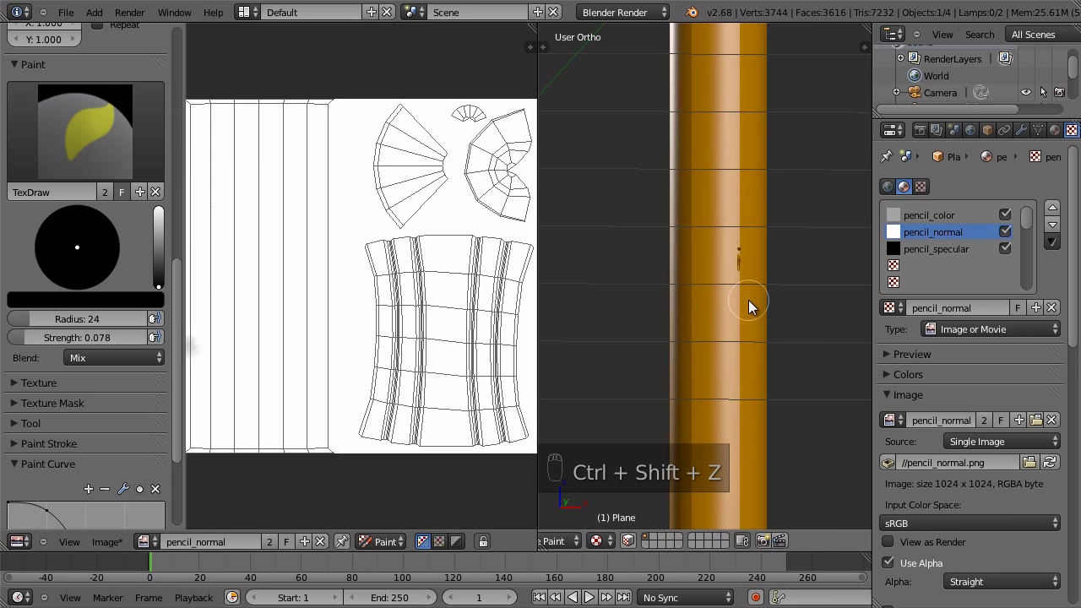
Step: Paint overlapping shallow dents along the shaft's facet edge and undo the last three strokes
{"action": "mouse_move", "coordinate": [749, 300]}
{"action": "middle_mouse_down"}
{"action": "mouse_move", "coordinate": [725, 303]}
{"action": "mouse_move", "coordinate": [736, 306]}
{"action": "mouse_move", "coordinate": [767, 263]}
{"action": "middle_mouse_up"}
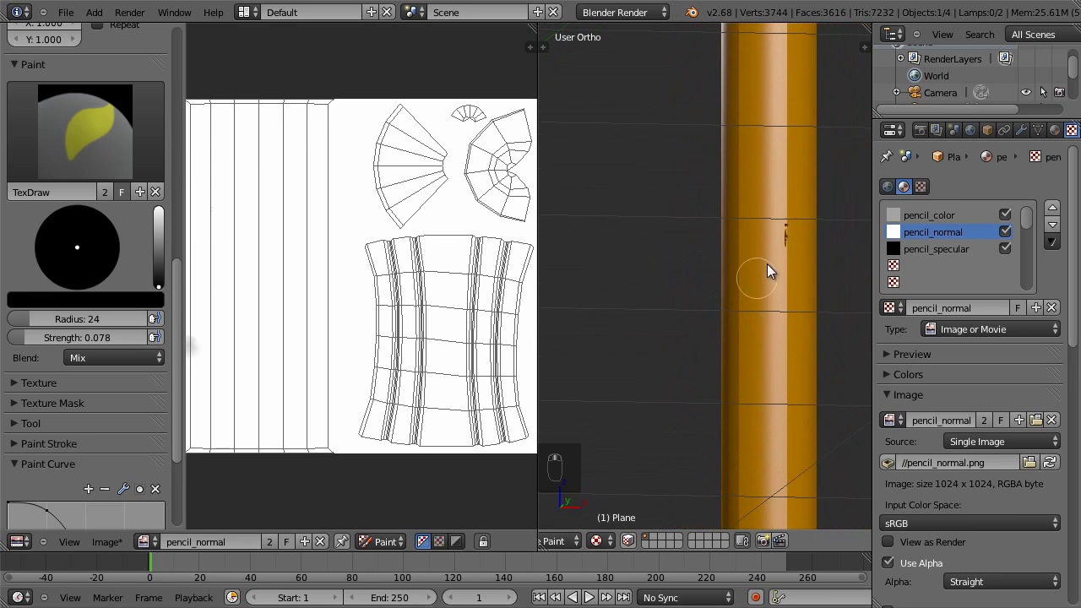
{"action": "left_click", "coordinate": [777, 305]}
{"action": "mouse_move", "coordinate": [777, 270]}
{"action": "left_mouse_down"}
{"action": "mouse_move", "coordinate": [786, 271]}
{"action": "mouse_move", "coordinate": [800, 348]}
{"action": "left_mouse_up"}
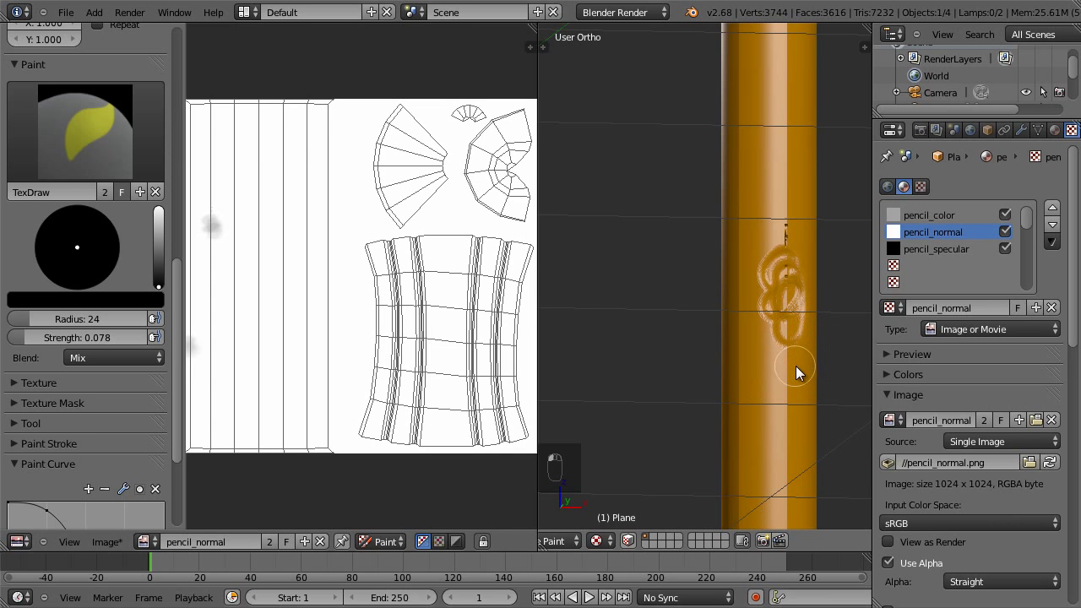
{"action": "key", "text": "ctrl+z"}
{"action": "key", "text": "ctrl+z"}
{"action": "key", "text": "ctrl+z"}
{"action": "scroll", "coordinate": [811, 362], "scroll_direction": "down", "scroll_amount": 4}
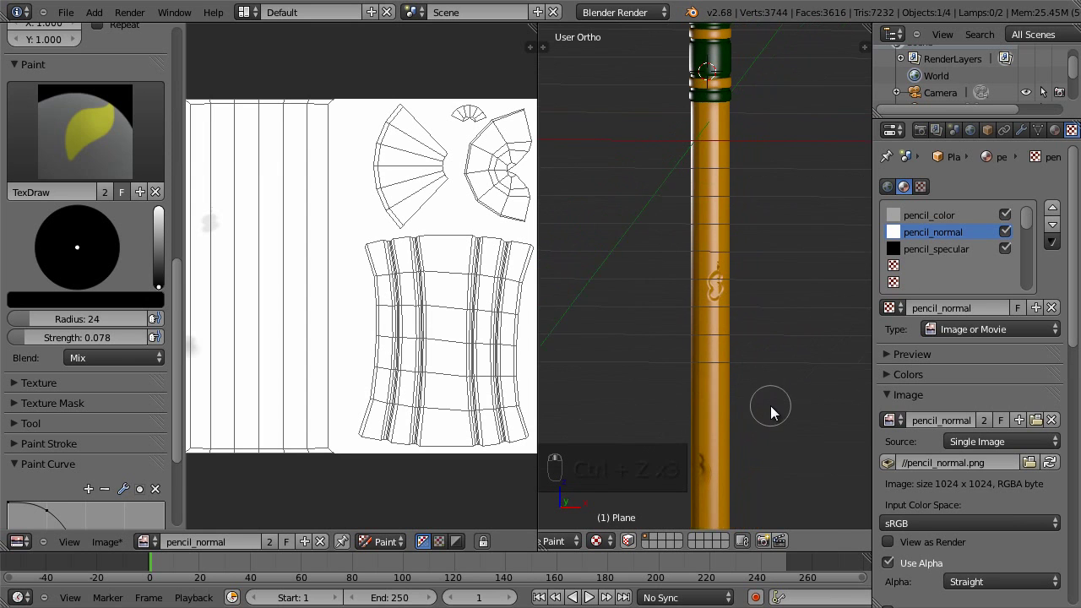
Step: Try painting over the existing dent on the lower part of the shaft and undo the stroke
{"action": "mouse_move", "coordinate": [719, 451]}
{"action": "middle_mouse_down", "text": "shift"}
{"action": "mouse_move", "coordinate": [775, 369]}
{"action": "mouse_move", "coordinate": [773, 292]}
{"action": "middle_mouse_up", "text": "shift"}
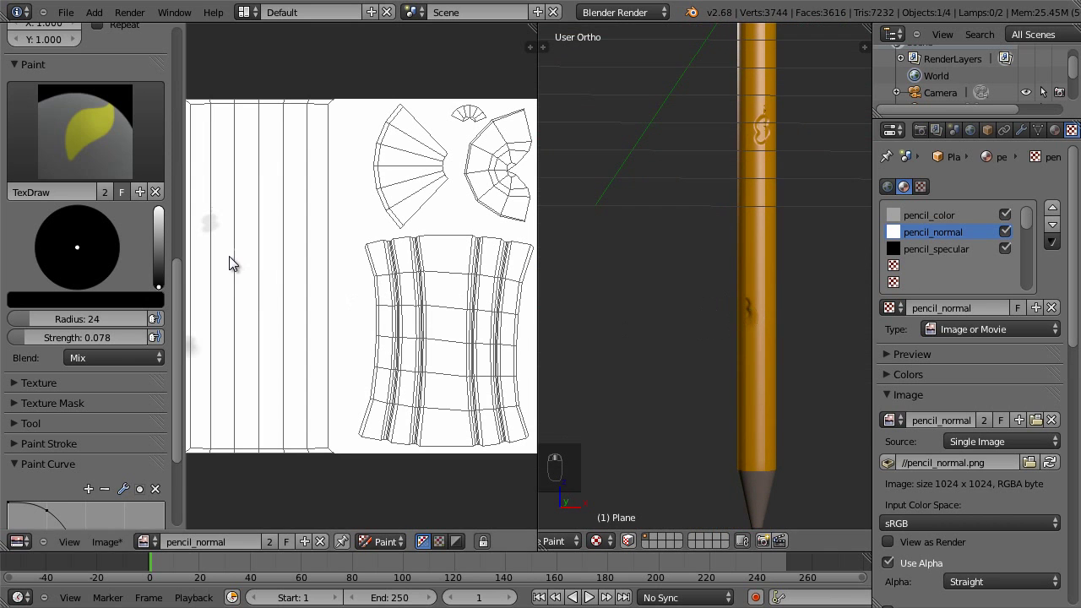
{"action": "left_click", "coordinate": [745, 303]}
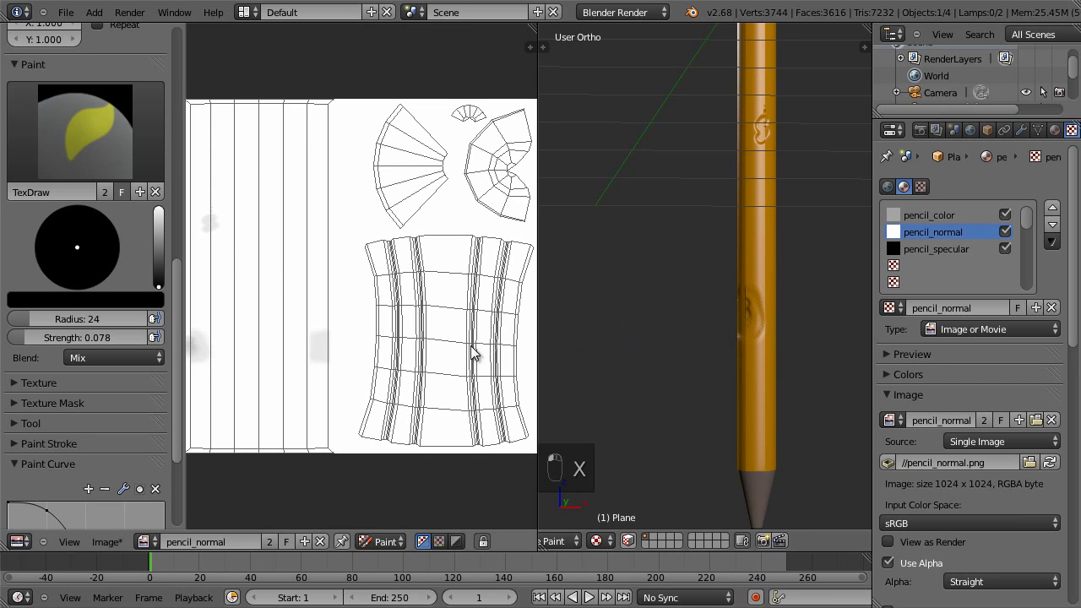
{"action": "key", "text": "ctrl+z"}
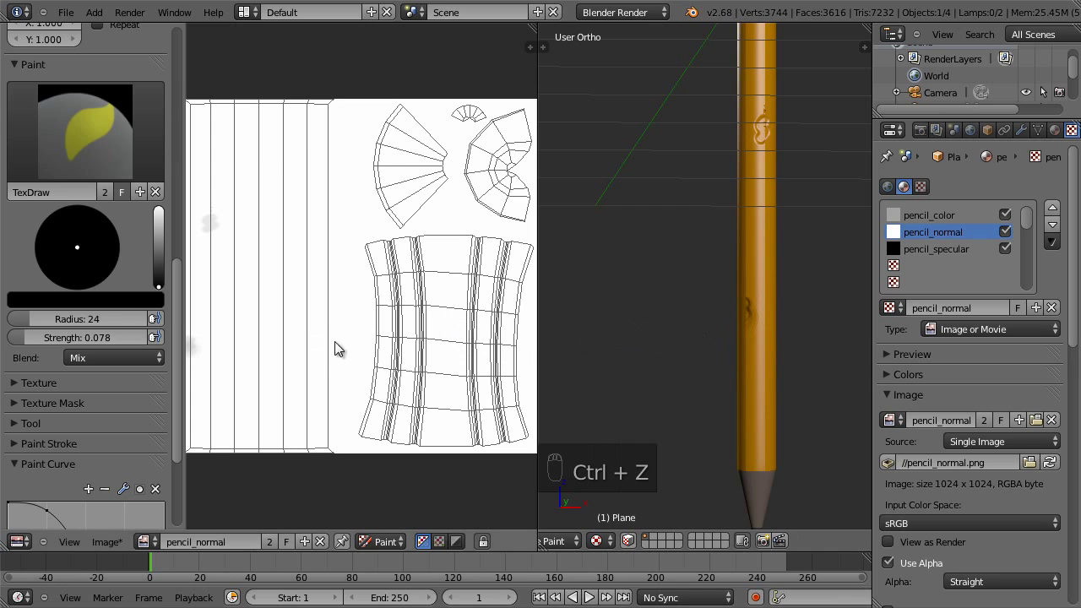
Step: Sample white as the brush color, raise the strength to 1.000 and paint out the old dent on the lower shaft
{"action": "key", "text": "s"}
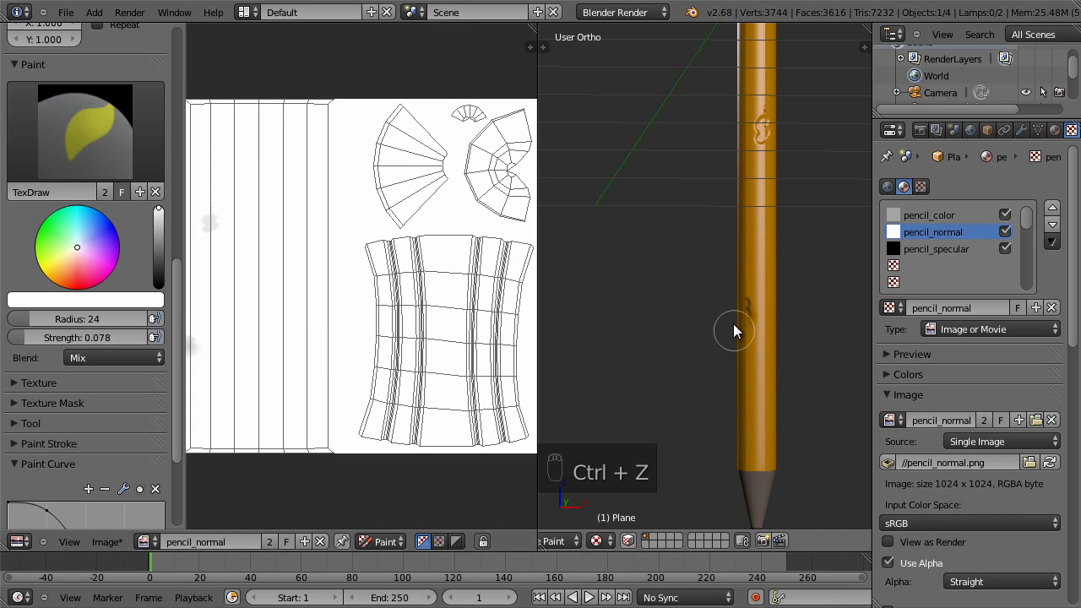
{"action": "left_click", "coordinate": [747, 308]}
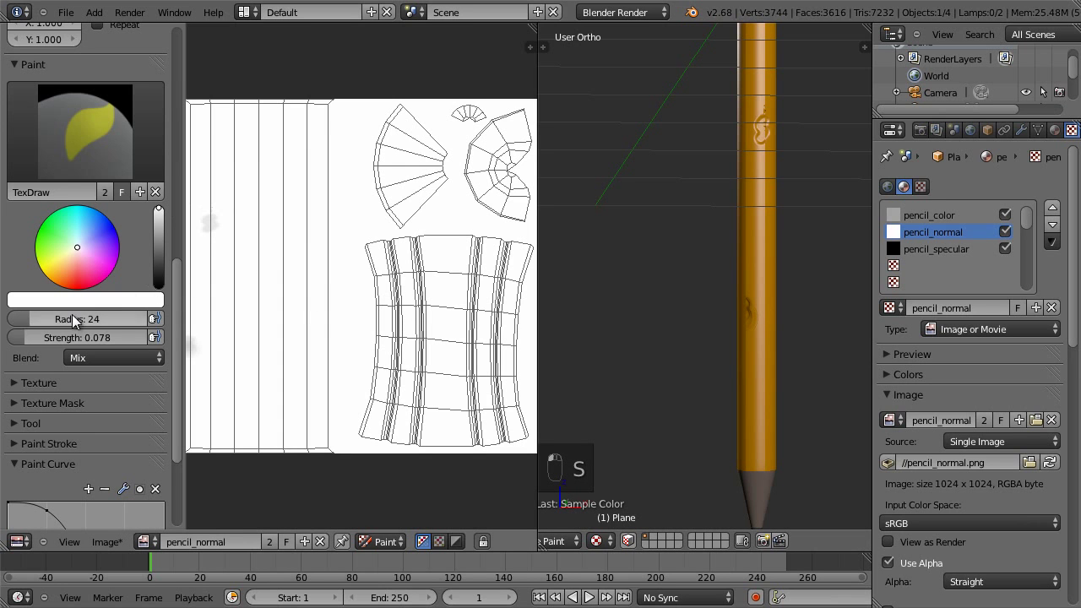
{"action": "left_click_drag", "start_coordinate": [31, 336], "coordinate": [219, 355]}
{"action": "key", "text": "ctrl+z"}
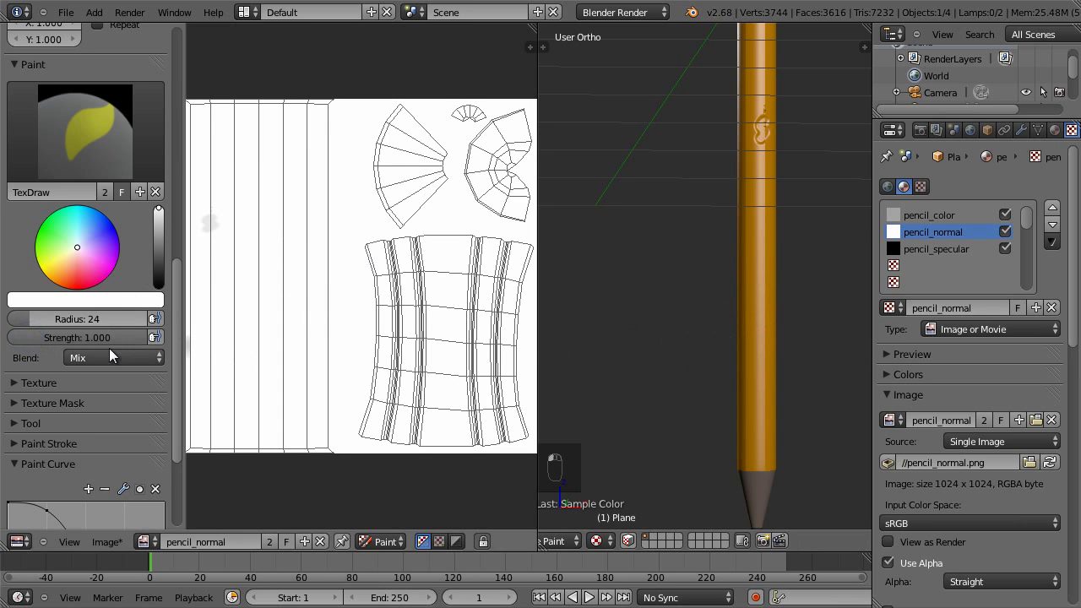
Step: Paint a dent on the lower shaft with a black brush at radius 17 and strength 0.178
{"action": "left_click_drag", "start_coordinate": [129, 336], "coordinate": [20, 345]}
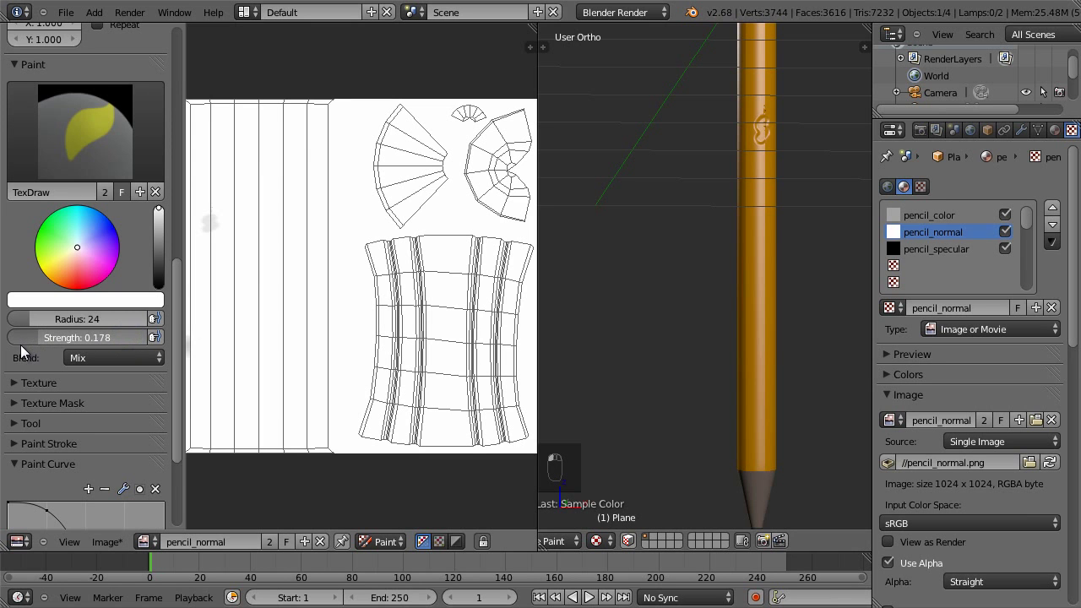
{"action": "key", "text": "f"}
{"action": "left_click", "coordinate": [755, 346]}
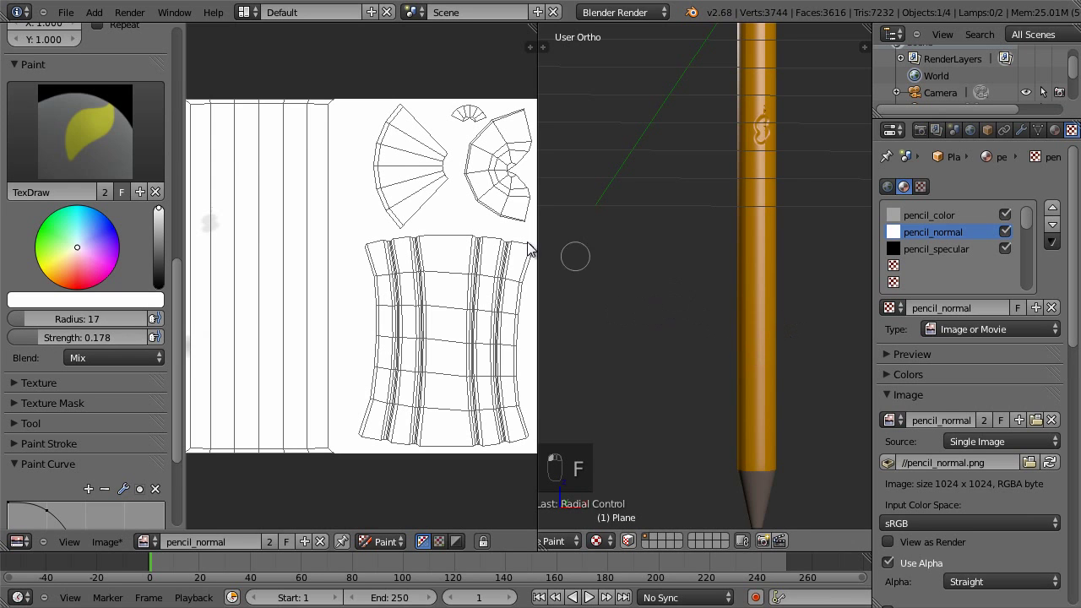
{"action": "left_click_drag", "start_coordinate": [159, 222], "coordinate": [179, 333]}
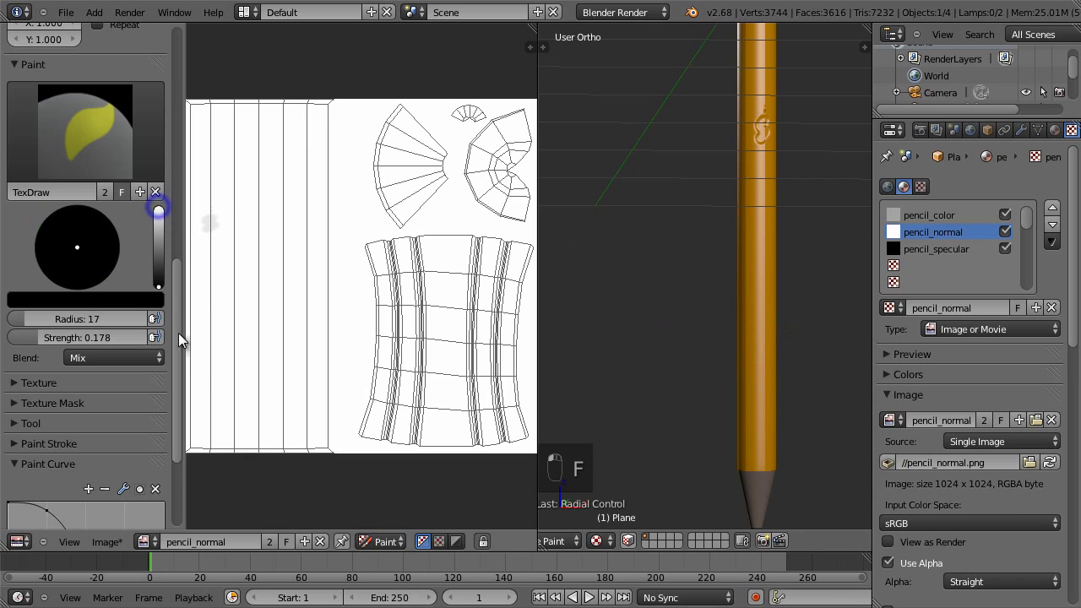
{"action": "left_click", "coordinate": [758, 351]}
Step: Try painting a dent on the shaft's neighbouring edge, deepening its center with a radius of 9, and undo the strokes
{"action": "mouse_move", "coordinate": [804, 393]}
{"action": "middle_mouse_down"}
{"action": "mouse_move", "coordinate": [839, 353]}
{"action": "mouse_move", "coordinate": [763, 381]}
{"action": "mouse_move", "coordinate": [799, 316]}
{"action": "mouse_move", "coordinate": [768, 335]}
{"action": "mouse_move", "coordinate": [792, 287]}
{"action": "mouse_move", "coordinate": [735, 313]}
{"action": "mouse_move", "coordinate": [777, 343]}
{"action": "mouse_move", "coordinate": [731, 352]}
{"action": "mouse_move", "coordinate": [763, 341]}
{"action": "middle_mouse_up"}
{"action": "left_click_drag", "start_coordinate": [760, 351], "coordinate": [763, 343]}
{"action": "key", "text": "f"}
{"action": "left_click", "coordinate": [756, 341]}
{"action": "left_click", "coordinate": [757, 340]}
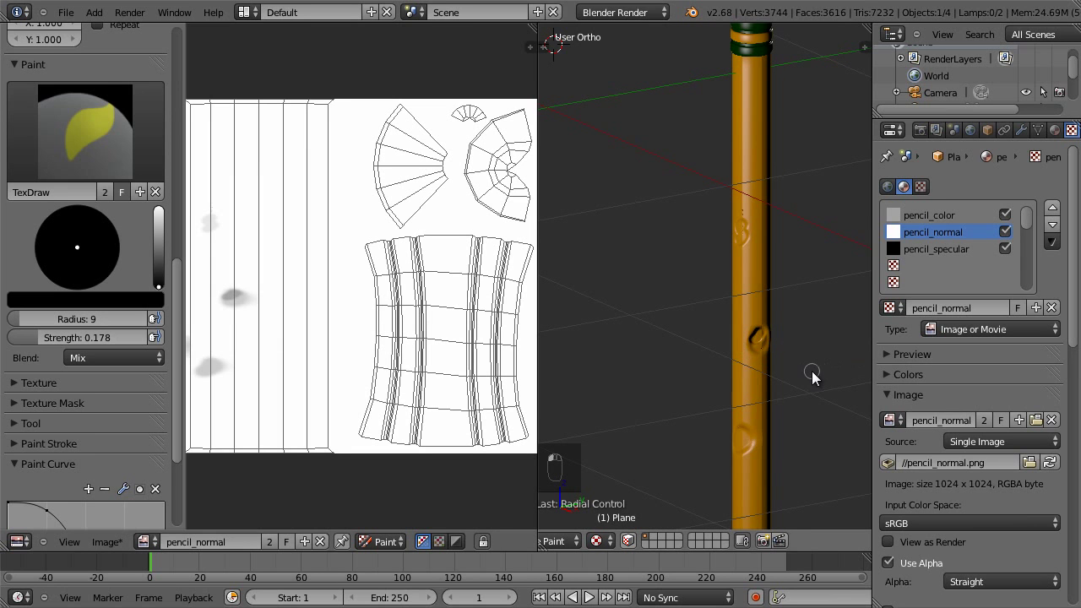
{"action": "scroll", "coordinate": [810, 373], "scroll_direction": "down", "scroll_amount": 4}
{"action": "scroll", "coordinate": [810, 373], "scroll_direction": "up", "scroll_amount": 5}
{"action": "middle_click_drag", "start_coordinate": [808, 387], "coordinate": [682, 305], "text": "shift"}
{"action": "mouse_move", "coordinate": [734, 344]}
{"action": "middle_mouse_down"}
{"action": "mouse_move", "coordinate": [655, 363]}
{"action": "mouse_move", "coordinate": [652, 391]}
{"action": "middle_mouse_up"}
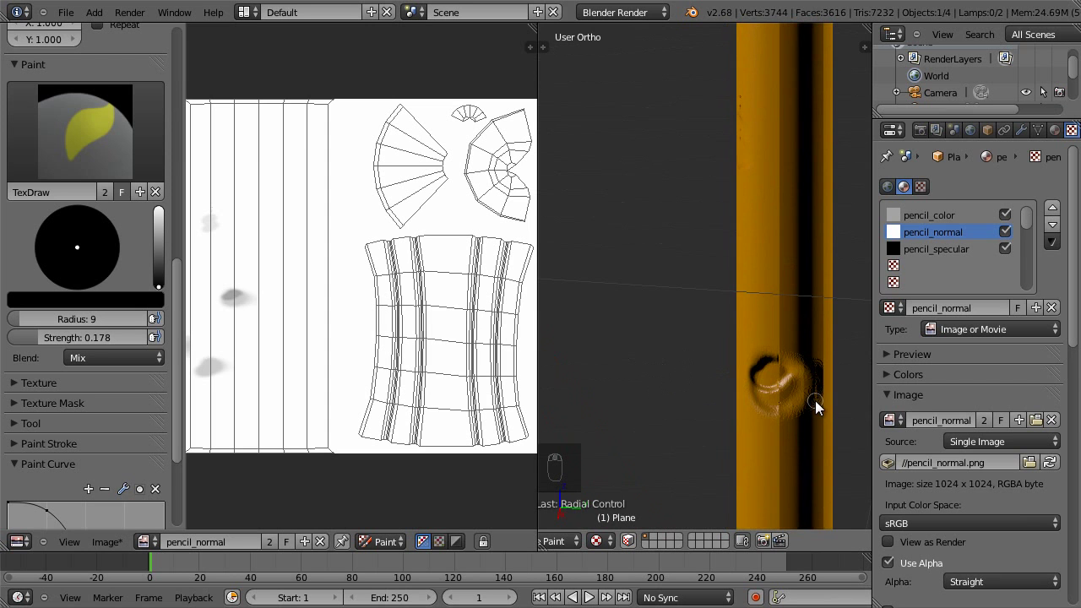
{"action": "key", "text": "ctrl+z"}
{"action": "key", "text": "ctrl+z"}
Step: Set the brush radius to 23 and paint an elongated dent along the shaft's shaded edge
{"action": "mouse_move", "coordinate": [791, 393]}
{"action": "middle_mouse_down"}
{"action": "mouse_move", "coordinate": [861, 400]}
{"action": "mouse_move", "coordinate": [710, 398]}
{"action": "mouse_move", "coordinate": [787, 338]}
{"action": "middle_mouse_up"}
{"action": "key", "text": "f"}
{"action": "left_click", "coordinate": [792, 325]}
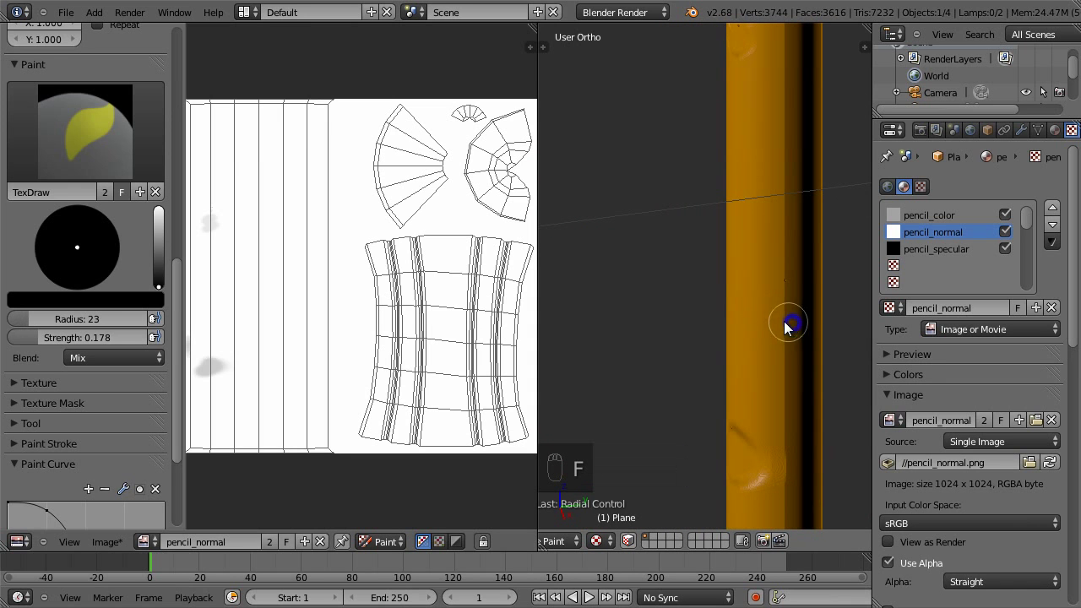
{"action": "mouse_move", "coordinate": [777, 333]}
{"action": "left_mouse_down"}
{"action": "mouse_move", "coordinate": [795, 289]}
{"action": "mouse_move", "coordinate": [779, 347]}
{"action": "left_mouse_up"}
{"action": "scroll", "coordinate": [801, 351], "scroll_direction": "down", "scroll_amount": 5}
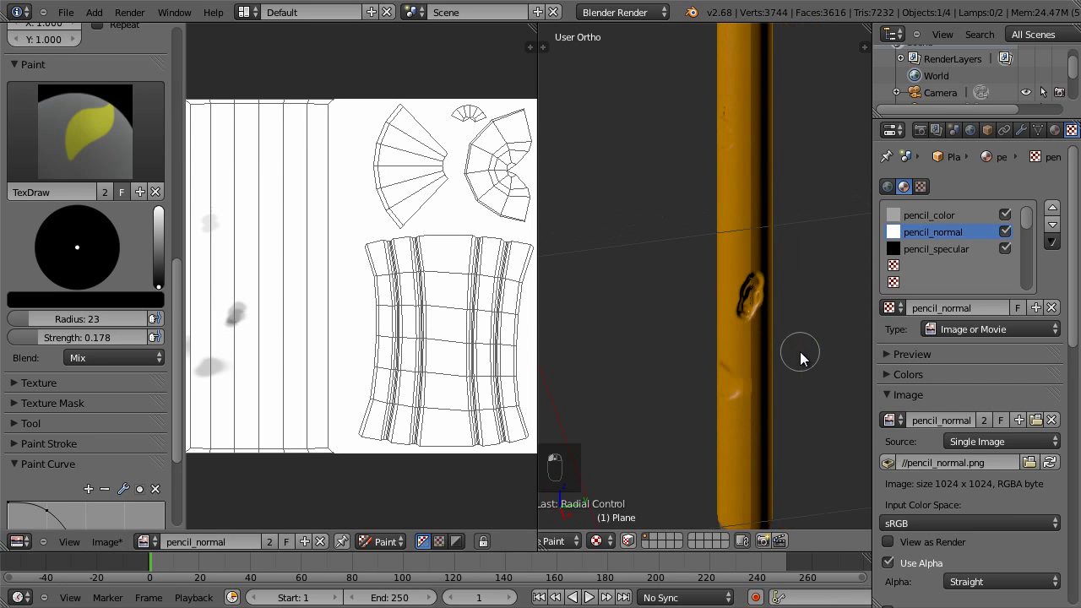
{"action": "mouse_move", "coordinate": [776, 349]}
{"action": "middle_mouse_down"}
{"action": "mouse_move", "coordinate": [829, 341]}
{"action": "mouse_move", "coordinate": [857, 321]}
{"action": "mouse_move", "coordinate": [616, 305]}
{"action": "mouse_move", "coordinate": [711, 337]}
{"action": "mouse_move", "coordinate": [748, 330]}
{"action": "mouse_move", "coordinate": [746, 297]}
{"action": "mouse_move", "coordinate": [697, 352]}
{"action": "mouse_move", "coordinate": [727, 250]}
{"action": "middle_mouse_up"}
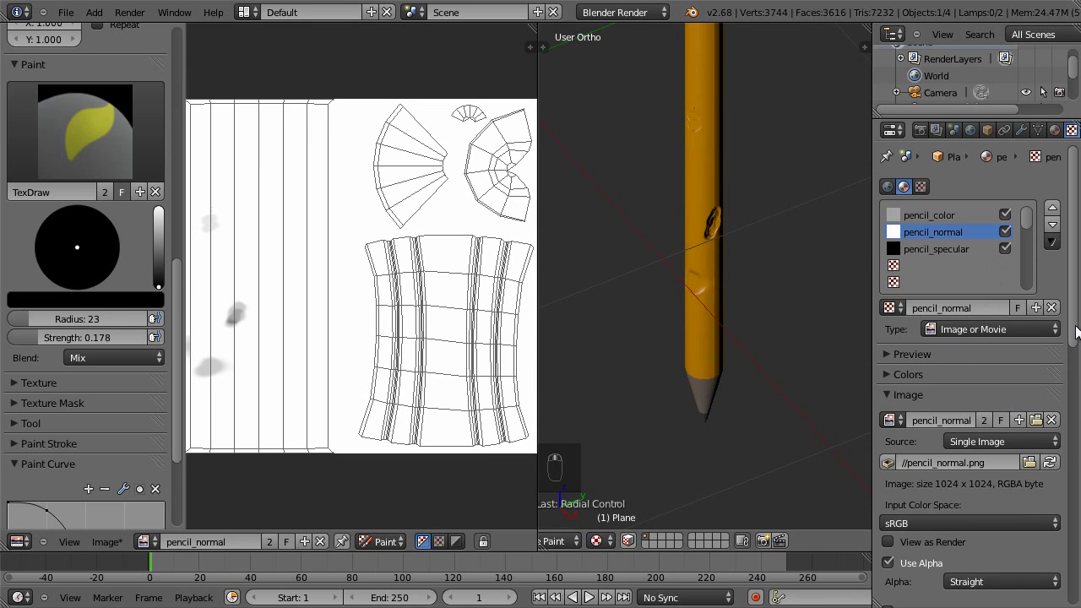
Step: Set the pencil_normal texture's Normal influence to 0.723
{"action": "scroll", "coordinate": [1056, 338], "scroll_direction": "down", "scroll_amount": 15}
{"action": "scroll", "coordinate": [1050, 473], "scroll_direction": "down", "scroll_amount": 1}
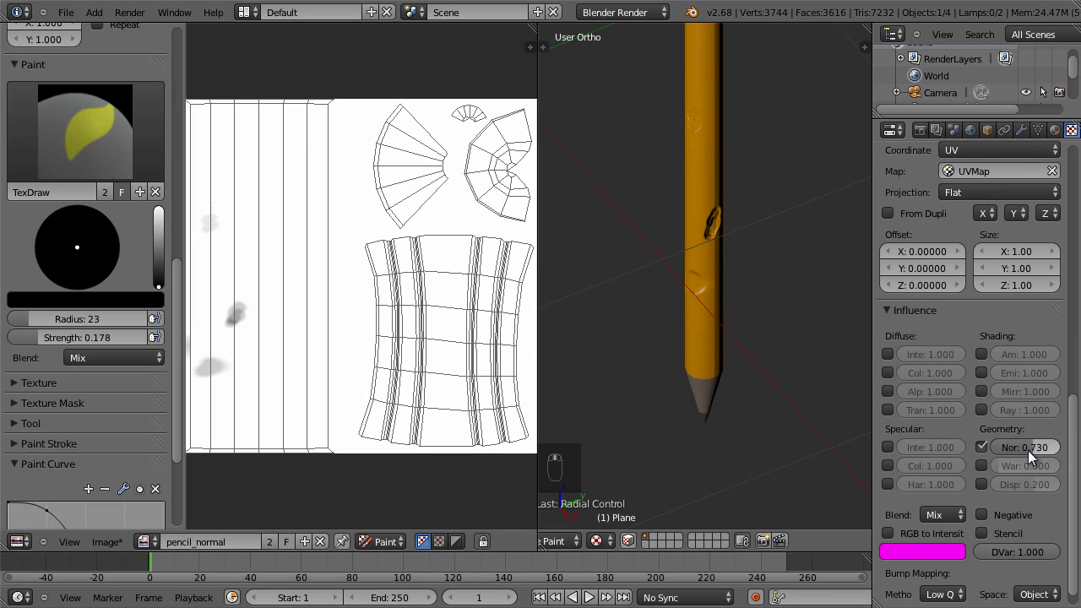
{"action": "left_click_drag", "start_coordinate": [1032, 447], "coordinate": [1031, 448]}
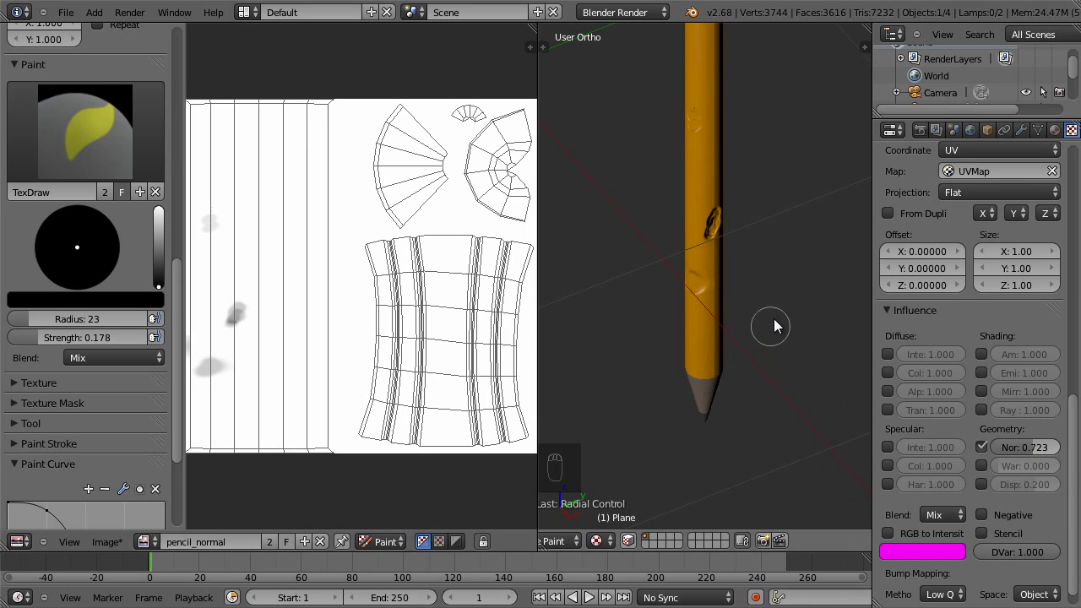
Step: Check the dents along the whole pencil and save the painted pencil_normal image
{"action": "mouse_move", "coordinate": [767, 292]}
{"action": "middle_mouse_down"}
{"action": "mouse_move", "coordinate": [814, 279]}
{"action": "mouse_move", "coordinate": [799, 278]}
{"action": "mouse_move", "coordinate": [811, 270]}
{"action": "mouse_move", "coordinate": [805, 254]}
{"action": "middle_mouse_up"}
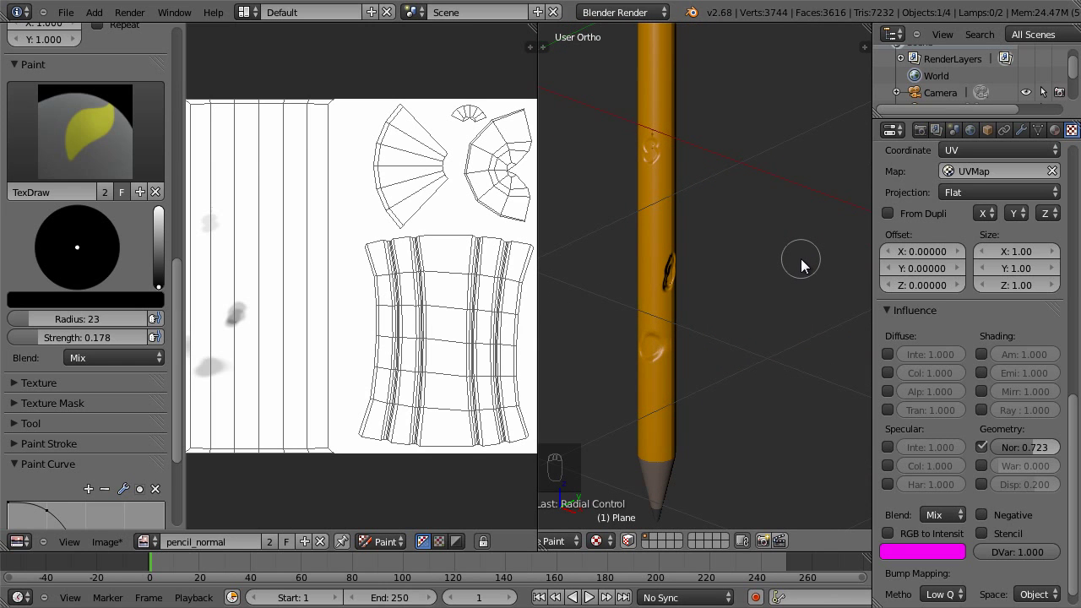
{"action": "scroll", "coordinate": [801, 263], "scroll_direction": "down", "scroll_amount": 3}
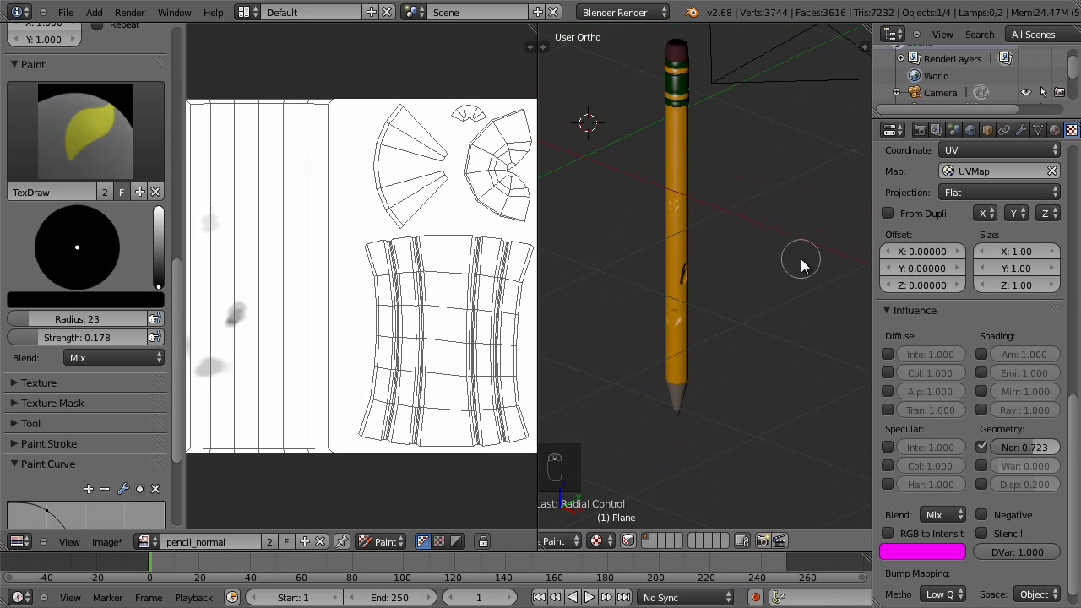
{"action": "middle_click_drag", "start_coordinate": [709, 138], "coordinate": [722, 262], "text": "shift"}
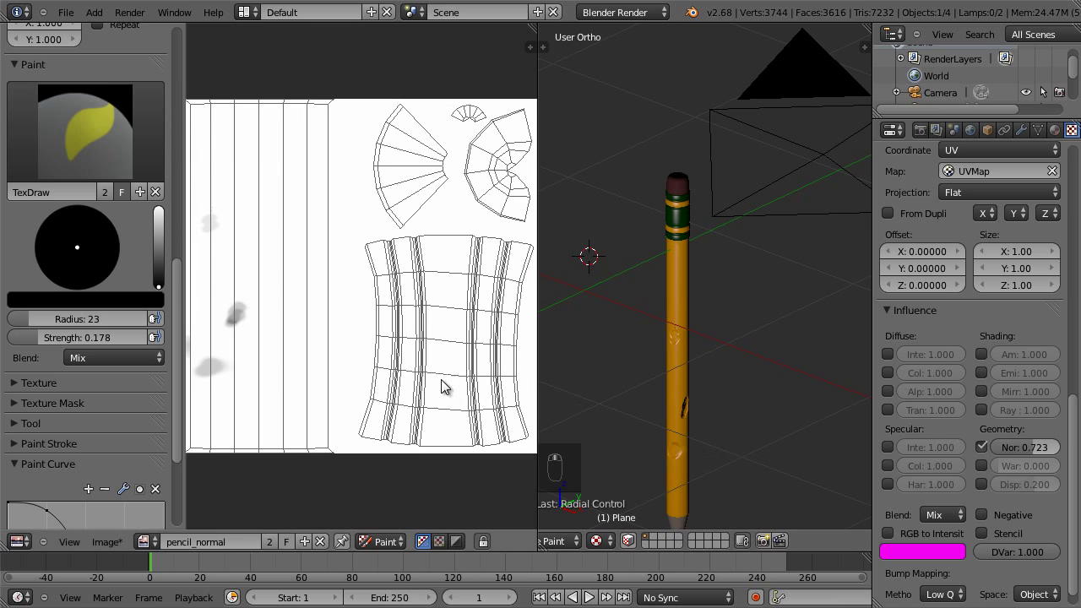
{"action": "left_click", "coordinate": [108, 543]}
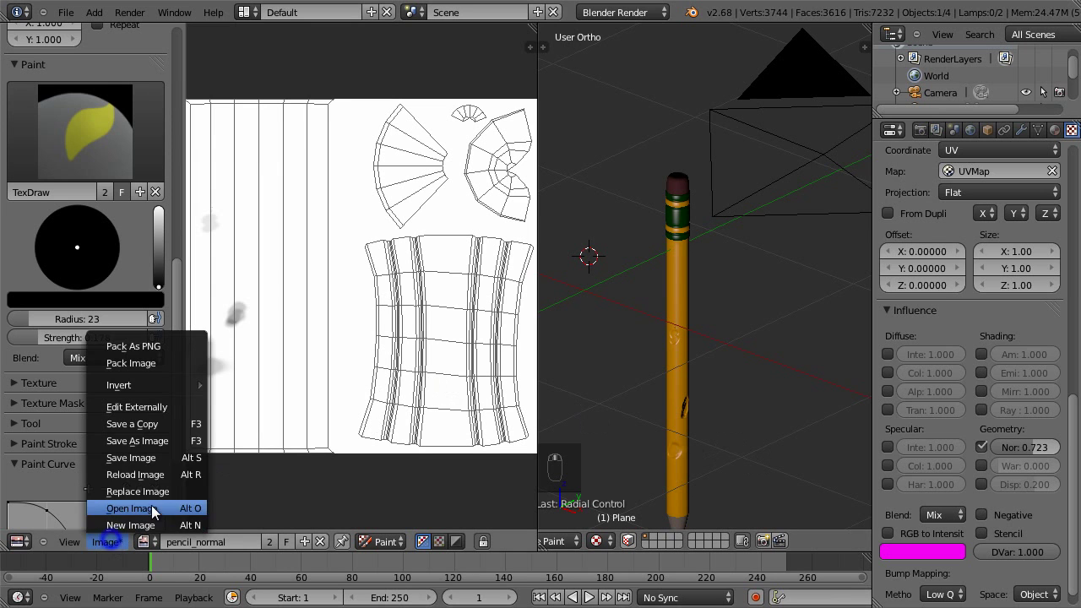
{"action": "left_click", "coordinate": [189, 452]}
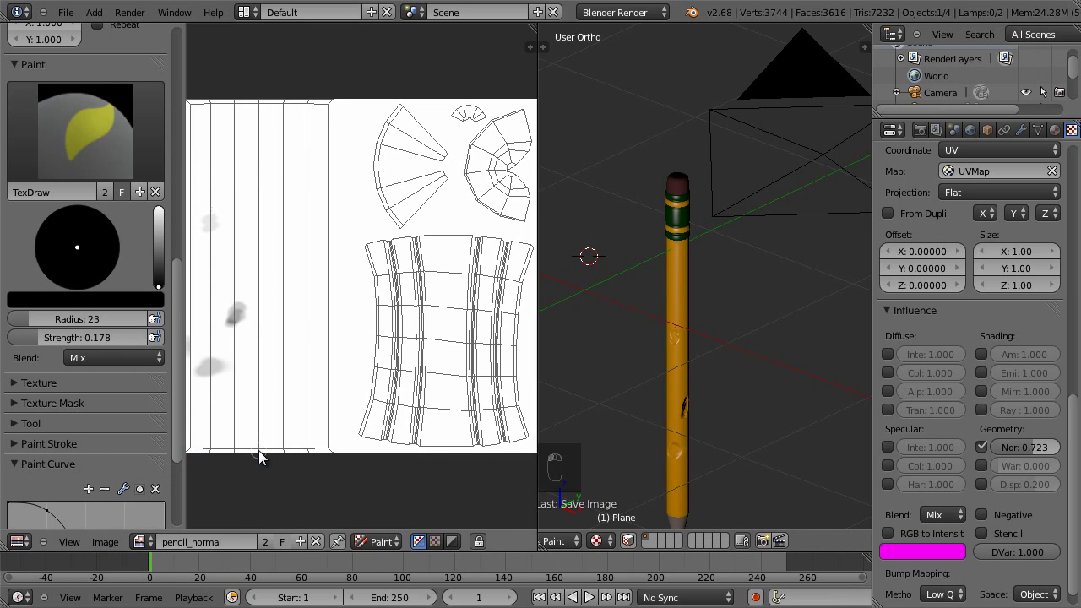
Step: Save the project as a new file named pencil7.blend on the Desktop
{"action": "left_click", "coordinate": [73, 12]}
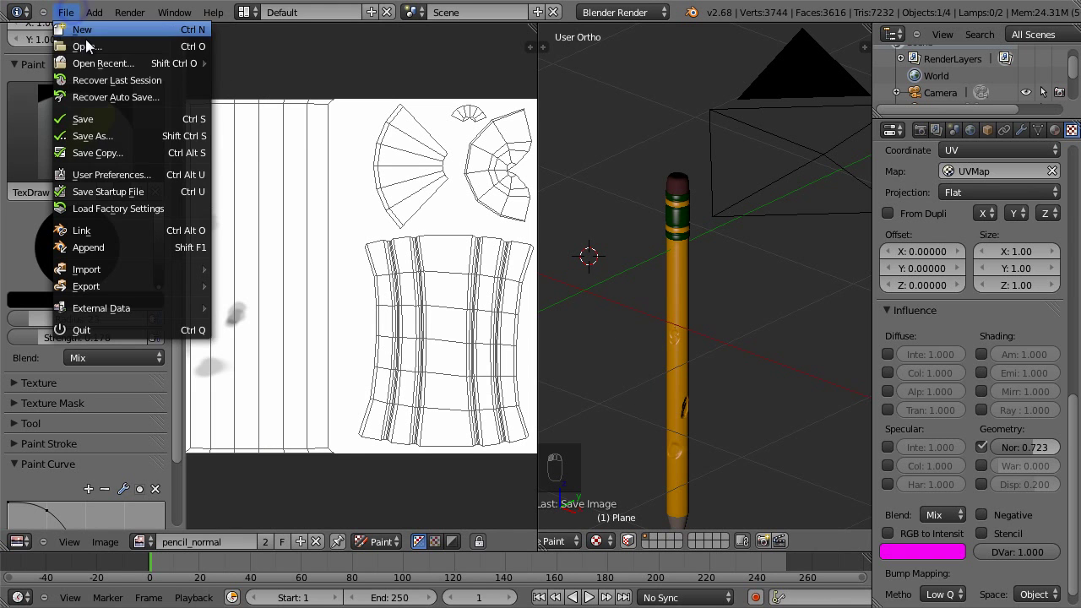
{"action": "left_click", "coordinate": [121, 133]}
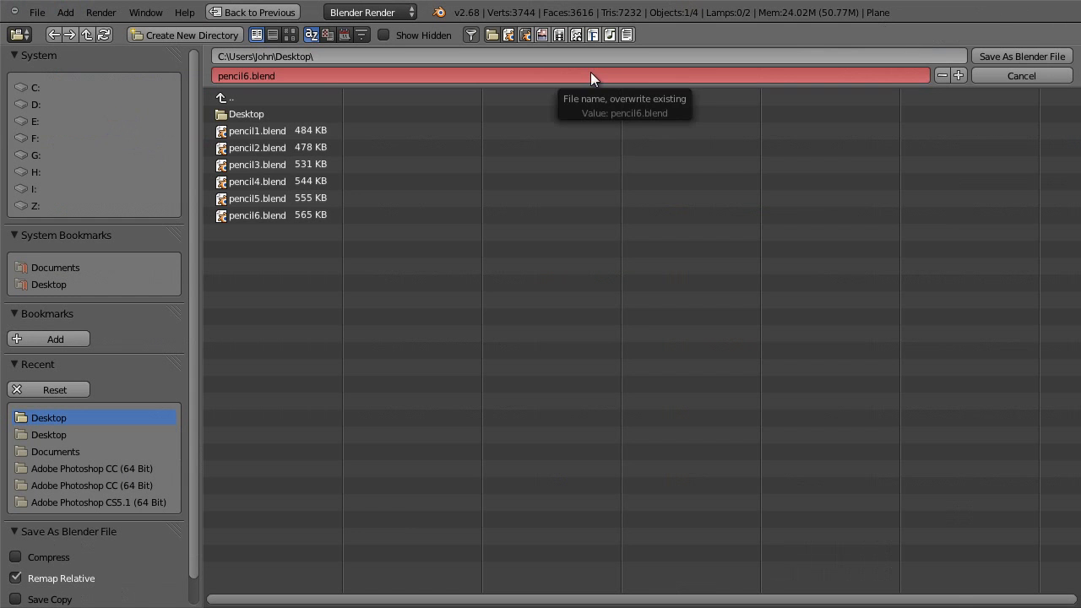
{"action": "key", "text": "KP_Add"}
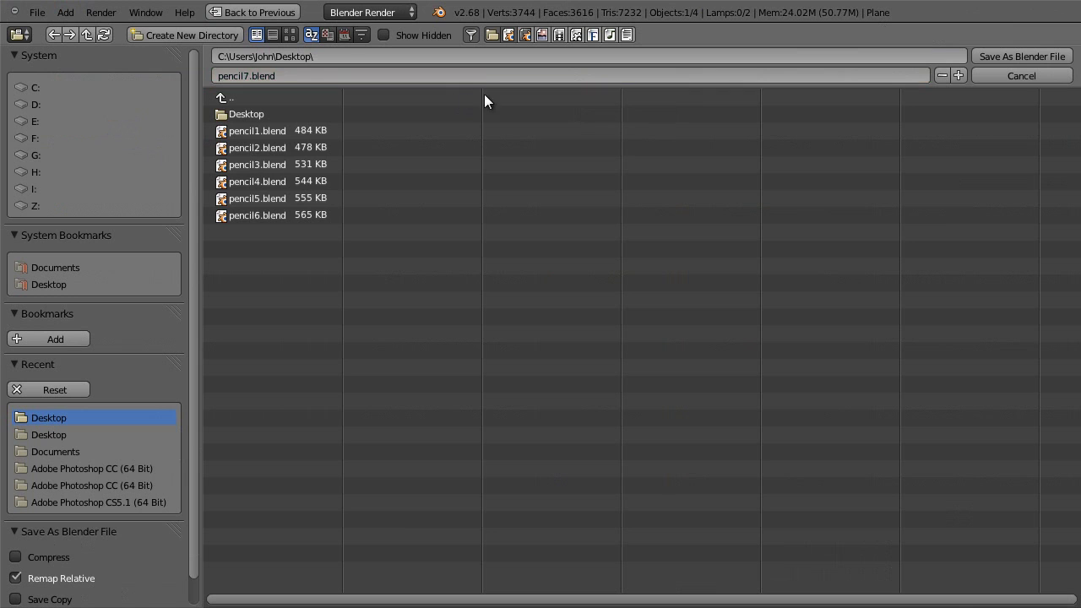
{"action": "left_click", "coordinate": [998, 58]}
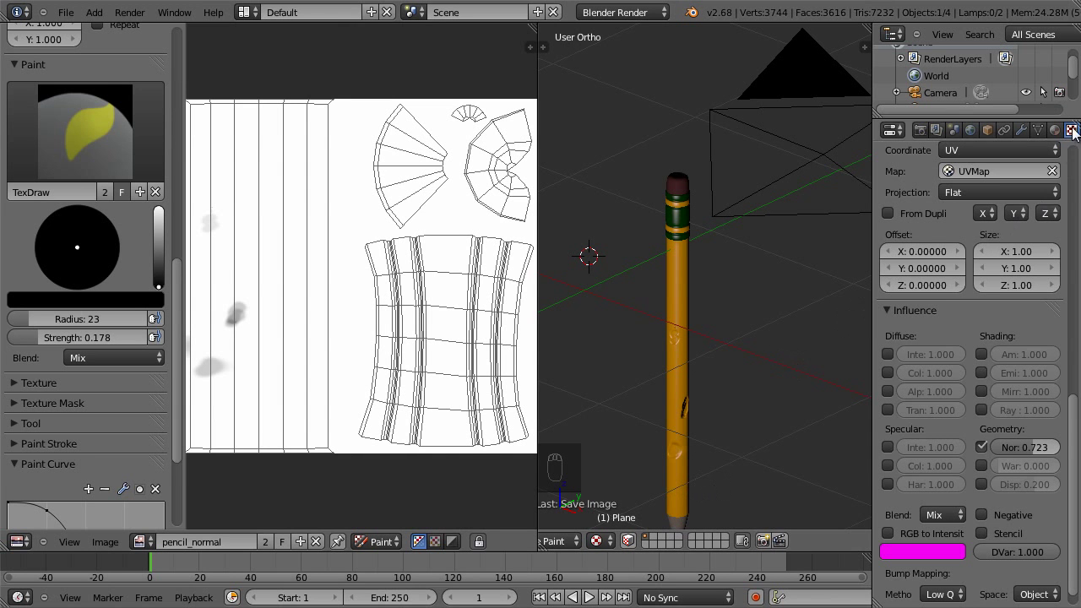
Step: Select the pencil_color texture and frame the pencil's wooden tip in the front view
{"action": "left_click", "coordinate": [1075, 169]}
{"action": "left_click", "coordinate": [1074, 169]}
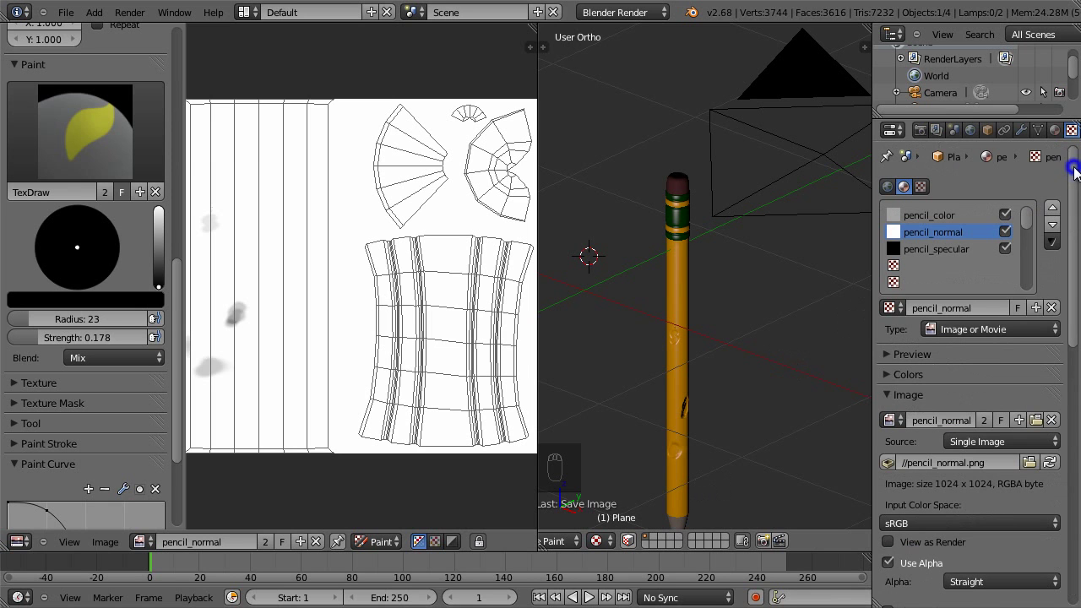
{"action": "left_click", "coordinate": [928, 215]}
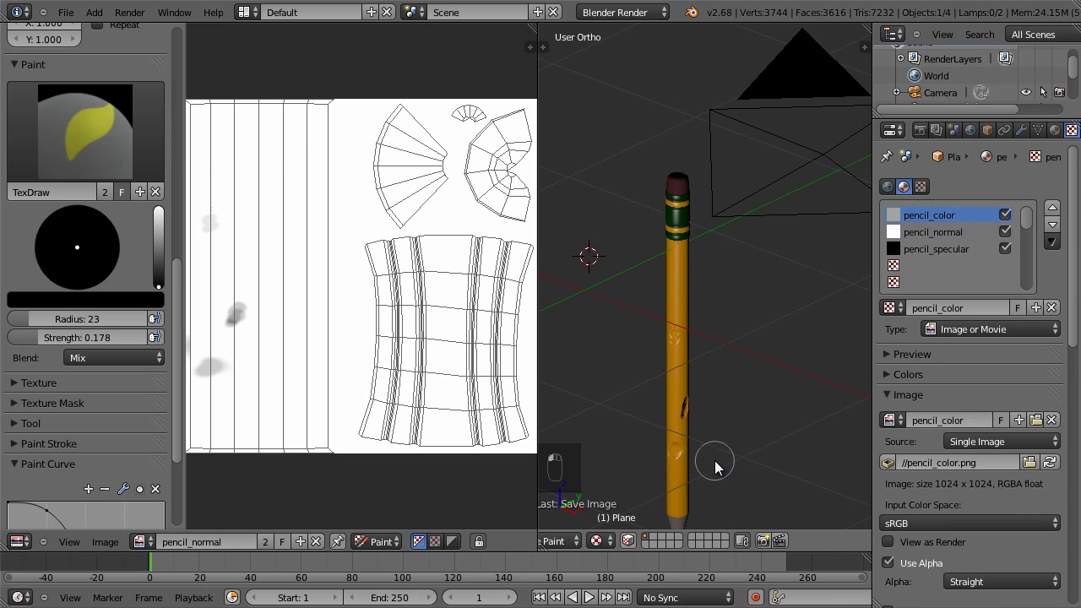
{"action": "key", "text": "KP_1"}
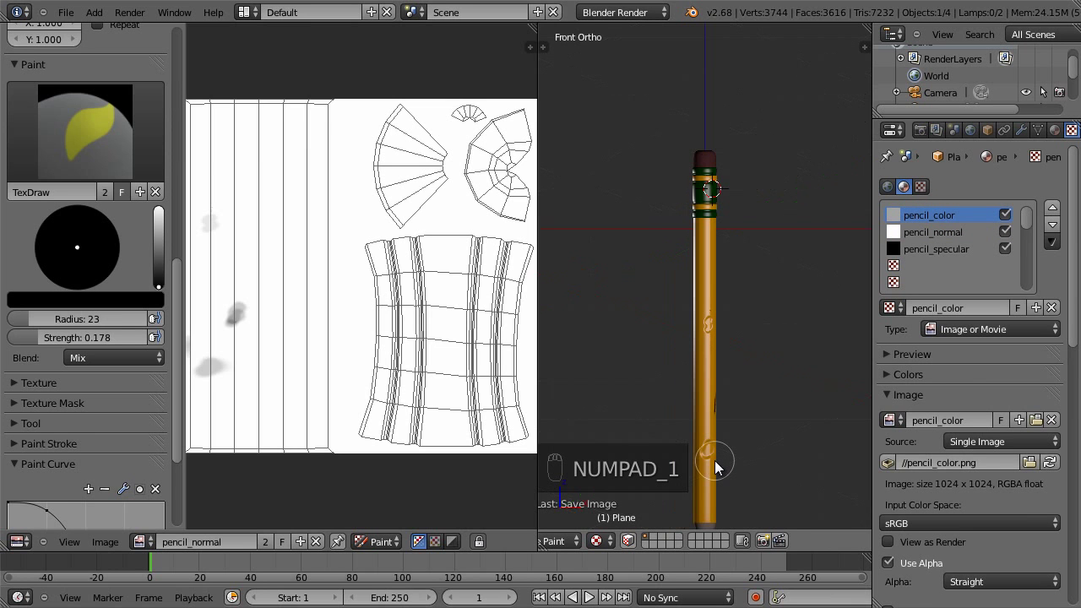
{"action": "scroll", "coordinate": [722, 442], "scroll_direction": "up", "scroll_amount": 3}
{"action": "middle_click_drag", "start_coordinate": [736, 447], "coordinate": [739, 374], "text": "shift"}
{"action": "mouse_move", "coordinate": [742, 418]}
{"action": "middle_mouse_down", "text": "shift"}
{"action": "mouse_move", "coordinate": [745, 312]}
{"action": "mouse_move", "coordinate": [742, 321]}
{"action": "middle_mouse_up", "text": "shift"}
{"action": "scroll", "coordinate": [745, 312], "scroll_direction": "up", "scroll_amount": 3}
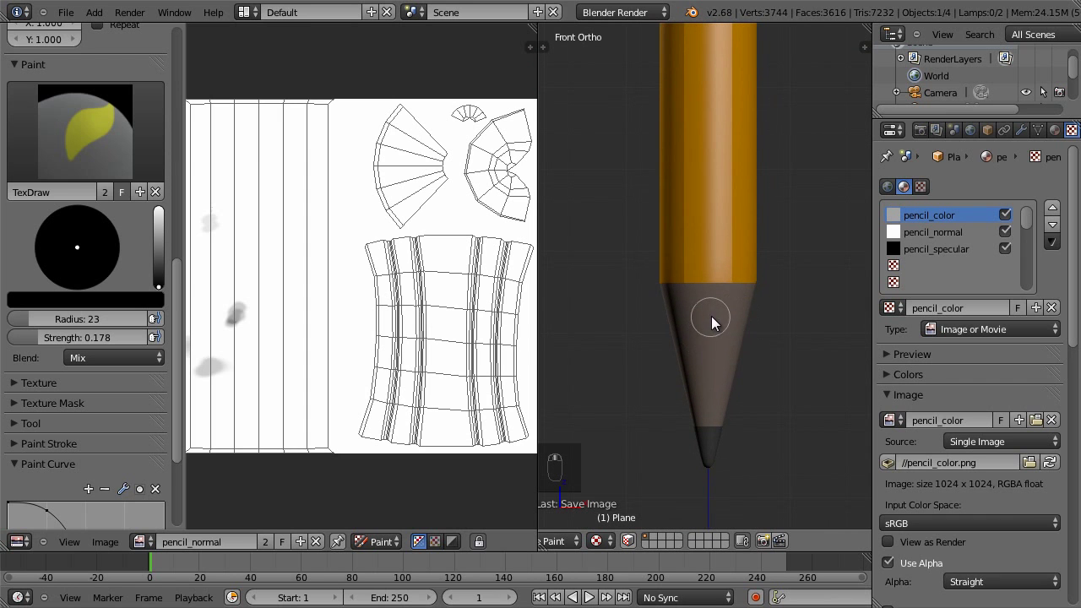
Step: Show the pencil_color image in the image editor in place of pencil_normal
{"action": "scroll", "coordinate": [711, 315], "scroll_direction": "down", "scroll_amount": 4}
{"action": "scroll", "coordinate": [744, 303], "scroll_direction": "up", "scroll_amount": 2, "text": "shift"}
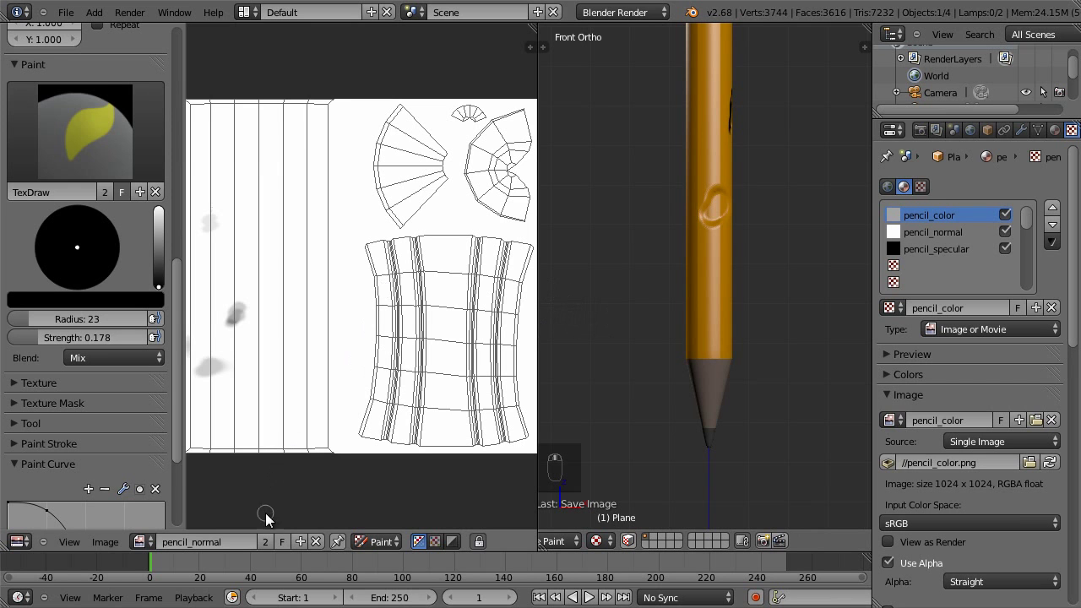
{"action": "left_click", "coordinate": [140, 542]}
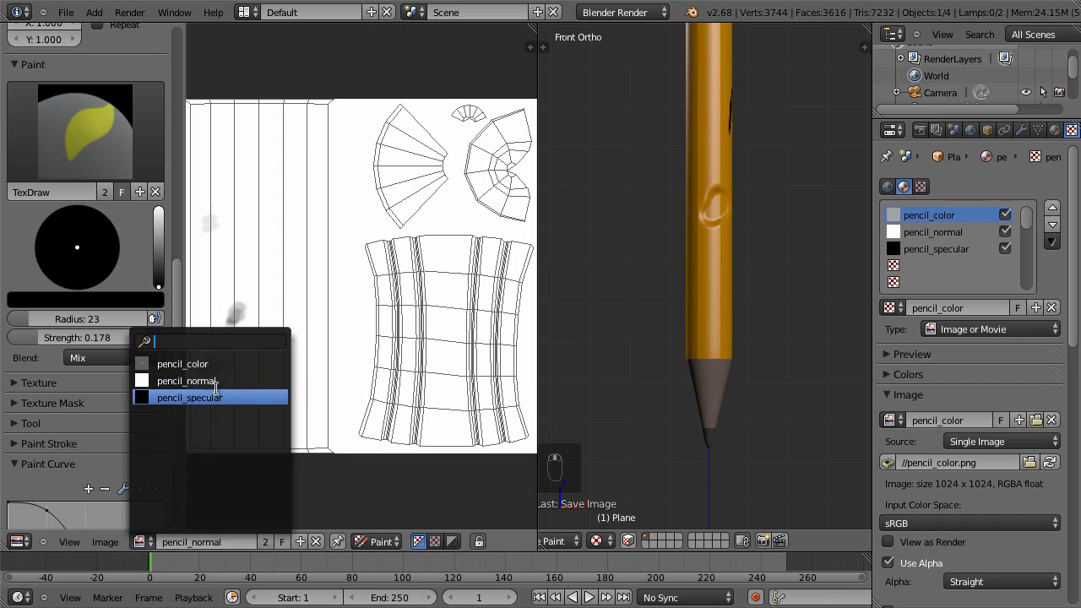
{"action": "left_click", "coordinate": [217, 363]}
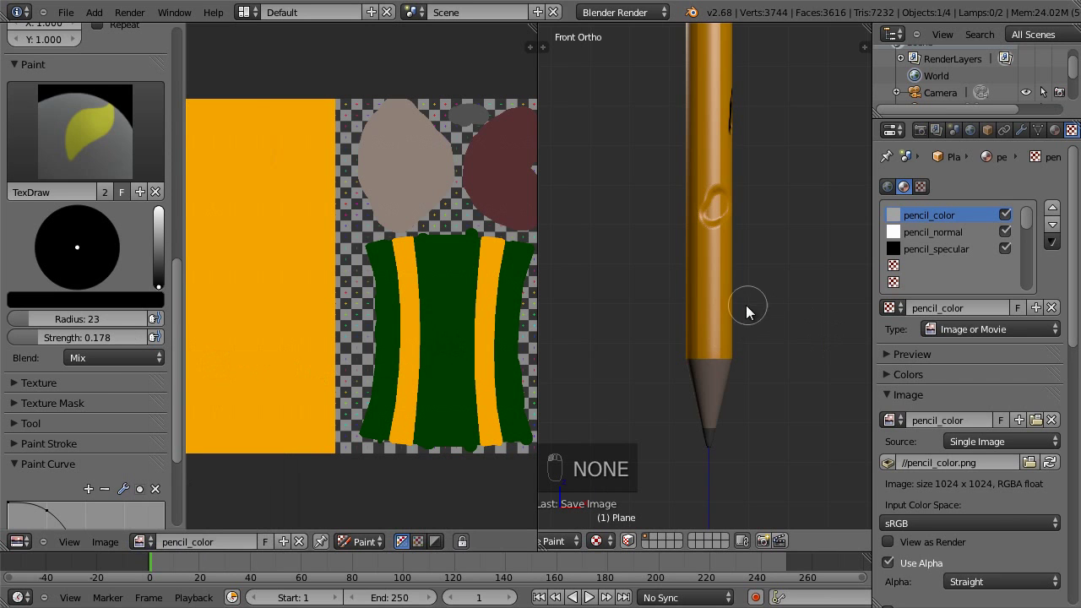
Step: Assign the pencil_color image to the pencil's UVs in Edit Mode with the whole mesh selected
{"action": "left_click", "coordinate": [559, 541]}
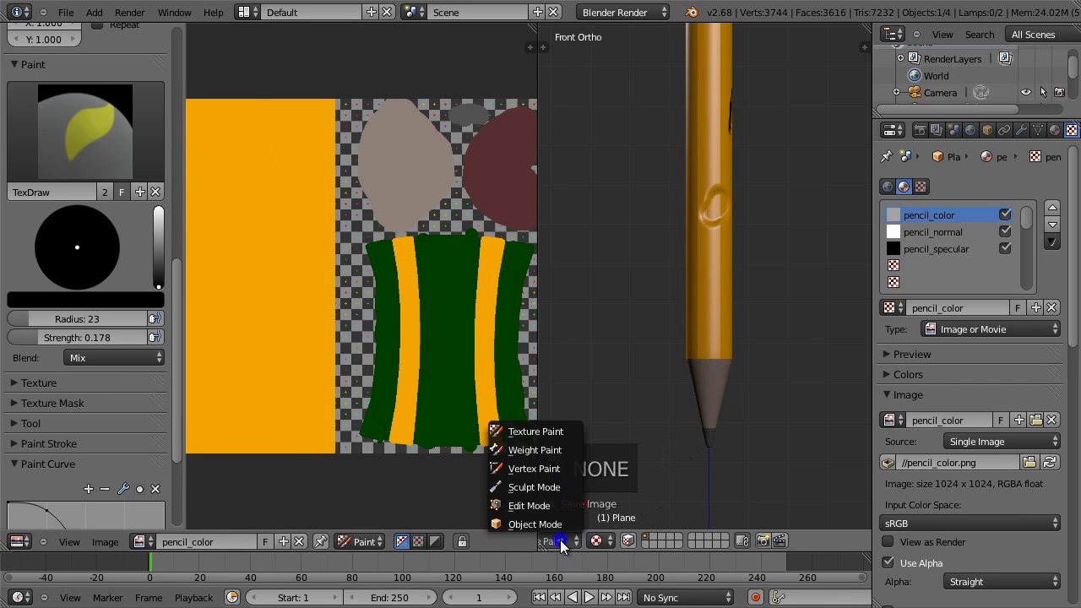
{"action": "key", "text": "Tab"}
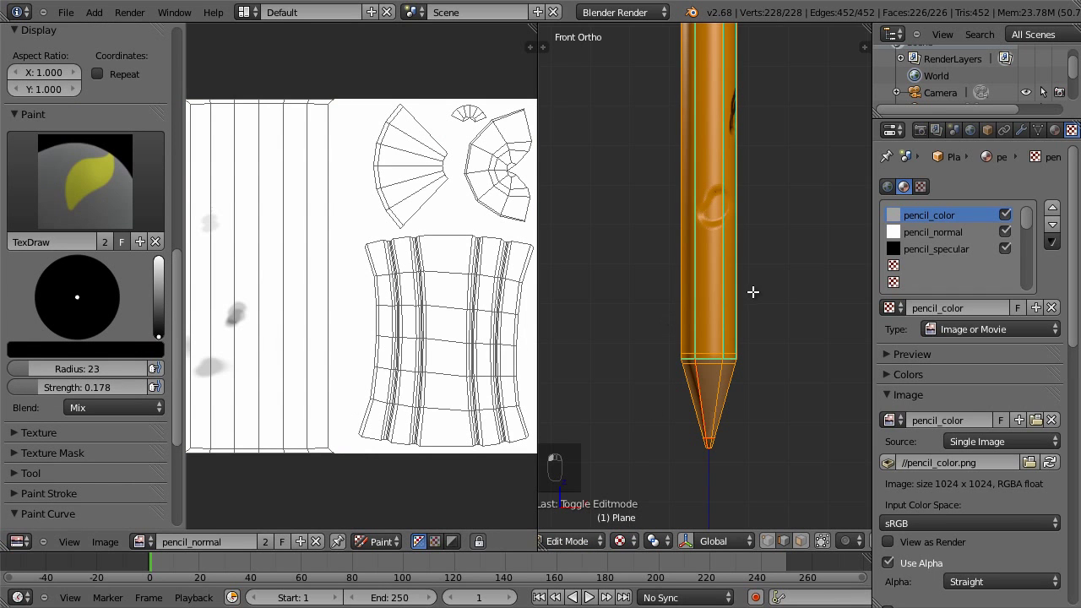
{"action": "key", "text": "a"}
{"action": "key", "text": "a"}
{"action": "key", "text": "a"}
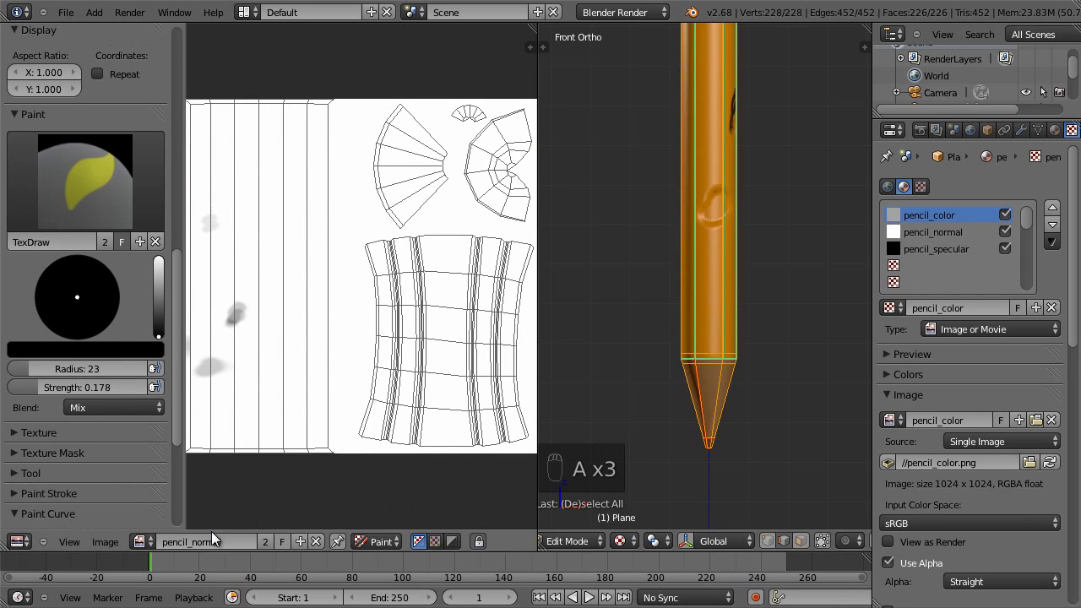
{"action": "left_click", "coordinate": [145, 542]}
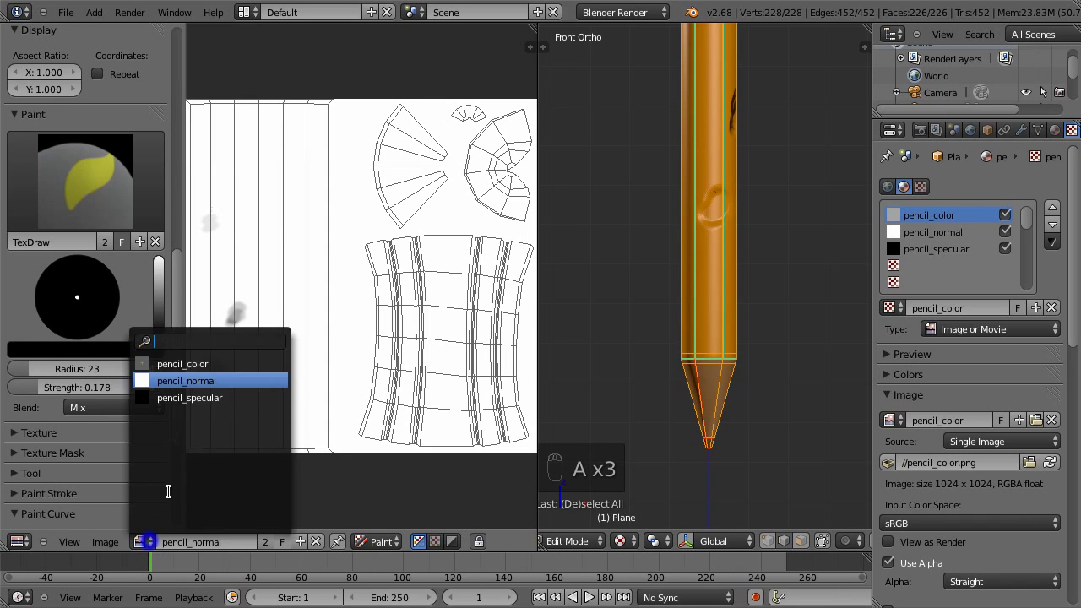
{"action": "left_click", "coordinate": [216, 365]}
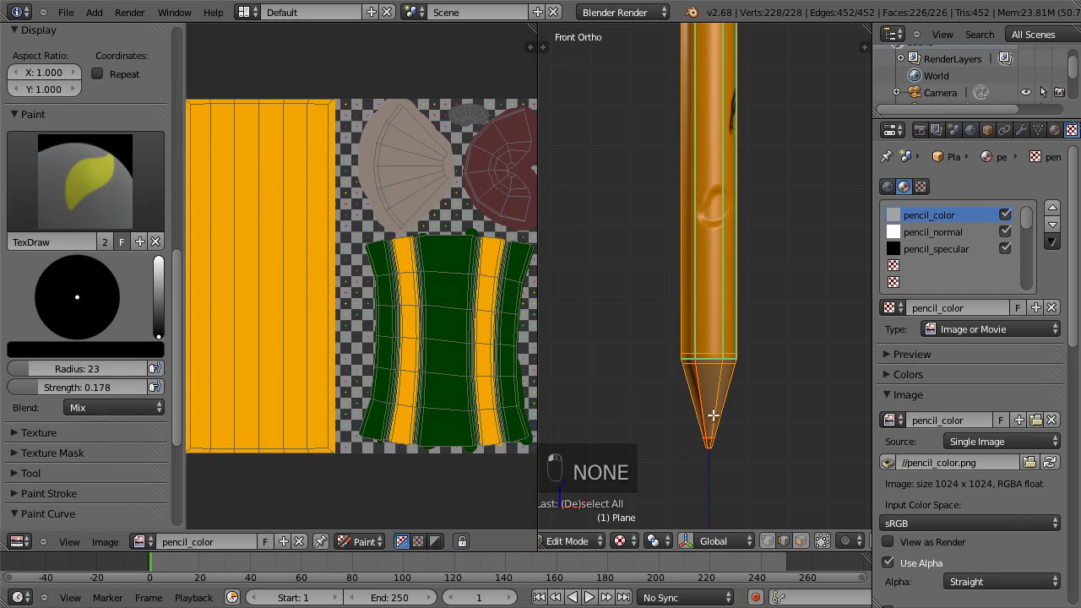
Step: Leave Edit Mode and switch the pencil back to Texture Paint mode
{"action": "key", "text": "Tab"}
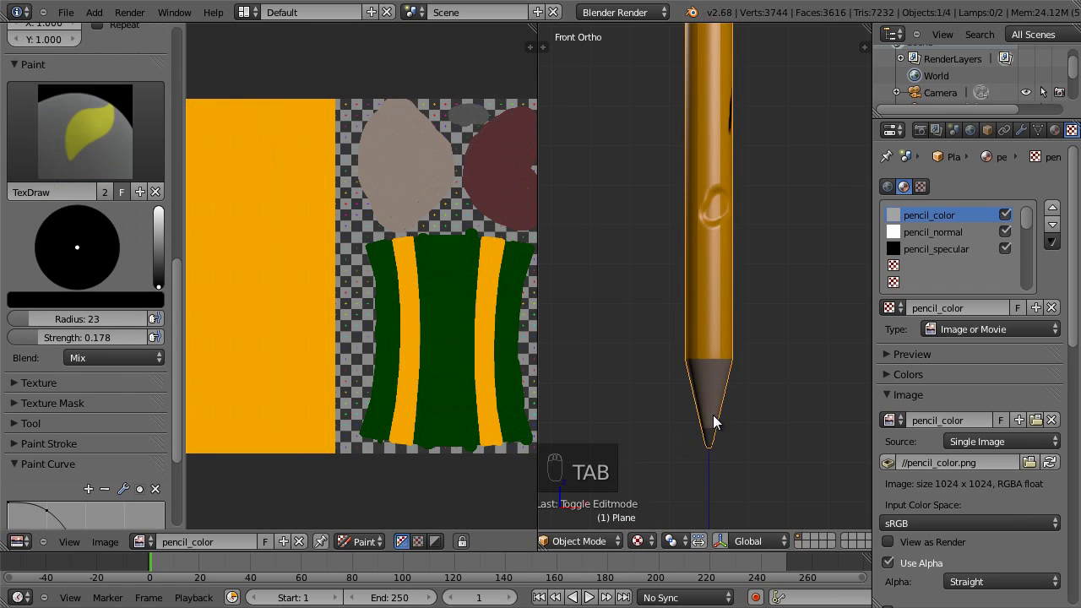
{"action": "left_click", "coordinate": [602, 541]}
{"action": "left_click", "coordinate": [617, 436]}
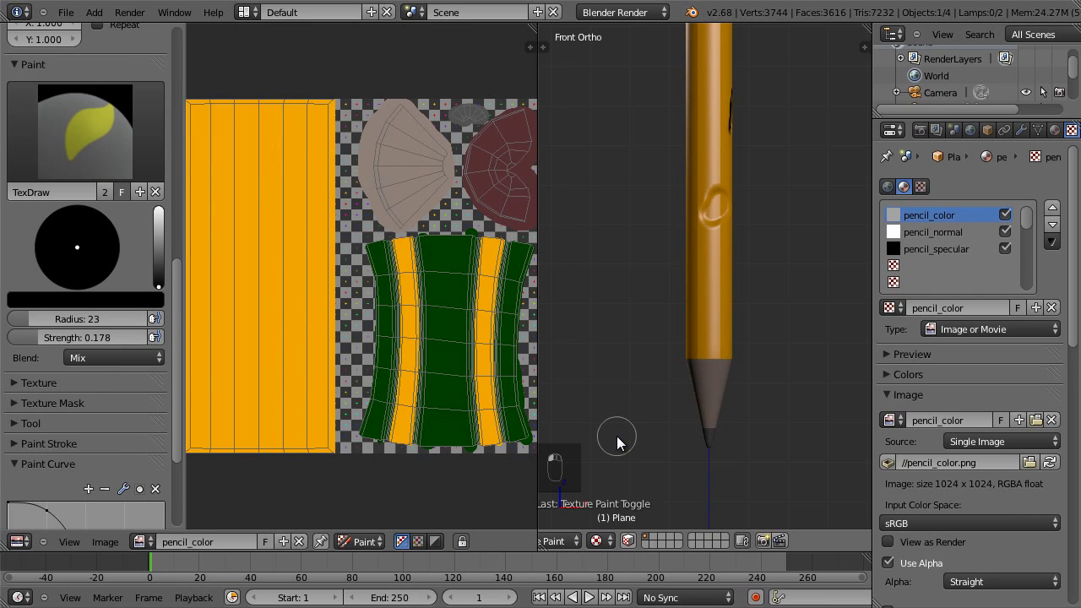
Step: Sample the wood colour from the cone's UV island as the brush colour and set the brush radius to 16
{"action": "key", "text": "s"}
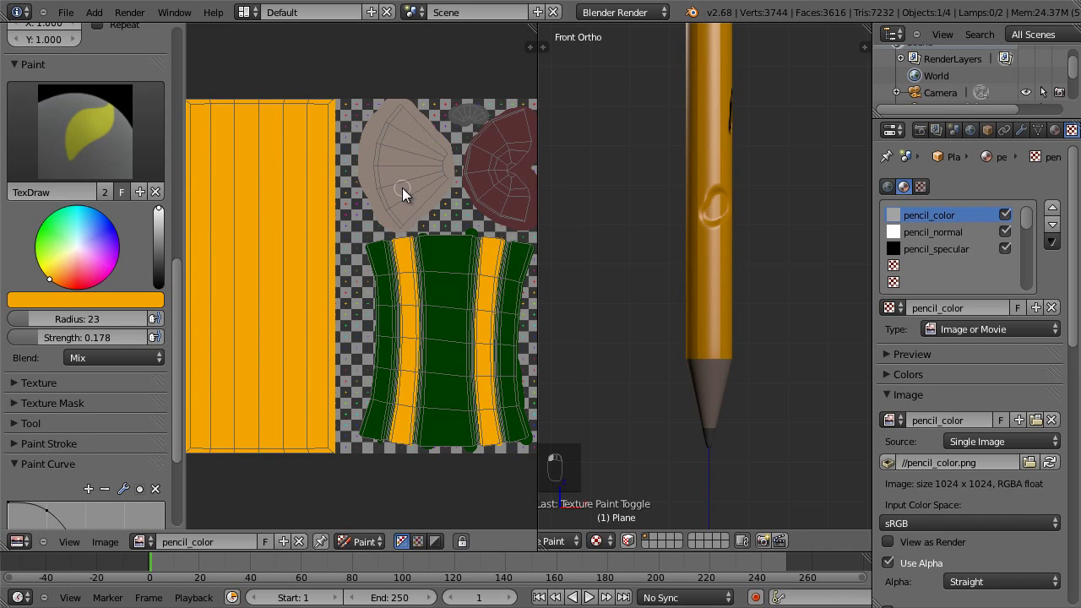
{"action": "key", "text": "s"}
{"action": "key", "text": "s"}
{"action": "scroll", "coordinate": [719, 352], "scroll_direction": "up", "scroll_amount": 3}
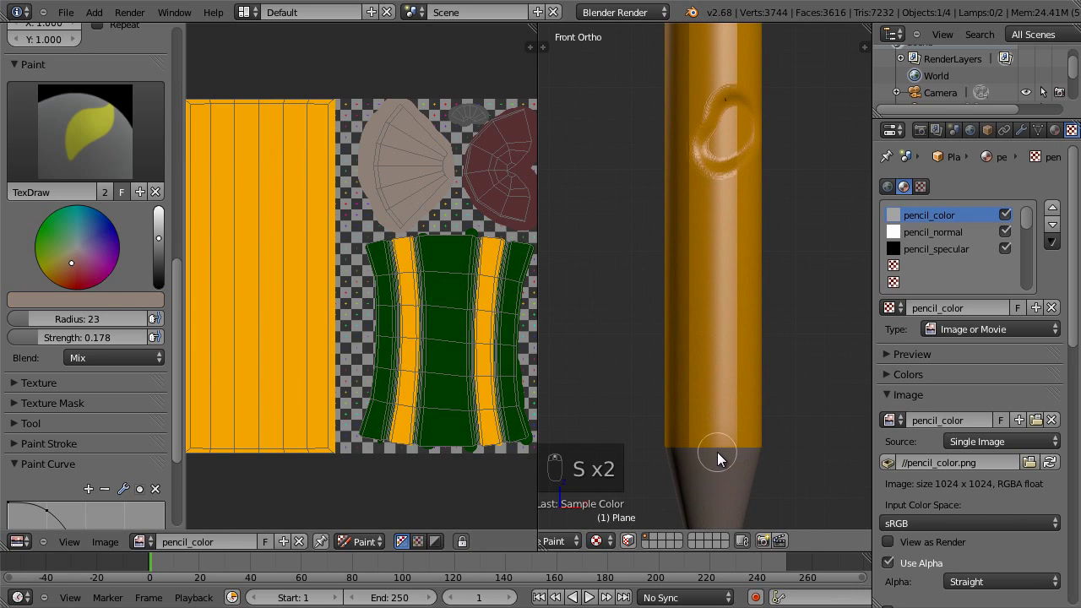
{"action": "key", "text": "f"}
{"action": "left_click", "coordinate": [706, 456]}
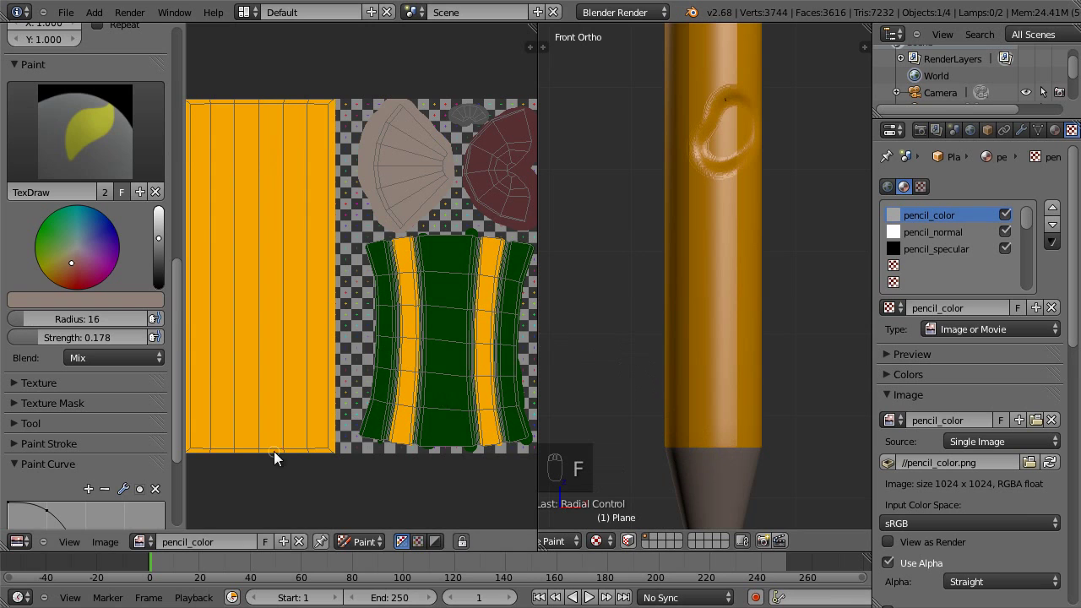
Step: Give the brush a constant falloff curve, try it on the wood border, and set its strength to 1.000
{"action": "left_click_drag", "start_coordinate": [174, 334], "coordinate": [170, 388]}
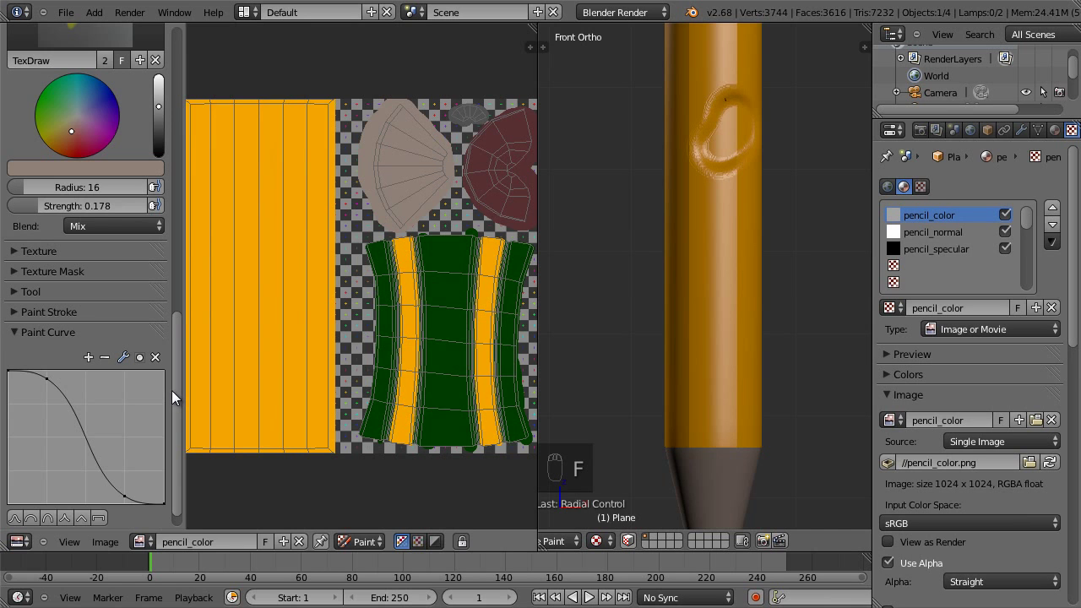
{"action": "left_click", "coordinate": [99, 520]}
{"action": "left_click", "coordinate": [700, 458]}
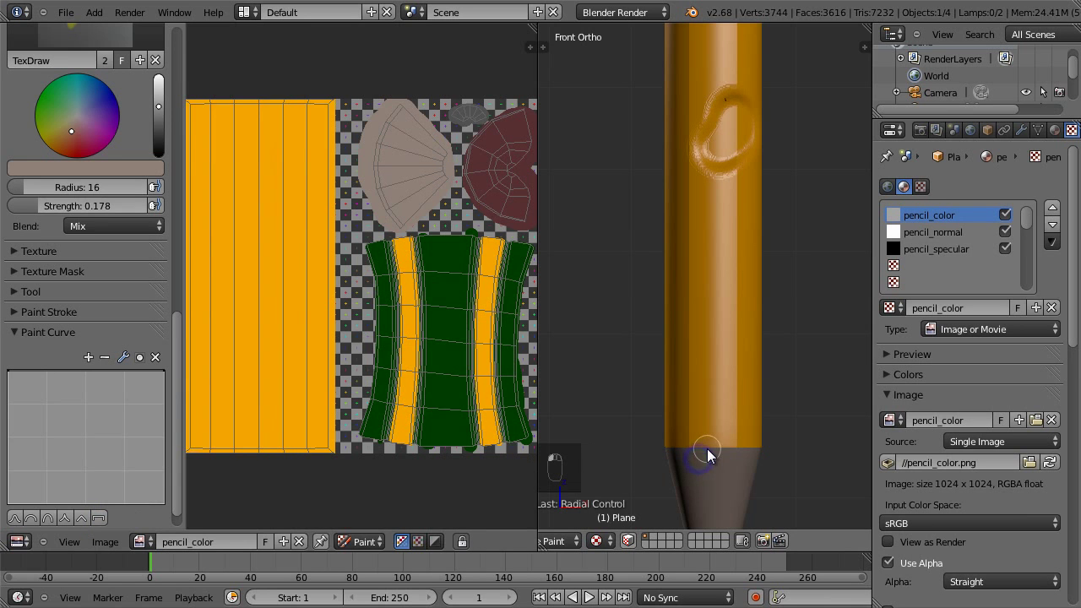
{"action": "left_click", "coordinate": [722, 478]}
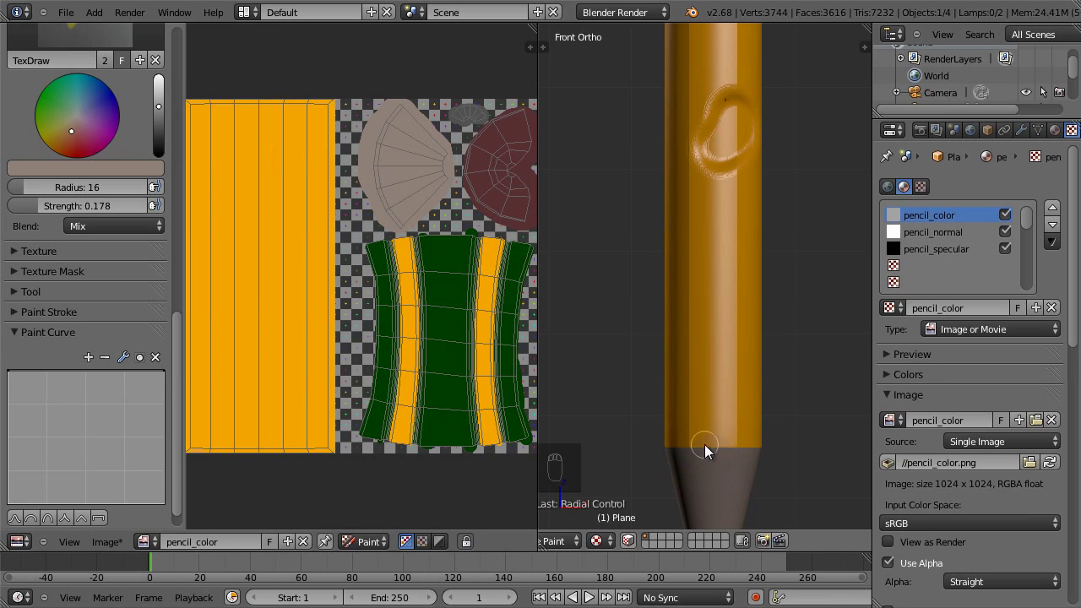
{"action": "left_click_drag", "start_coordinate": [40, 206], "coordinate": [243, 203]}
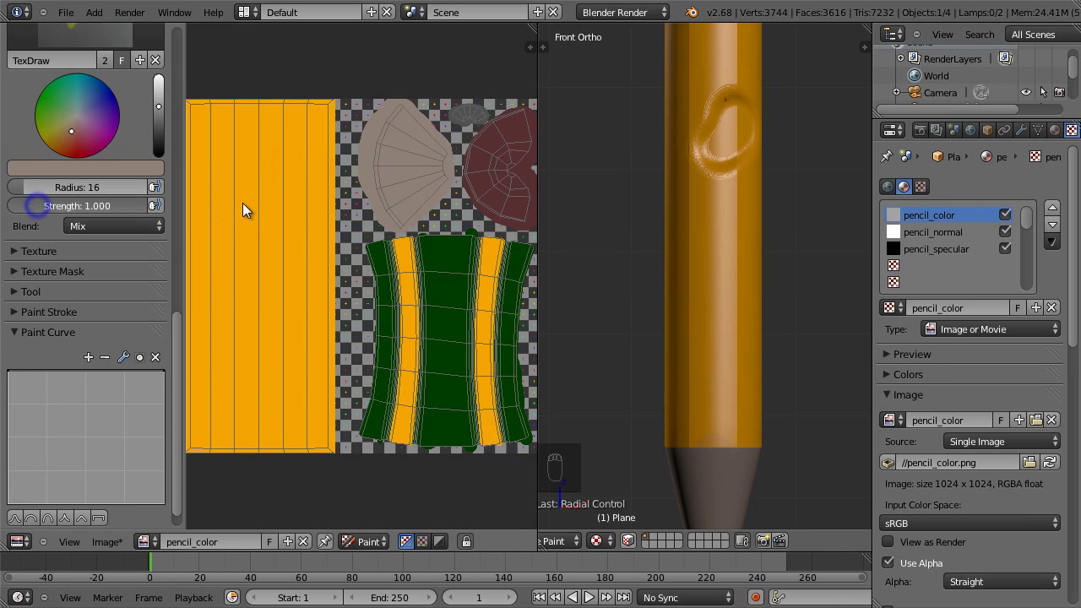
Step: Paint scalloped wood-coloured bumps over the orange paint's lower border on the front and adjacent side of the pencil
{"action": "left_click", "coordinate": [691, 467]}
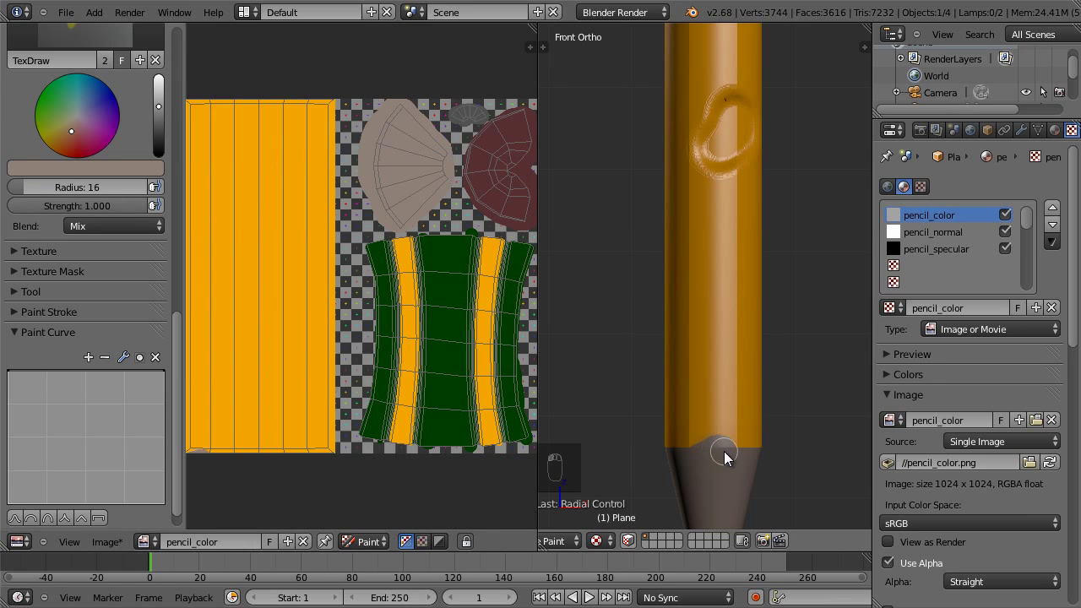
{"action": "left_click", "coordinate": [709, 448]}
{"action": "mouse_move", "coordinate": [769, 461]}
{"action": "middle_mouse_down"}
{"action": "mouse_move", "coordinate": [752, 457]}
{"action": "mouse_move", "coordinate": [744, 471]}
{"action": "mouse_move", "coordinate": [763, 468]}
{"action": "middle_mouse_up"}
{"action": "key", "text": "KP_1"}
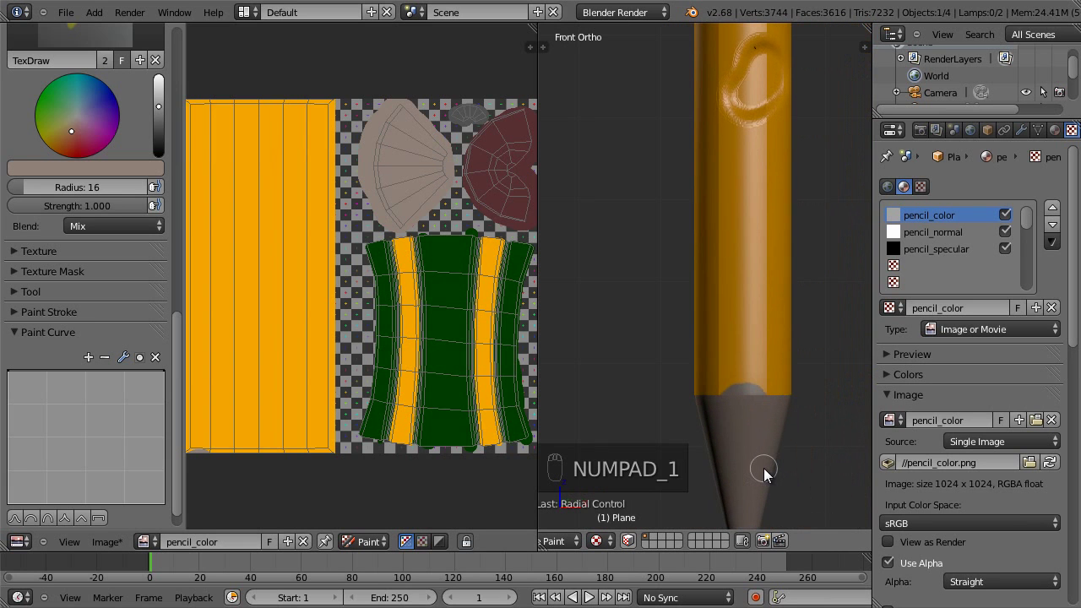
{"action": "key", "text": "KP_6"}
{"action": "key", "text": "KP_6"}
{"action": "key", "text": "KP_6"}
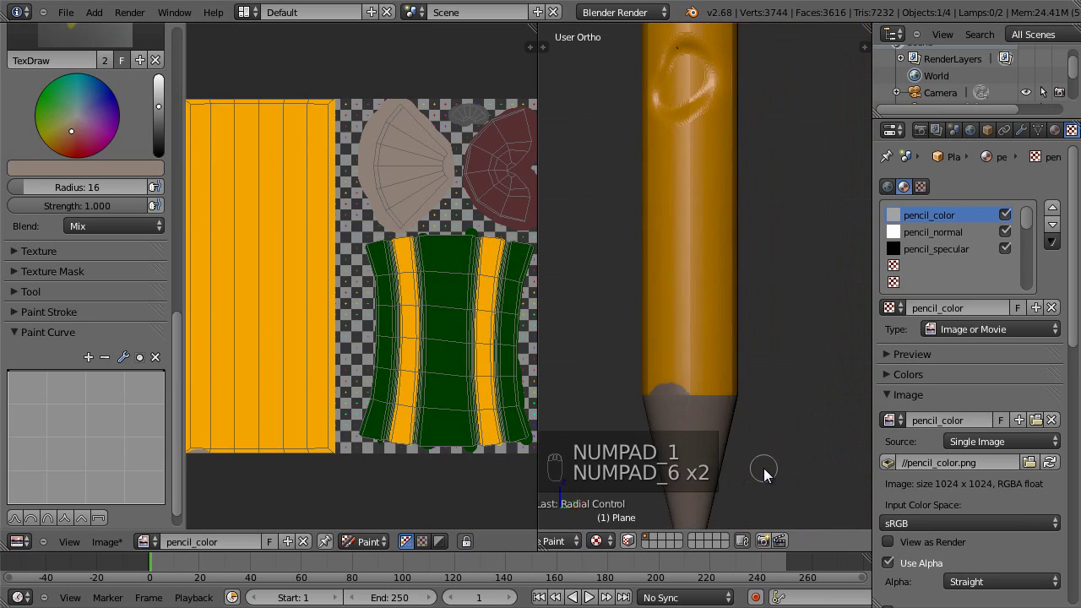
{"action": "left_click", "coordinate": [652, 407]}
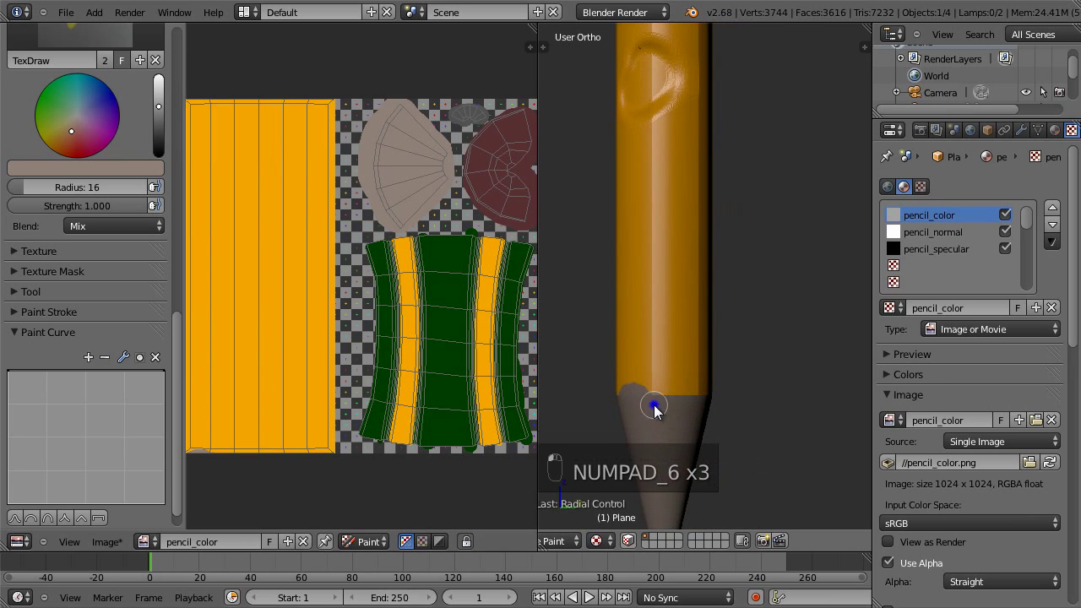
{"action": "left_click_drag", "start_coordinate": [678, 409], "coordinate": [698, 400]}
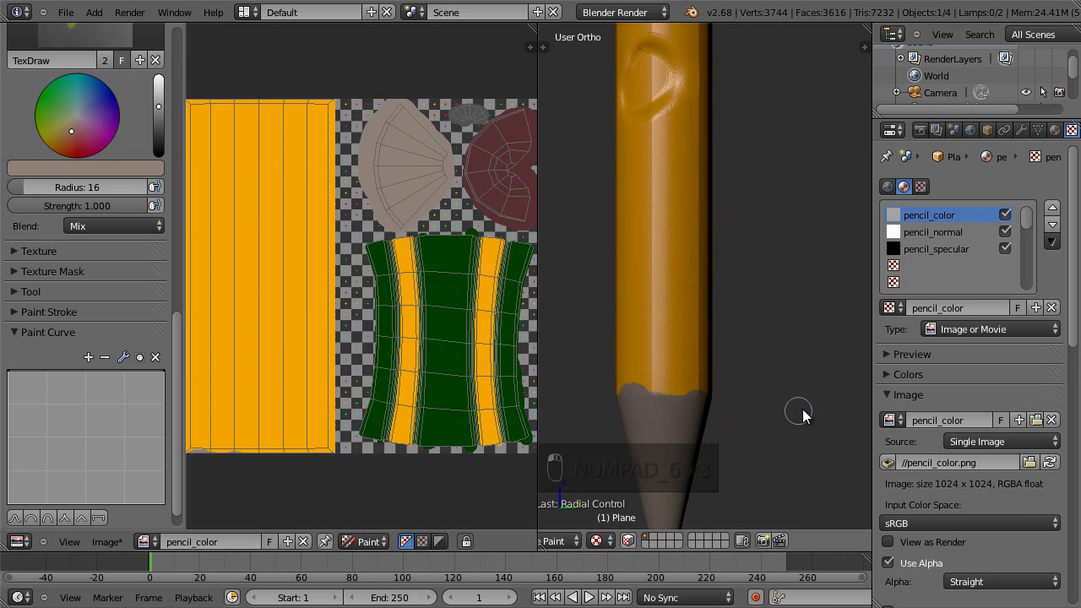
Step: Continue the scalloped wood edge around the next sides of the pencil, rotating the view between strokes
{"action": "key", "text": "KP_6"}
{"action": "key", "text": "KP_6"}
{"action": "key", "text": "KP_6"}
{"action": "key", "text": "KP_6"}
{"action": "key", "text": "KP_6"}
{"action": "key", "text": "KP_6"}
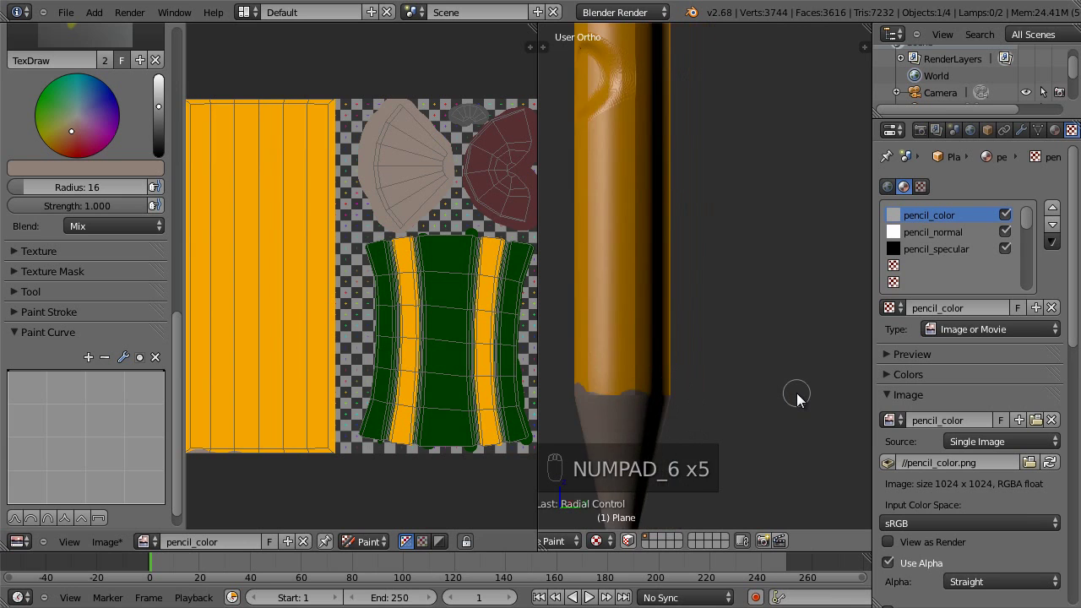
{"action": "mouse_move", "coordinate": [624, 401]}
{"action": "left_mouse_down"}
{"action": "mouse_move", "coordinate": [642, 391]}
{"action": "mouse_move", "coordinate": [641, 407]}
{"action": "left_mouse_up"}
{"action": "key", "text": "KP_6"}
{"action": "key", "text": "KP_6"}
{"action": "key", "text": "KP_6"}
{"action": "key", "text": "KP_6"}
{"action": "key", "text": "KP_6"}
{"action": "key", "text": "KP_6"}
{"action": "key", "text": "KP_6"}
{"action": "key", "text": "KP_6"}
{"action": "key", "text": "KP_6"}
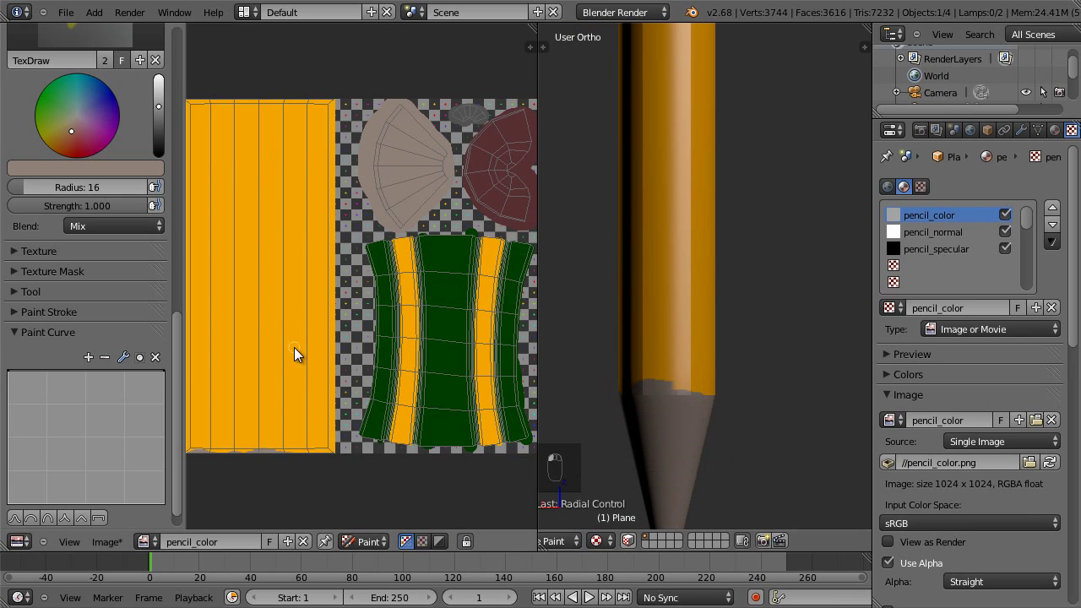
Step: Sample the orange body colour from the texture to touch up the scalloped edge
{"action": "key", "text": "s"}
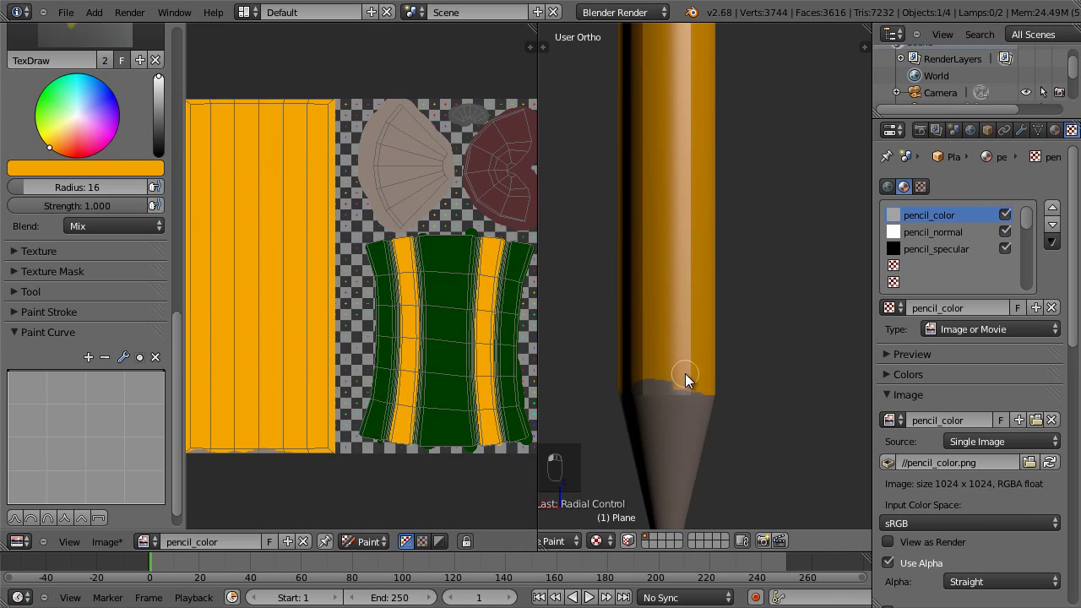
{"action": "key", "text": "s"}
Step: Resample the wood colour from the cone's UV island and scallop the orange border on the pencil's unpainted side
{"action": "key", "text": "KP_6"}
{"action": "key", "text": "KP_6"}
{"action": "key", "text": "KP_6"}
{"action": "key", "text": "KP_6"}
{"action": "key", "text": "KP_6"}
{"action": "key", "text": "KP_6"}
{"action": "key", "text": "KP_6"}
{"action": "key", "text": "KP_6"}
{"action": "key", "text": "KP_6"}
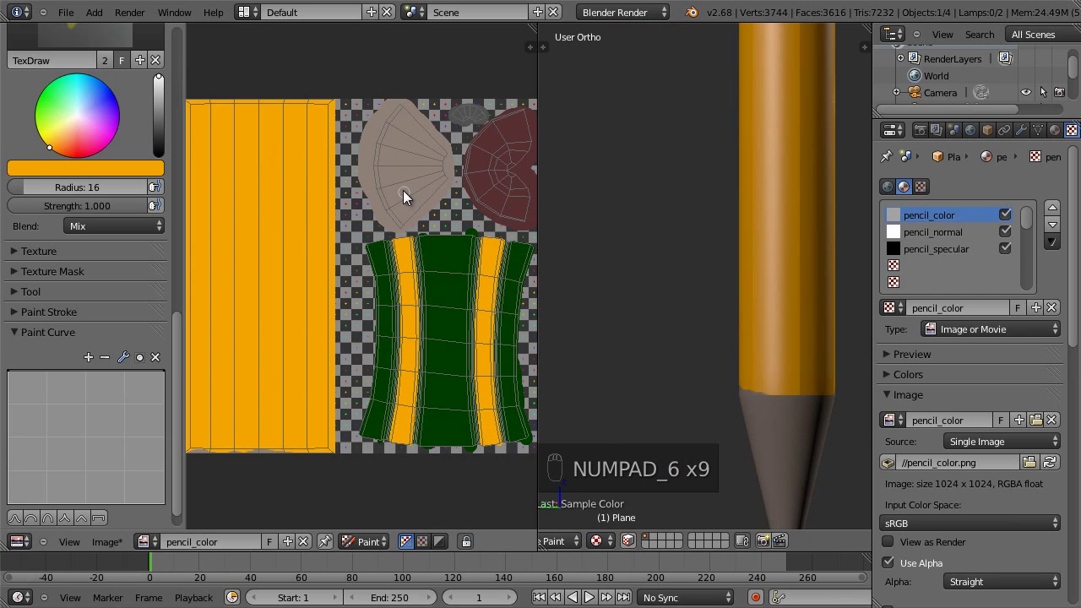
{"action": "key", "text": "s"}
{"action": "key", "text": "s"}
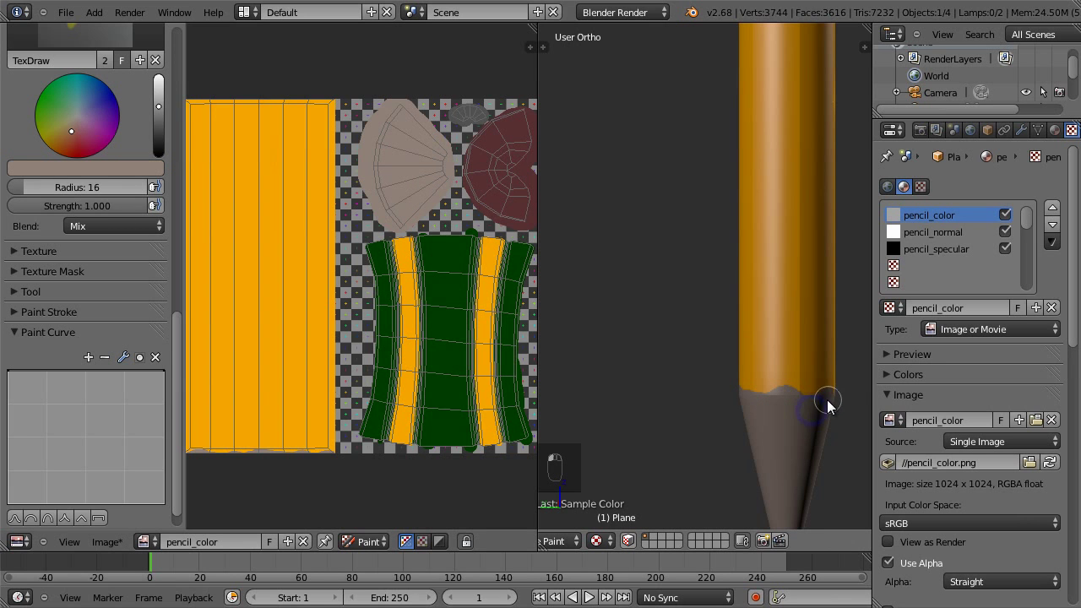
Step: Complete the scalloped wood edge on the remaining side so it runs all around the pencil
{"action": "key", "text": "KP_6"}
{"action": "key", "text": "KP_6"}
{"action": "key", "text": "KP_6"}
{"action": "key", "text": "KP_6"}
{"action": "key", "text": "KP_6"}
{"action": "key", "text": "KP_6"}
{"action": "key", "text": "KP_6"}
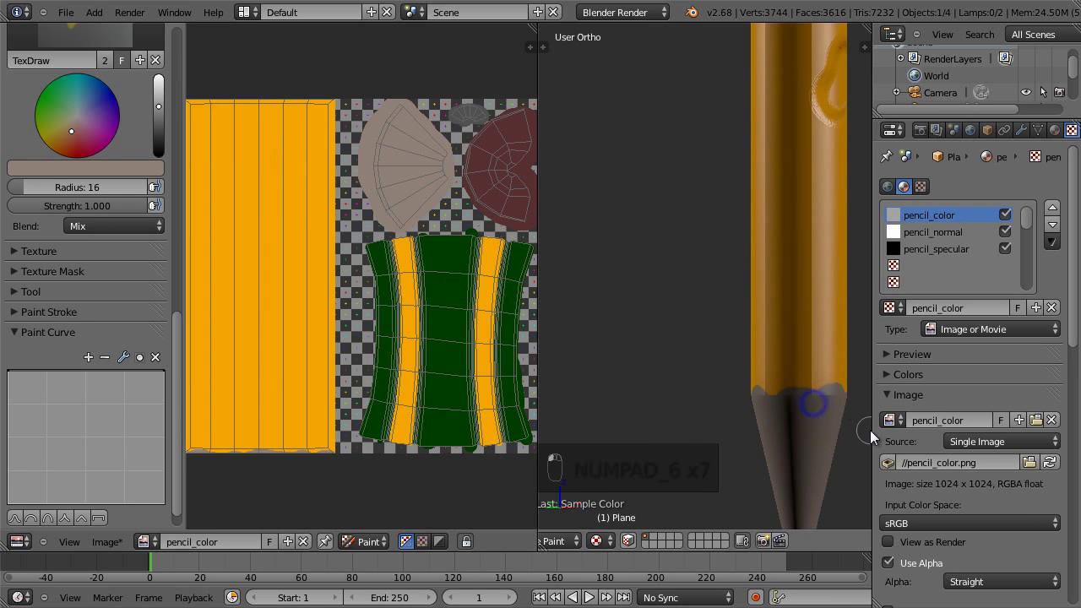
Step: Check the scalloped edge and tip, select the pencil_normal texture, and save the painted pencil_color image
{"action": "scroll", "coordinate": [784, 465], "scroll_direction": "down", "scroll_amount": 6}
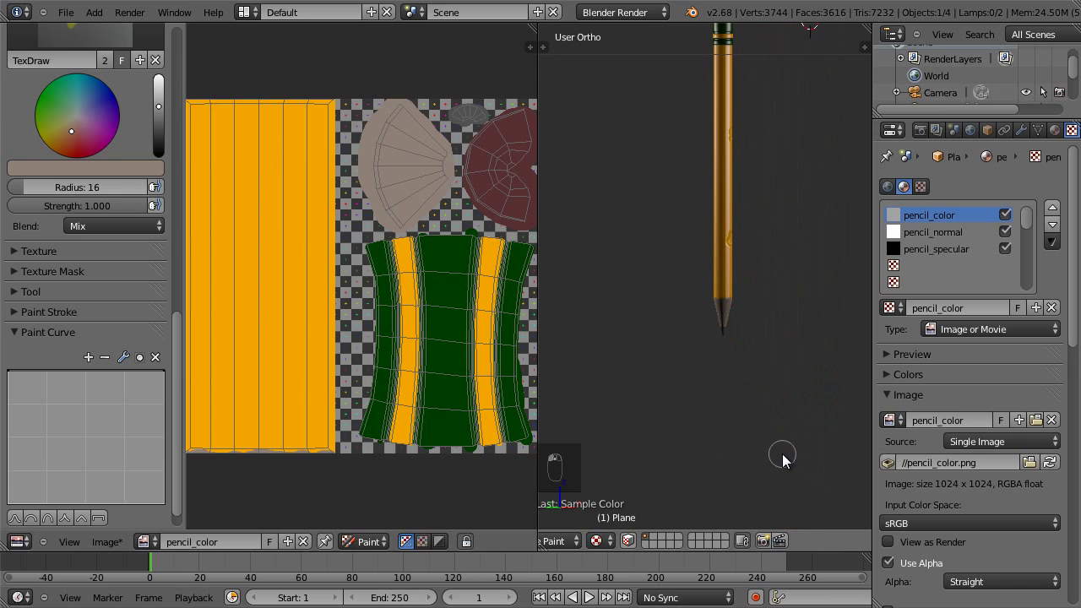
{"action": "scroll", "coordinate": [783, 454], "scroll_direction": "up", "scroll_amount": 2}
{"action": "scroll", "coordinate": [783, 453], "scroll_direction": "up", "scroll_amount": 4}
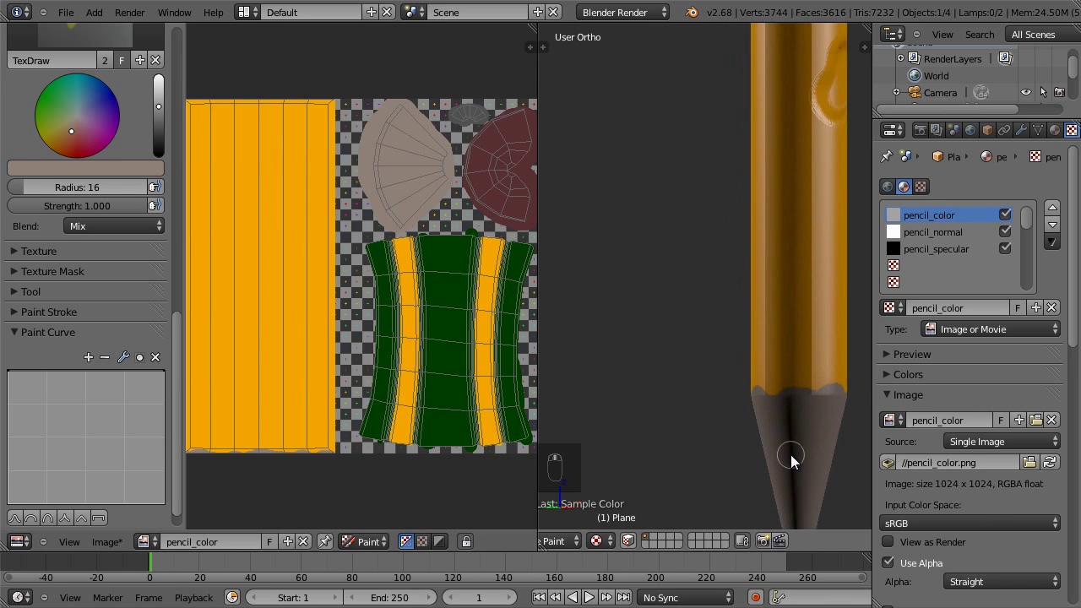
{"action": "scroll", "coordinate": [782, 439], "scroll_direction": "up", "scroll_amount": 4}
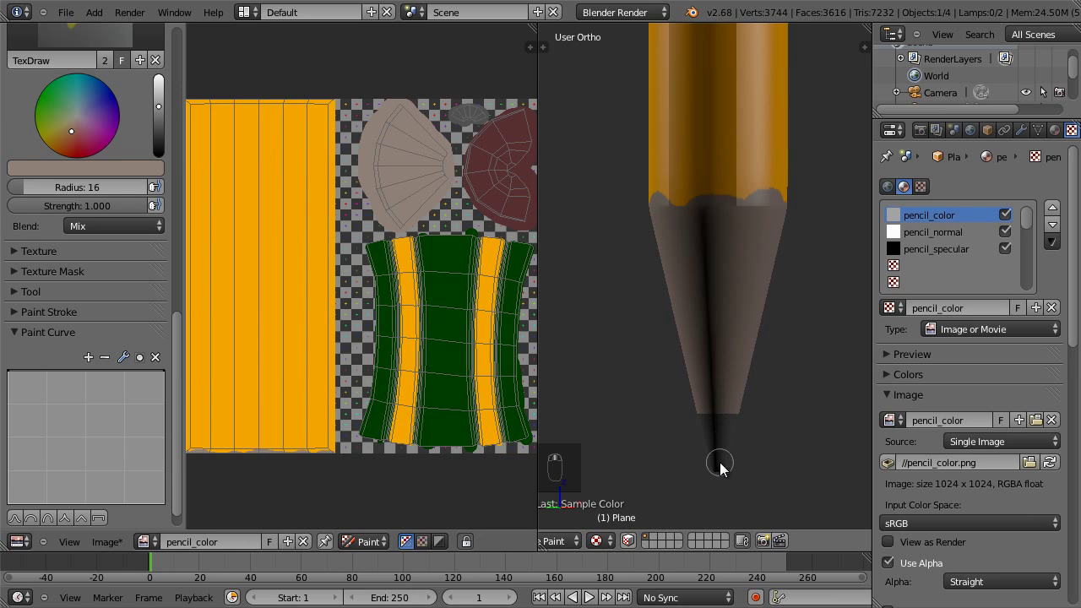
{"action": "left_click", "coordinate": [917, 232]}
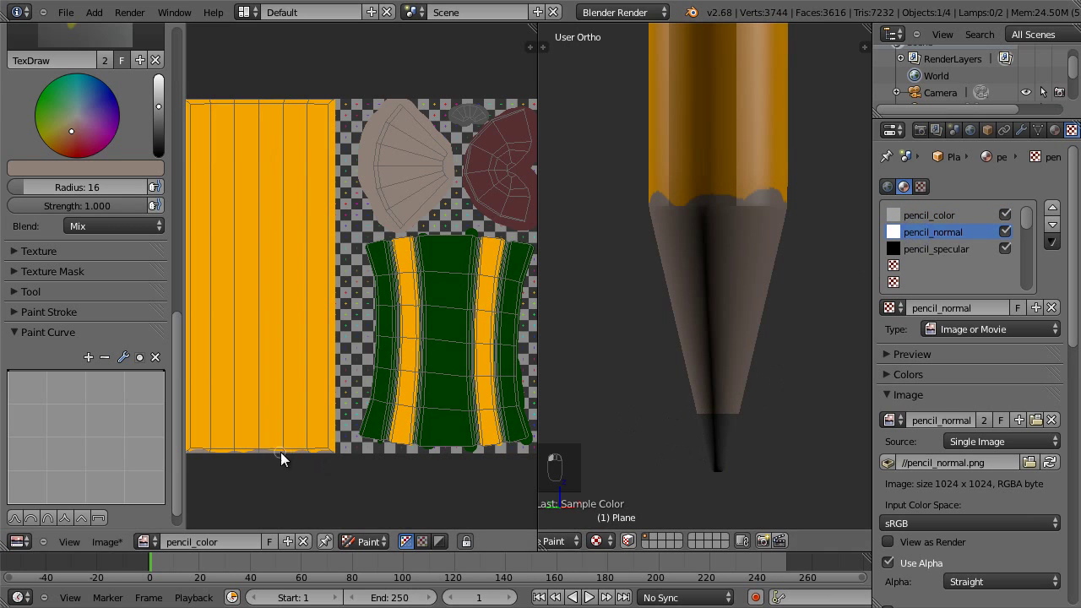
{"action": "left_click", "coordinate": [146, 541]}
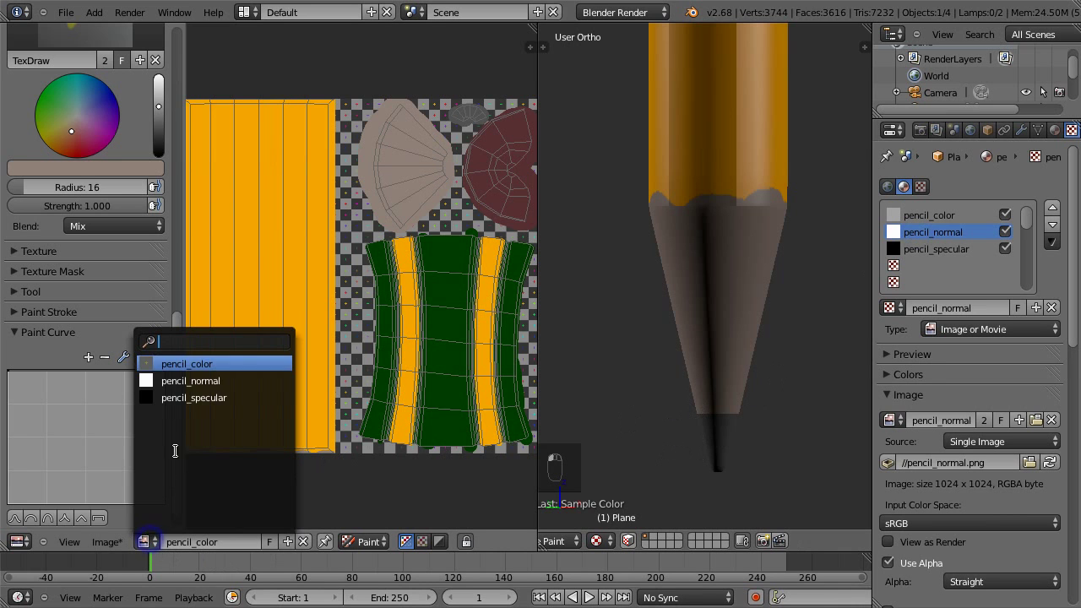
{"action": "left_click", "coordinate": [107, 542]}
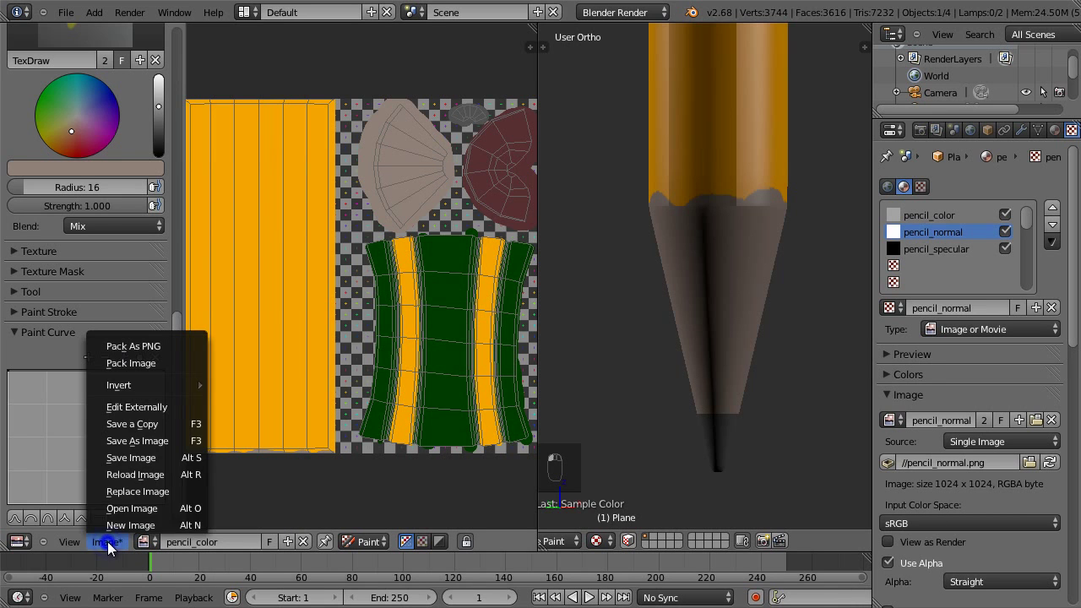
{"action": "left_click", "coordinate": [187, 458]}
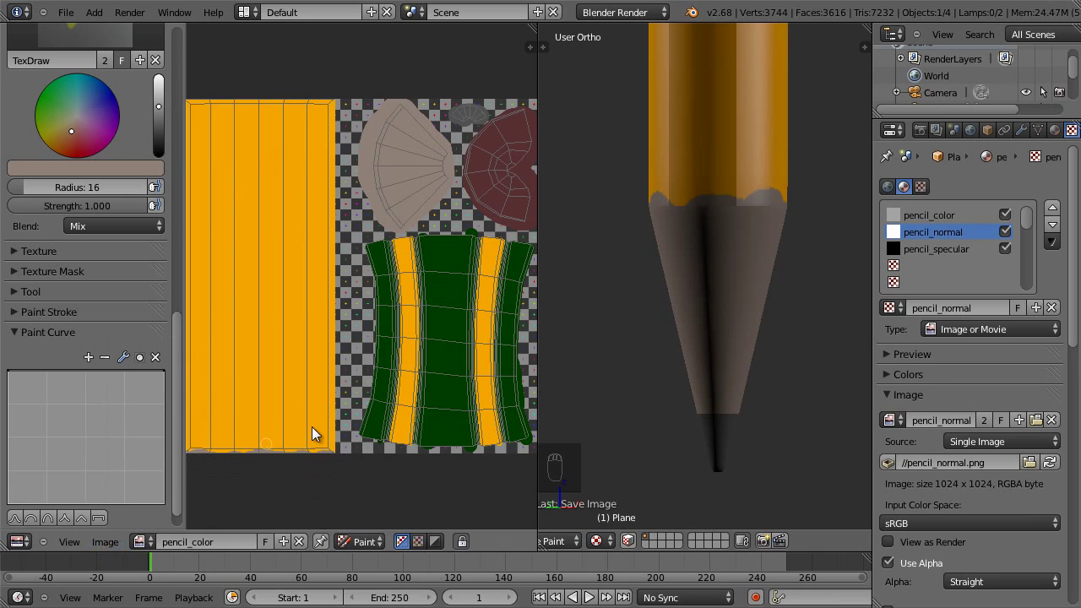
Step: Switch the image editor to the pencil_normal image, ready for painting the graphite tip
{"action": "left_click", "coordinate": [142, 542]}
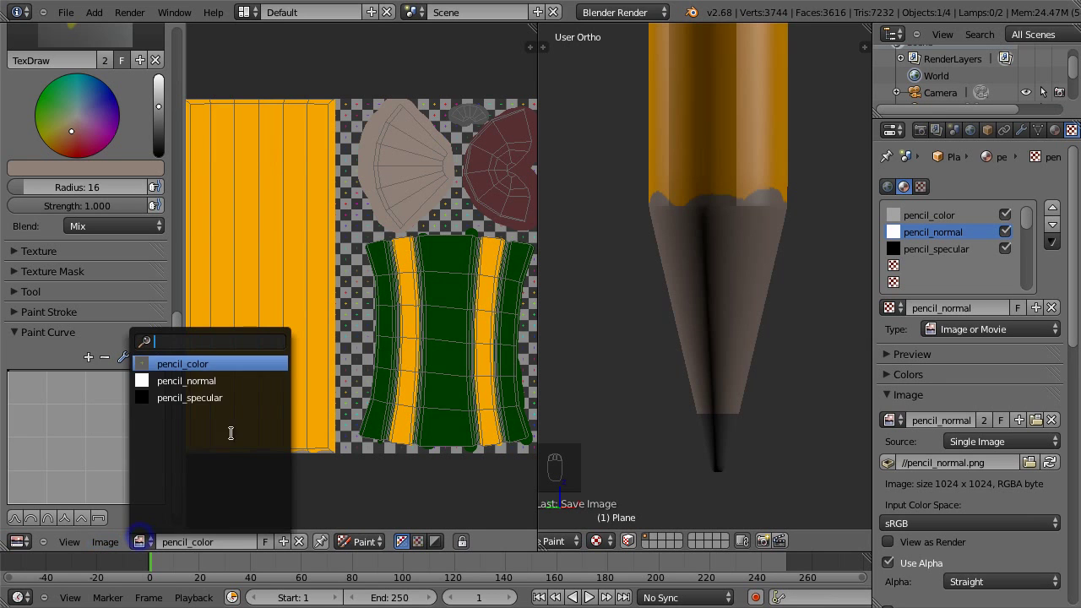
{"action": "left_click", "coordinate": [246, 381]}
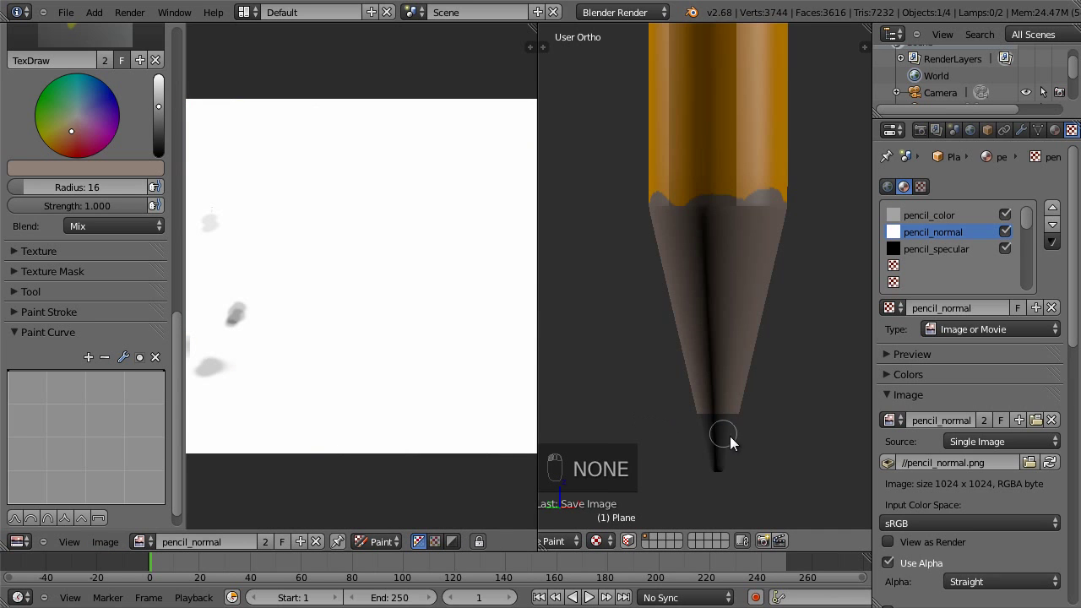
{"action": "scroll", "coordinate": [743, 460], "scroll_direction": "up", "scroll_amount": 3}
{"action": "middle_click_drag", "start_coordinate": [744, 404], "coordinate": [705, 309], "text": "shift"}
{"action": "scroll", "coordinate": [706, 405], "scroll_direction": "up", "scroll_amount": 2}
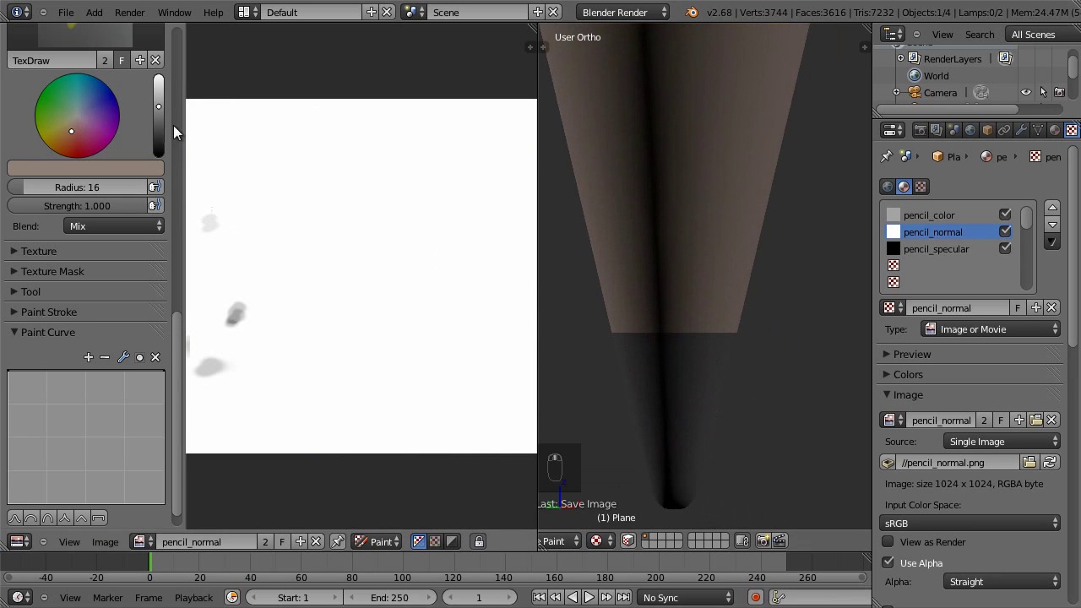
Step: Set the brush colour to black, its strength to 0.197 and its radius to 3
{"action": "left_click_drag", "start_coordinate": [158, 110], "coordinate": [158, 155]}
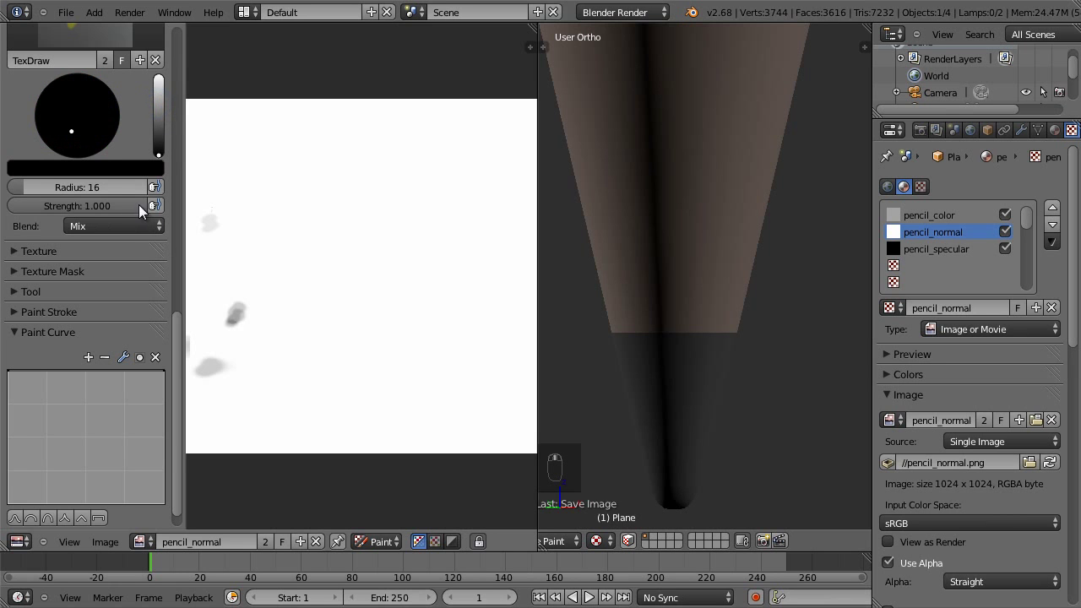
{"action": "left_click_drag", "start_coordinate": [140, 204], "coordinate": [33, 211]}
{"action": "key", "text": "f"}
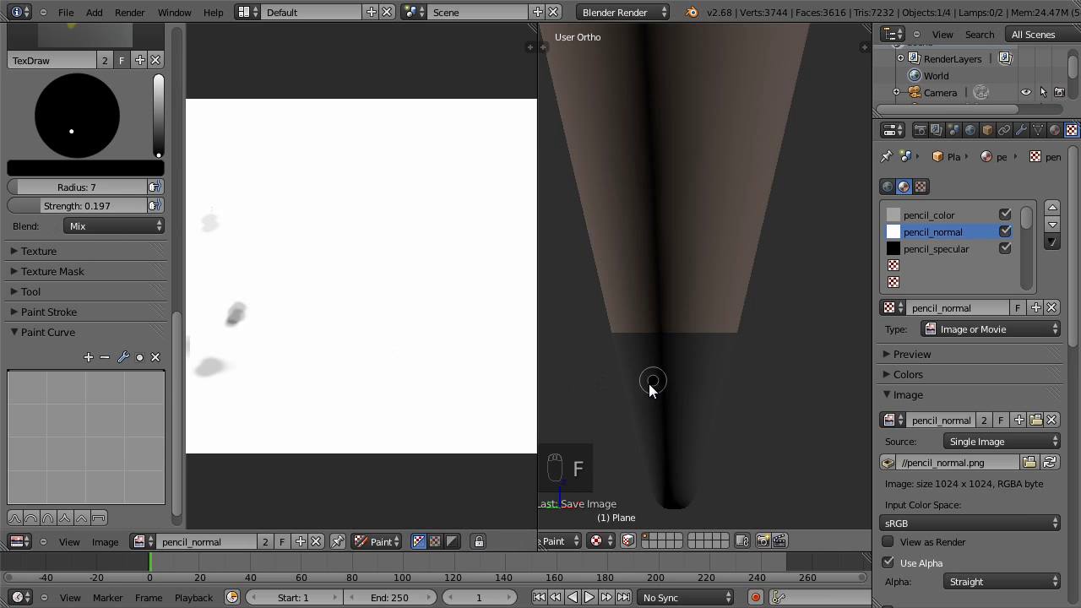
{"action": "left_click", "coordinate": [652, 384]}
Step: Use Edit Mode to overlay the pencil's UV layout on the pencil_normal image, undo the last action, and return to Texture Paint
{"action": "scroll", "coordinate": [495, 234], "scroll_direction": "up", "scroll_amount": 2}
{"action": "scroll", "coordinate": [495, 233], "scroll_direction": "down", "scroll_amount": 2}
{"action": "key", "text": "Tab"}
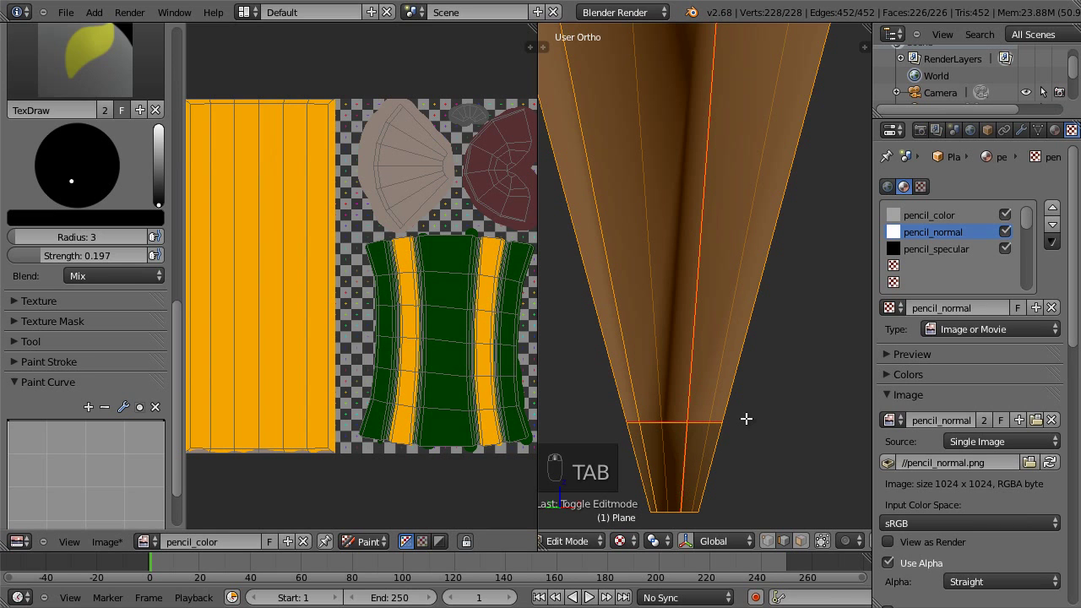
{"action": "key", "text": "ctrl+z"}
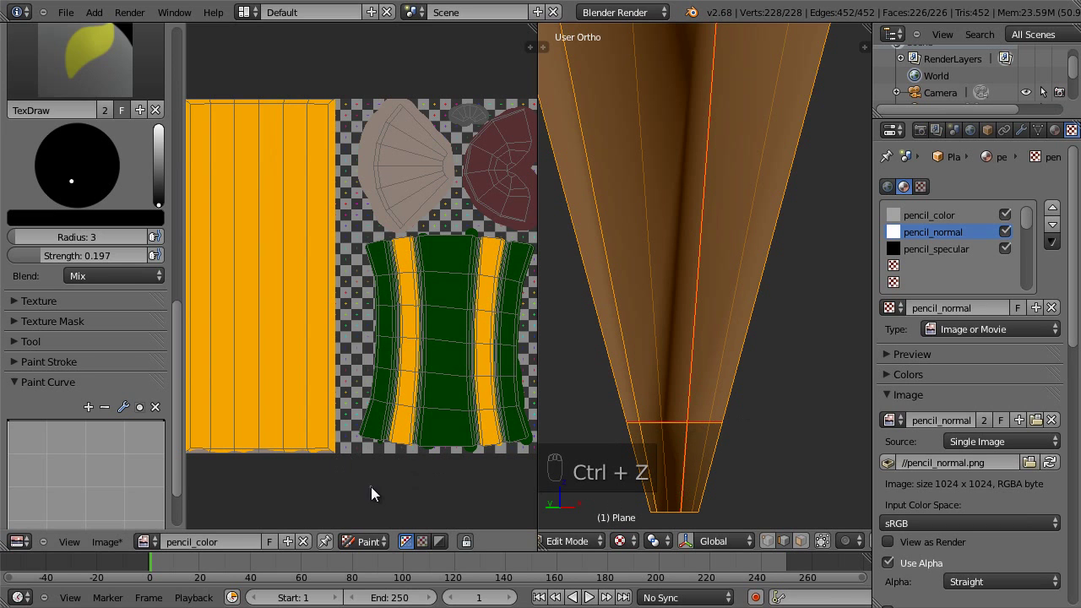
{"action": "left_click", "coordinate": [144, 542]}
{"action": "left_click", "coordinate": [221, 382]}
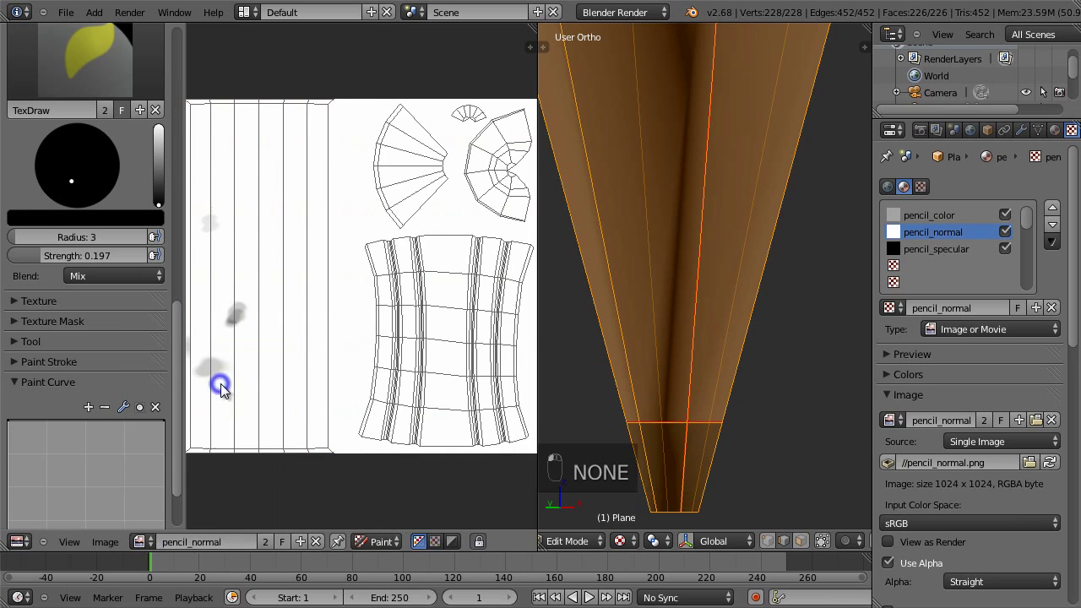
{"action": "scroll", "coordinate": [712, 492], "scroll_direction": "up", "scroll_amount": 5}
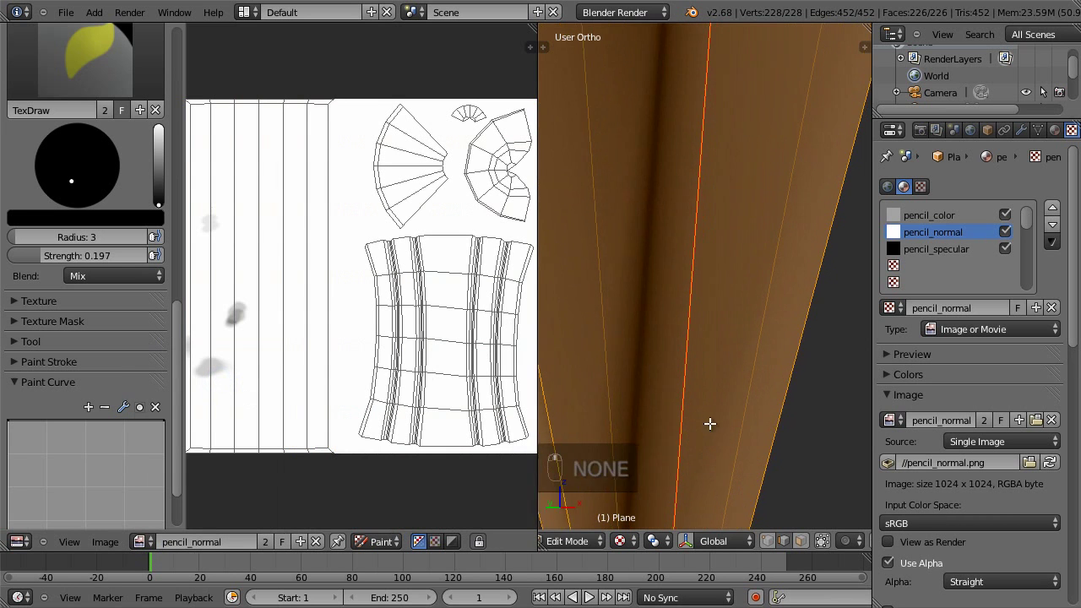
{"action": "scroll", "coordinate": [713, 350], "scroll_direction": "down", "scroll_amount": 4}
{"action": "key", "text": "Tab"}
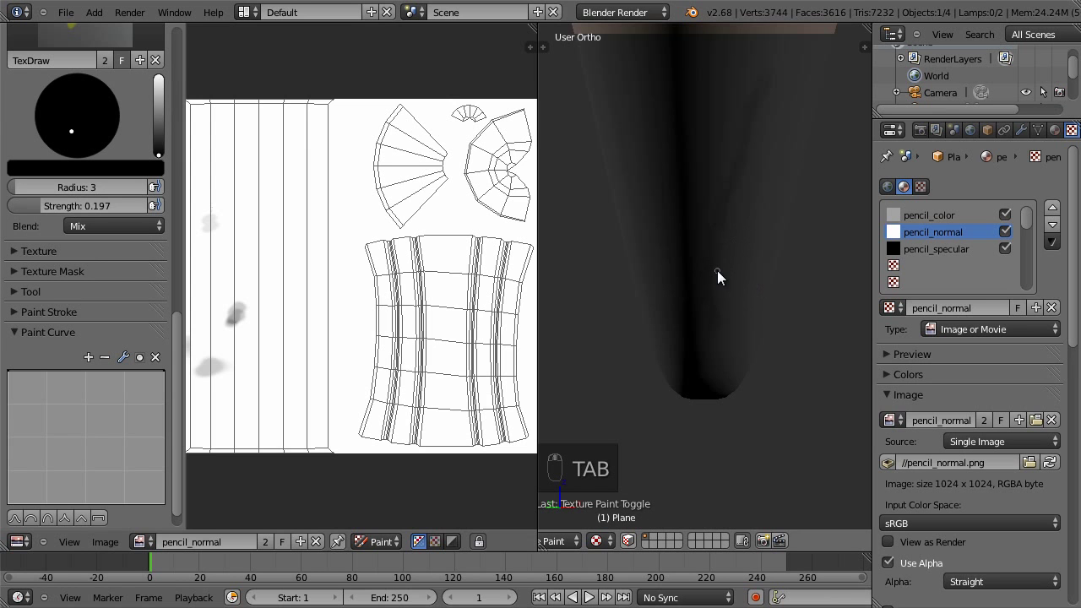
Step: Try a thin black scratch along the graphite tip, keeping its UV island in pencil_normal in view
{"action": "scroll", "coordinate": [495, 116], "scroll_direction": "up", "scroll_amount": 3}
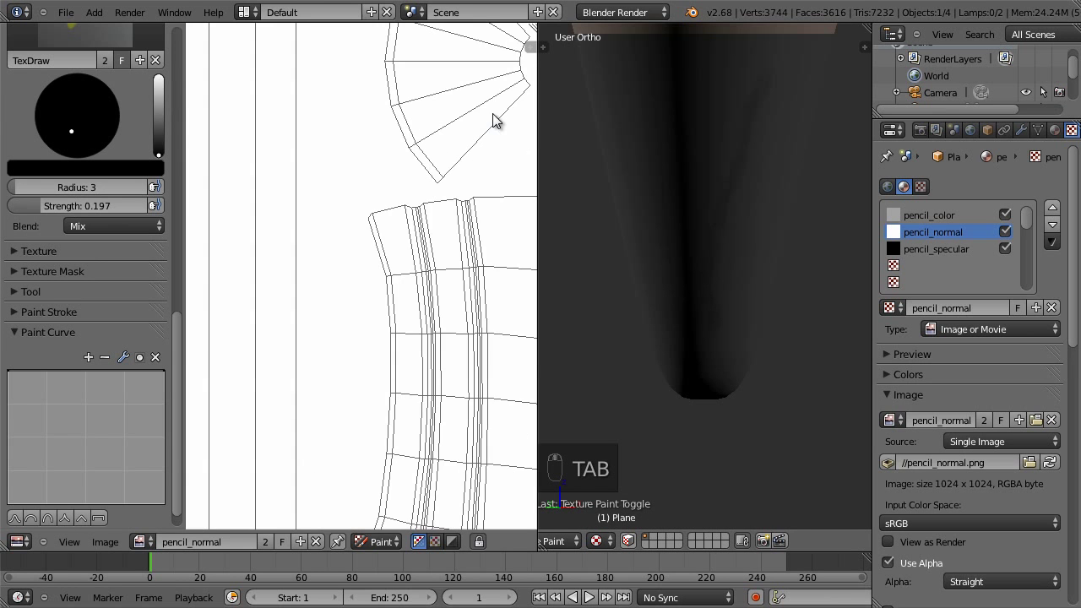
{"action": "scroll", "coordinate": [420, 245], "scroll_direction": "down", "scroll_amount": 1}
{"action": "scroll", "coordinate": [420, 246], "scroll_direction": "up", "scroll_amount": 4}
{"action": "middle_click_drag", "start_coordinate": [434, 149], "coordinate": [363, 326]}
{"action": "middle_click_drag", "start_coordinate": [282, 314], "coordinate": [313, 312]}
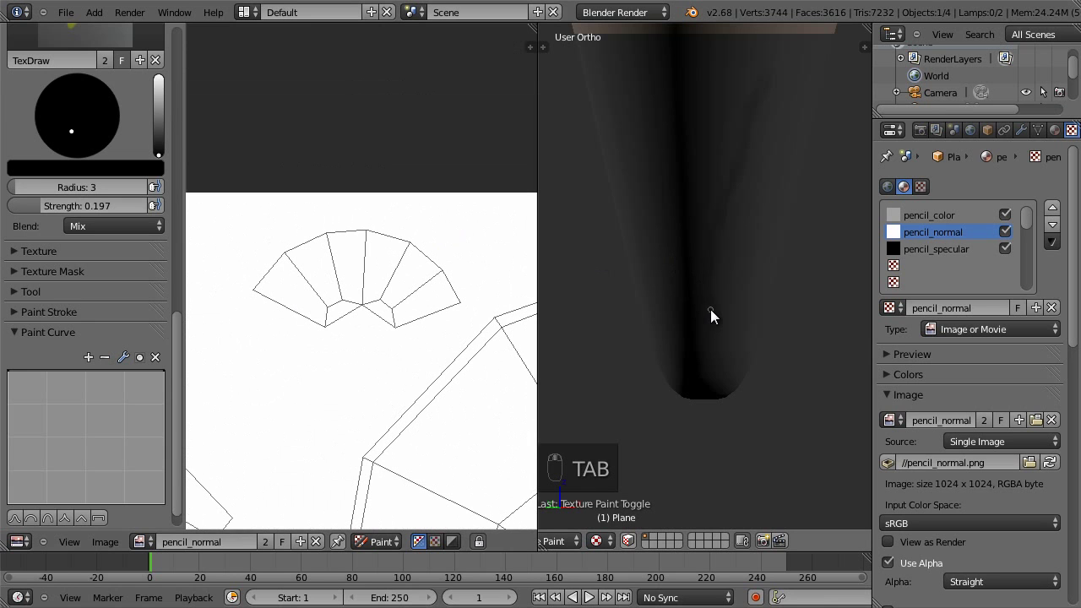
{"action": "mouse_move", "coordinate": [711, 309]}
{"action": "left_mouse_down"}
{"action": "mouse_move", "coordinate": [718, 235]}
{"action": "mouse_move", "coordinate": [750, 144]}
{"action": "left_mouse_up"}
{"action": "left_click_drag", "start_coordinate": [761, 81], "coordinate": [763, 67]}
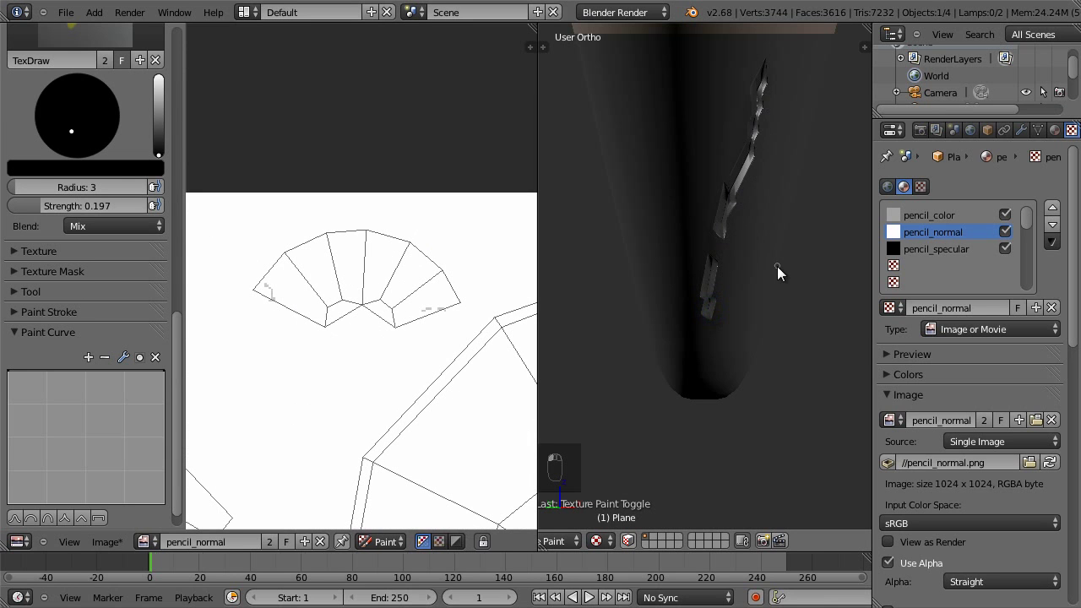
Step: Try a second short black scratch on another side of the graphite tip
{"action": "mouse_move", "coordinate": [804, 216]}
{"action": "middle_mouse_down"}
{"action": "mouse_move", "coordinate": [795, 223]}
{"action": "mouse_move", "coordinate": [811, 222]}
{"action": "mouse_move", "coordinate": [793, 219]}
{"action": "middle_mouse_up"}
{"action": "key", "text": "KP_6"}
{"action": "key", "text": "KP_6"}
{"action": "key", "text": "KP_6"}
{"action": "key", "text": "KP_6"}
{"action": "key", "text": "KP_6"}
{"action": "key", "text": "KP_6"}
{"action": "key", "text": "KP_6"}
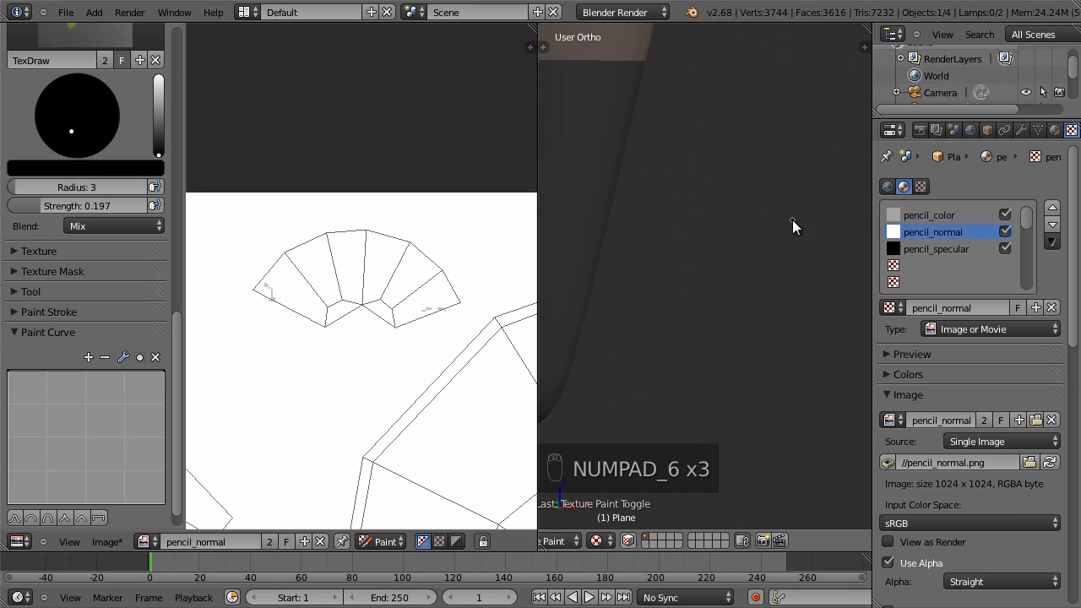
{"action": "mouse_move", "coordinate": [616, 243]}
{"action": "middle_mouse_down"}
{"action": "mouse_move", "coordinate": [717, 245]}
{"action": "mouse_move", "coordinate": [683, 250]}
{"action": "mouse_move", "coordinate": [877, 238]}
{"action": "mouse_move", "coordinate": [758, 274]}
{"action": "middle_mouse_up"}
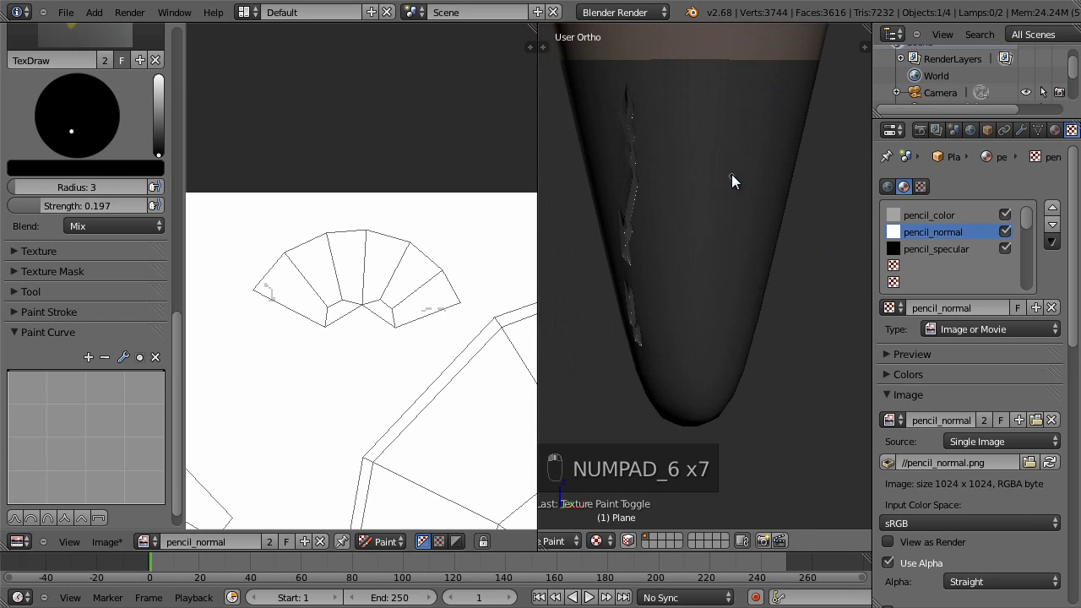
{"action": "mouse_move", "coordinate": [725, 174]}
{"action": "left_mouse_down"}
{"action": "mouse_move", "coordinate": [729, 117]}
{"action": "mouse_move", "coordinate": [747, 93]}
{"action": "left_mouse_up"}
Step: Check the scratches on the graphite tip from different distances and undo them
{"action": "scroll", "coordinate": [764, 195], "scroll_direction": "up", "scroll_amount": 5}
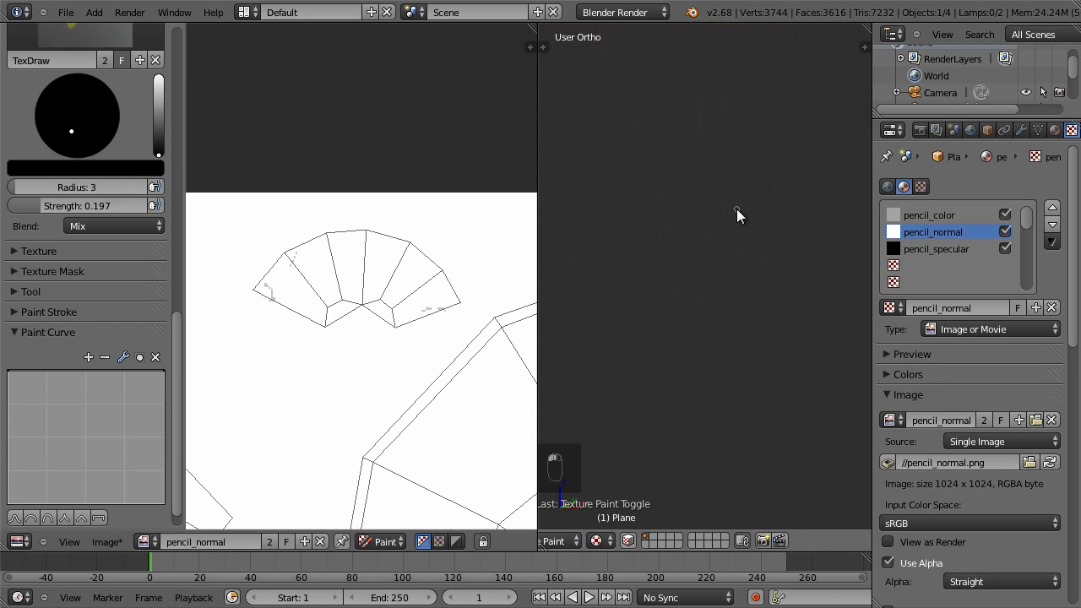
{"action": "scroll", "coordinate": [764, 218], "scroll_direction": "down", "scroll_amount": 5}
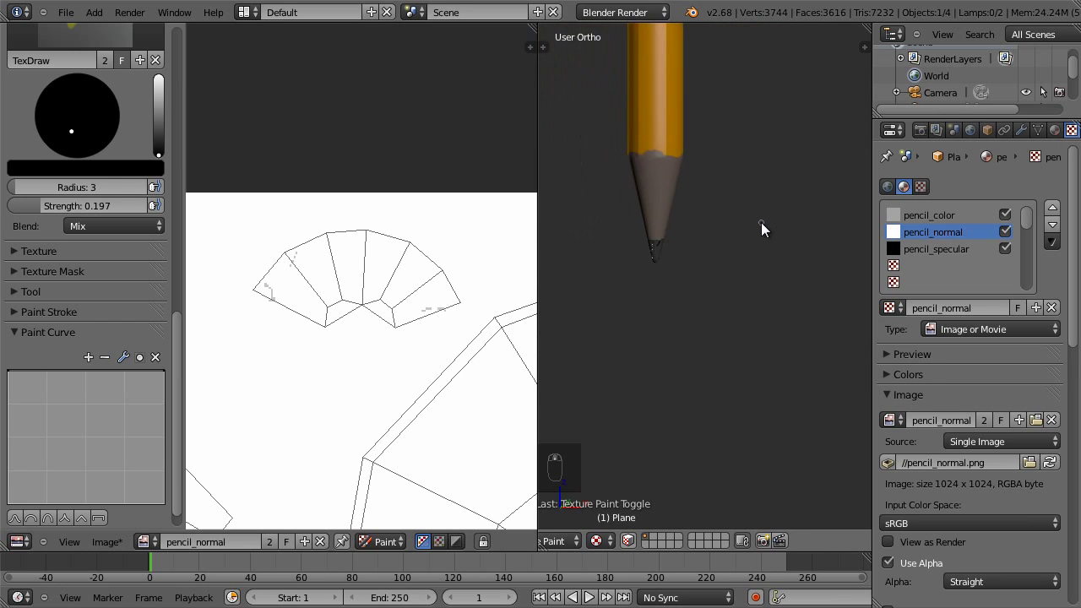
{"action": "scroll", "coordinate": [762, 222], "scroll_direction": "up", "scroll_amount": 4}
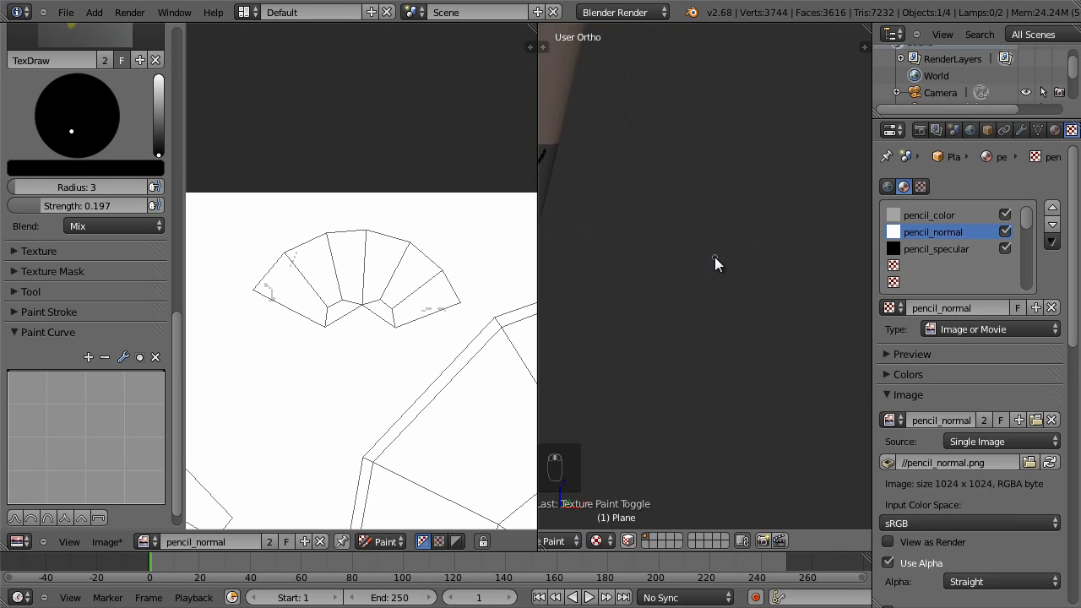
{"action": "mouse_move", "coordinate": [613, 194]}
{"action": "middle_mouse_down", "text": "shift"}
{"action": "mouse_move", "coordinate": [770, 224]}
{"action": "mouse_move", "coordinate": [740, 232]}
{"action": "mouse_move", "coordinate": [632, 191]}
{"action": "mouse_move", "coordinate": [708, 205]}
{"action": "mouse_move", "coordinate": [611, 198]}
{"action": "mouse_move", "coordinate": [623, 205]}
{"action": "mouse_move", "coordinate": [607, 194]}
{"action": "middle_mouse_up", "text": "shift"}
{"action": "scroll", "coordinate": [658, 269], "scroll_direction": "up", "scroll_amount": 5}
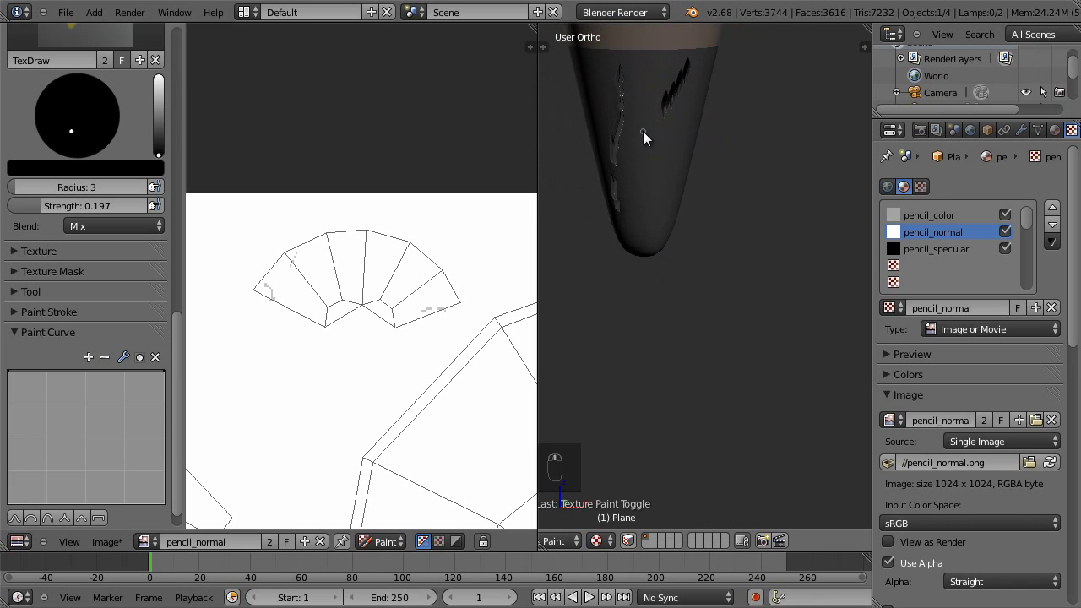
{"action": "key", "text": "ctrl+z"}
{"action": "key", "text": "ctrl+z"}
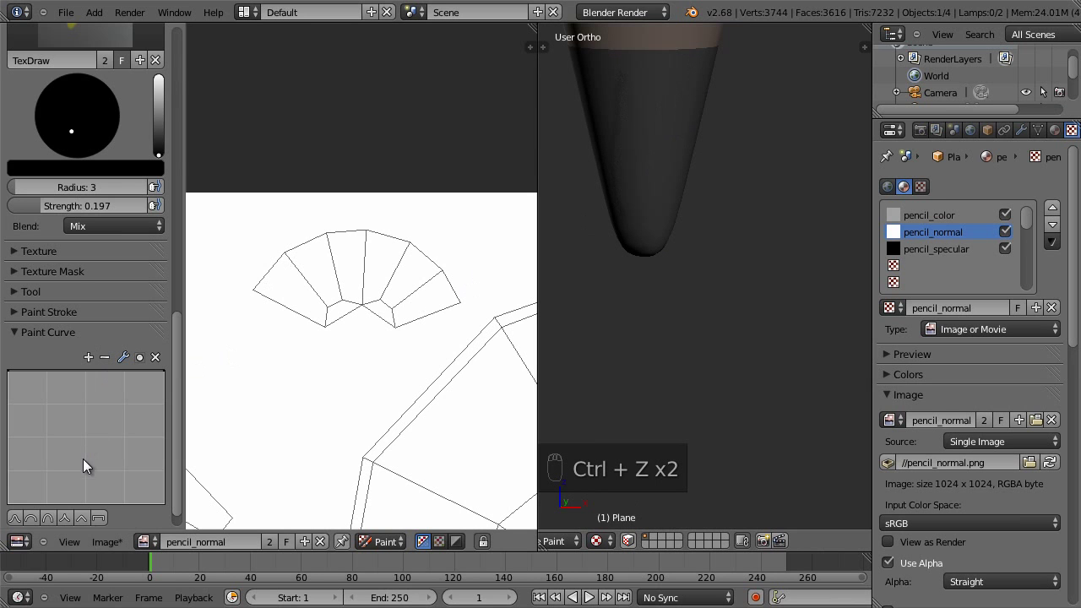
Step: Apply the smooth falloff preset to the brush curve, try a scratch down the graphite tip, and undo it
{"action": "left_click", "coordinate": [14, 518]}
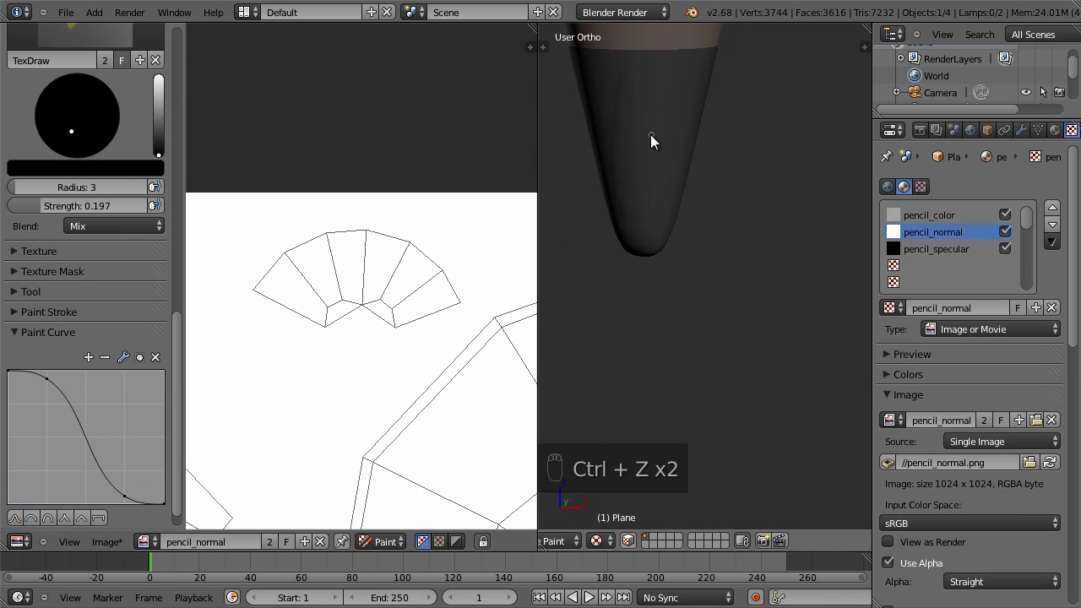
{"action": "scroll", "coordinate": [631, 100], "scroll_direction": "up", "scroll_amount": 4}
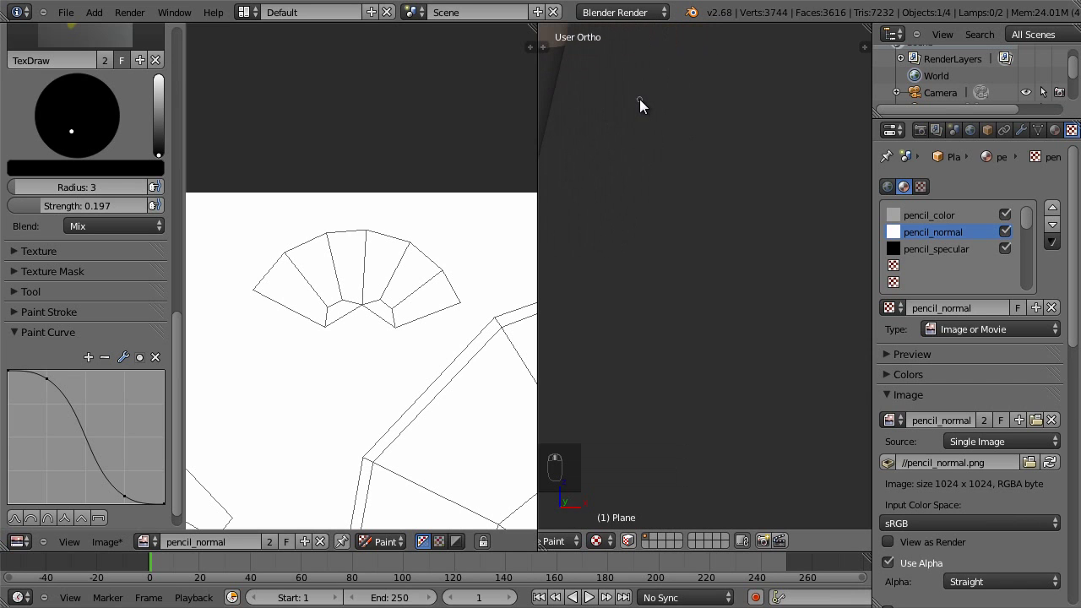
{"action": "key", "text": "KP_1"}
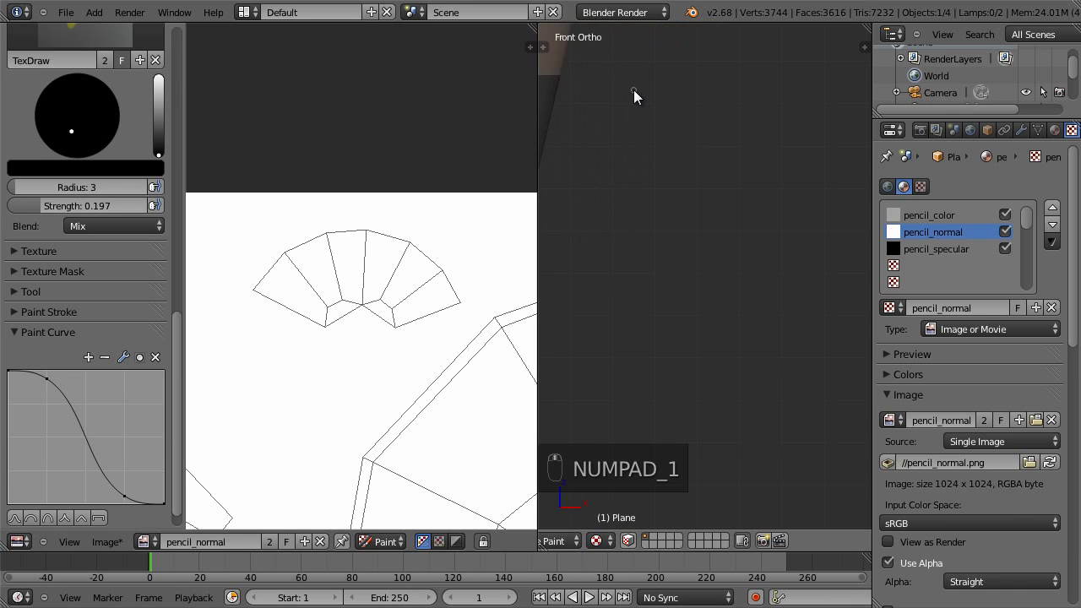
{"action": "middle_click_drag", "start_coordinate": [580, 169], "coordinate": [674, 216], "text": "shift"}
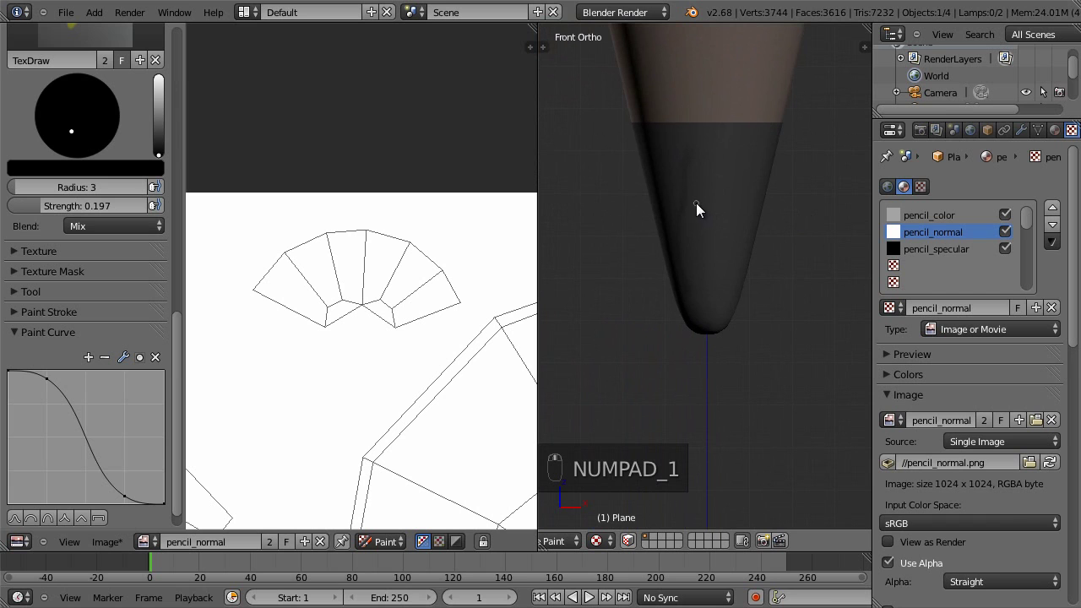
{"action": "key", "text": "KP_4"}
{"action": "key", "text": "KP_4"}
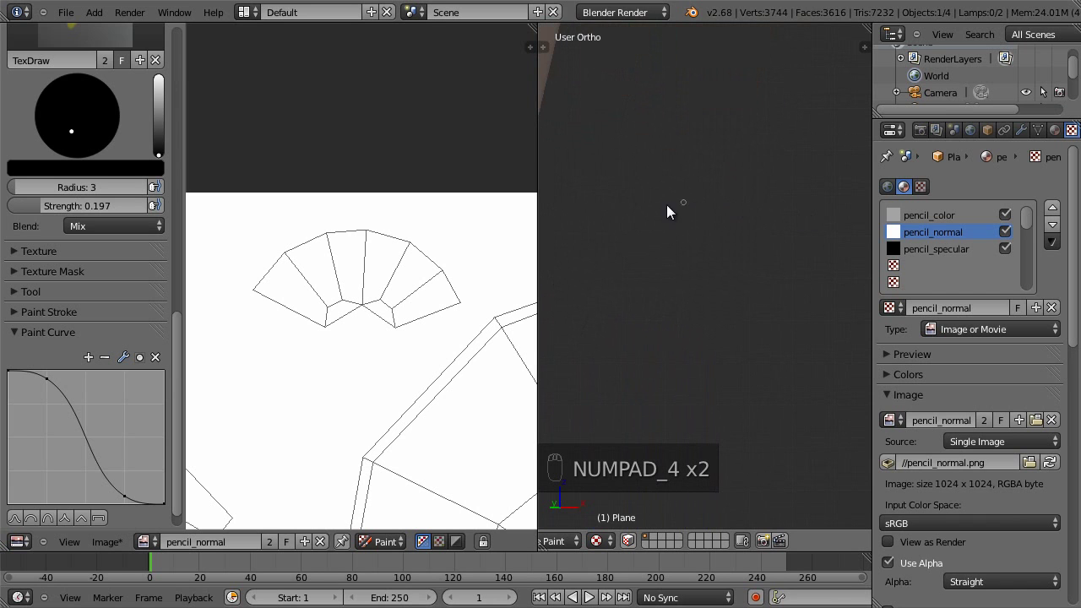
{"action": "mouse_move", "coordinate": [643, 217]}
{"action": "middle_mouse_down"}
{"action": "mouse_move", "coordinate": [817, 228]}
{"action": "mouse_move", "coordinate": [697, 188]}
{"action": "middle_mouse_up"}
{"action": "mouse_move", "coordinate": [714, 152]}
{"action": "left_mouse_down"}
{"action": "mouse_move", "coordinate": [694, 203]}
{"action": "mouse_move", "coordinate": [689, 283]}
{"action": "left_mouse_up"}
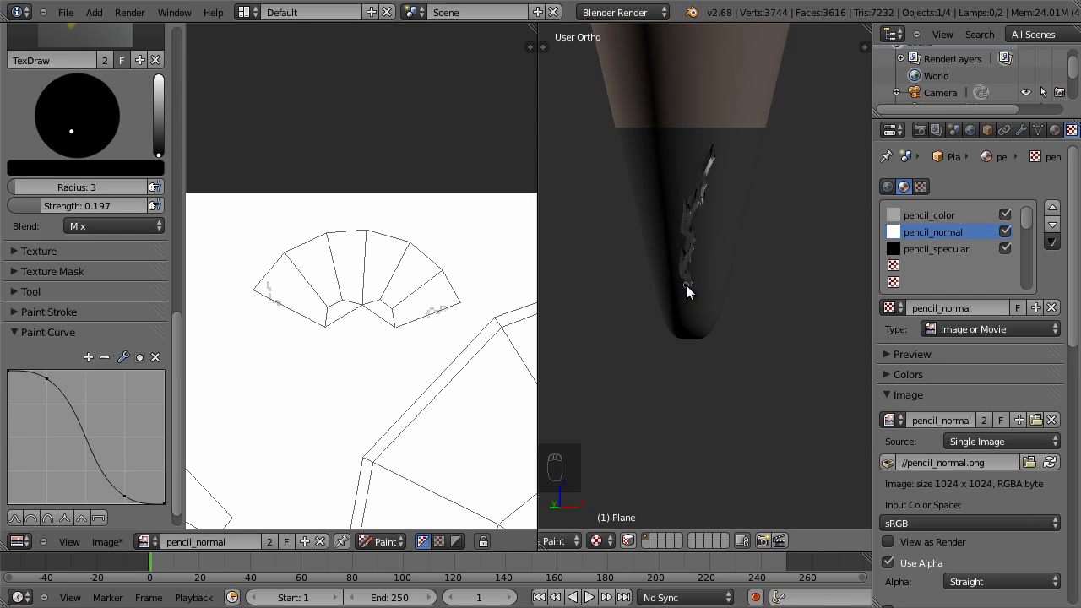
{"action": "key", "text": "ctrl+z"}
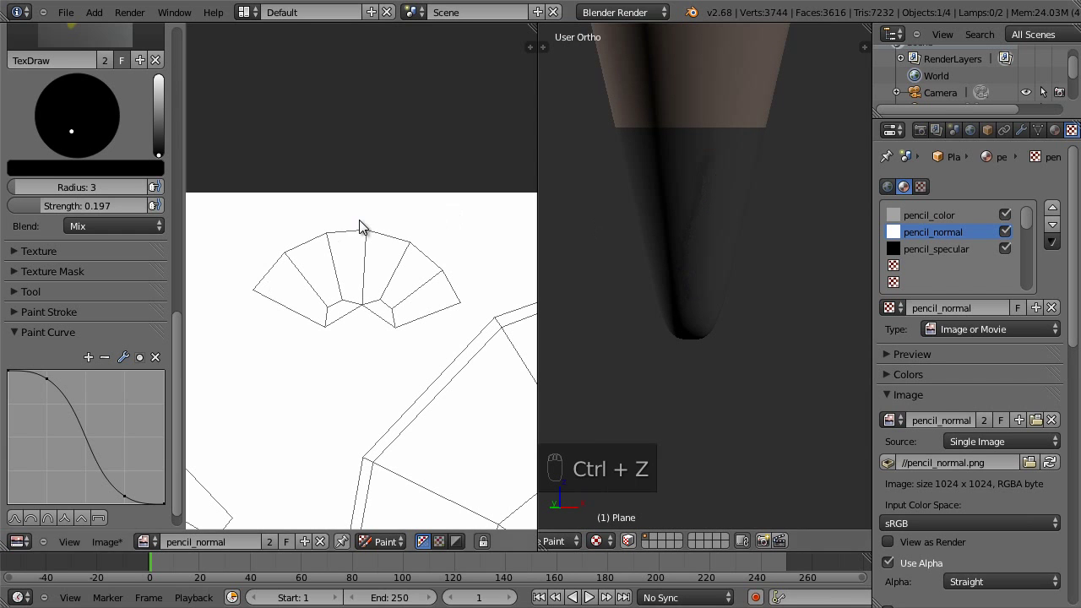
Step: Lower the brush strength to 0.140, try a stroke down the tip with radius 11, and undo it
{"action": "left_click_drag", "start_coordinate": [37, 204], "coordinate": [28, 206]}
{"action": "key", "text": "f"}
{"action": "left_click", "coordinate": [665, 193]}
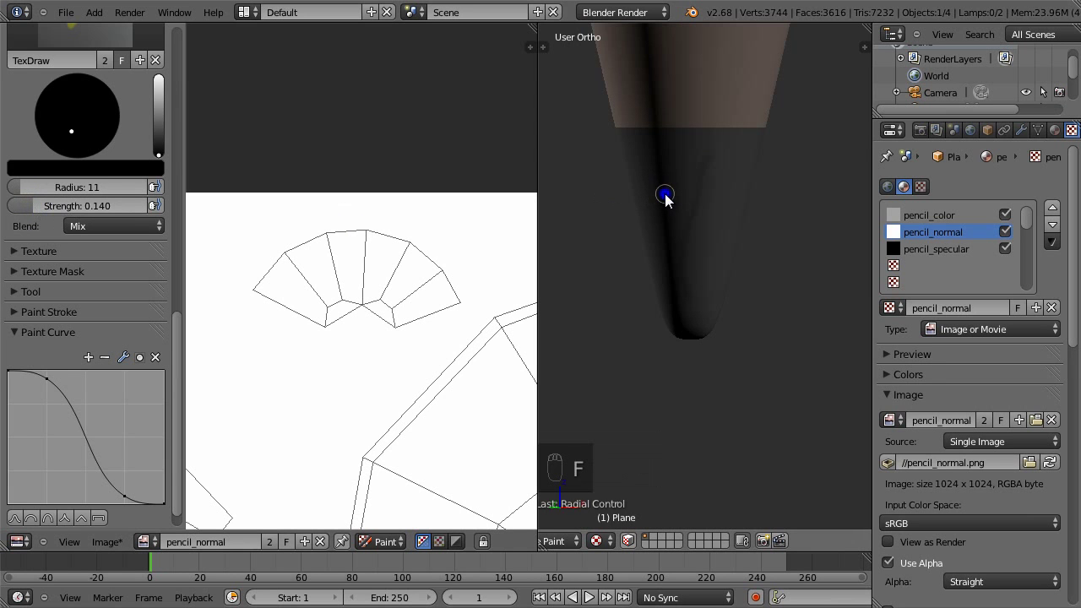
{"action": "mouse_move", "coordinate": [710, 142]}
{"action": "left_mouse_down"}
{"action": "mouse_move", "coordinate": [694, 192]}
{"action": "mouse_move", "coordinate": [690, 262]}
{"action": "left_mouse_up"}
{"action": "key", "text": "ctrl+z"}
Step: Set the brush radius to 7 and paint a long uneven scratch down the graphite tip
{"action": "key", "text": "f"}
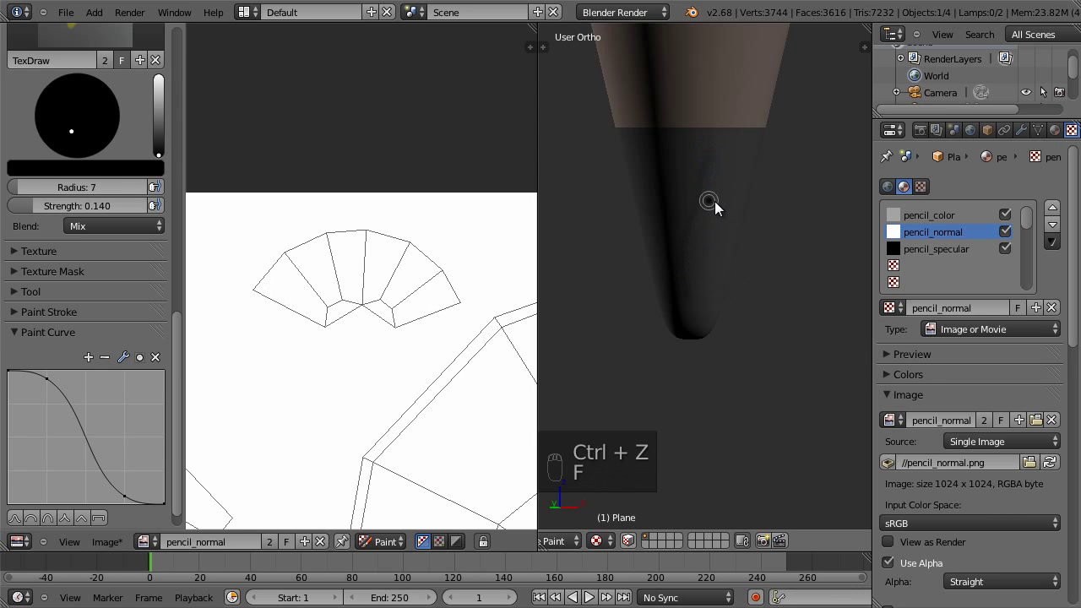
{"action": "left_click", "coordinate": [715, 201]}
{"action": "left_click_drag", "start_coordinate": [714, 164], "coordinate": [686, 304]}
{"action": "scroll", "coordinate": [814, 251], "scroll_direction": "down", "scroll_amount": 5}
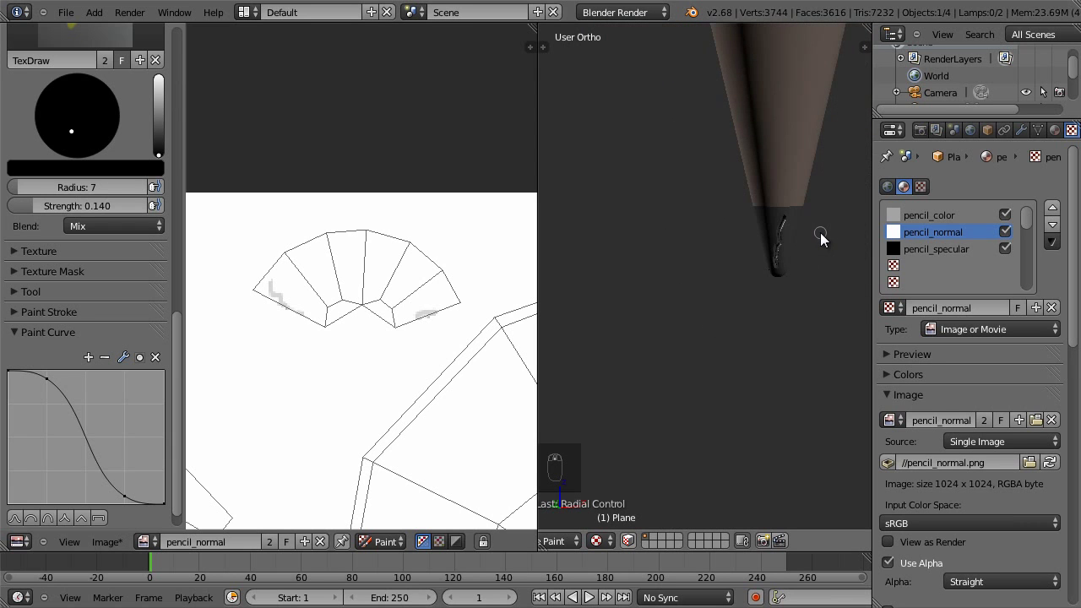
{"action": "mouse_move", "coordinate": [817, 239]}
{"action": "middle_mouse_down"}
{"action": "mouse_move", "coordinate": [808, 239]}
{"action": "mouse_move", "coordinate": [818, 227]}
{"action": "middle_mouse_up"}
{"action": "scroll", "coordinate": [818, 226], "scroll_direction": "down", "scroll_amount": 4}
{"action": "scroll", "coordinate": [807, 222], "scroll_direction": "down", "scroll_amount": 3}
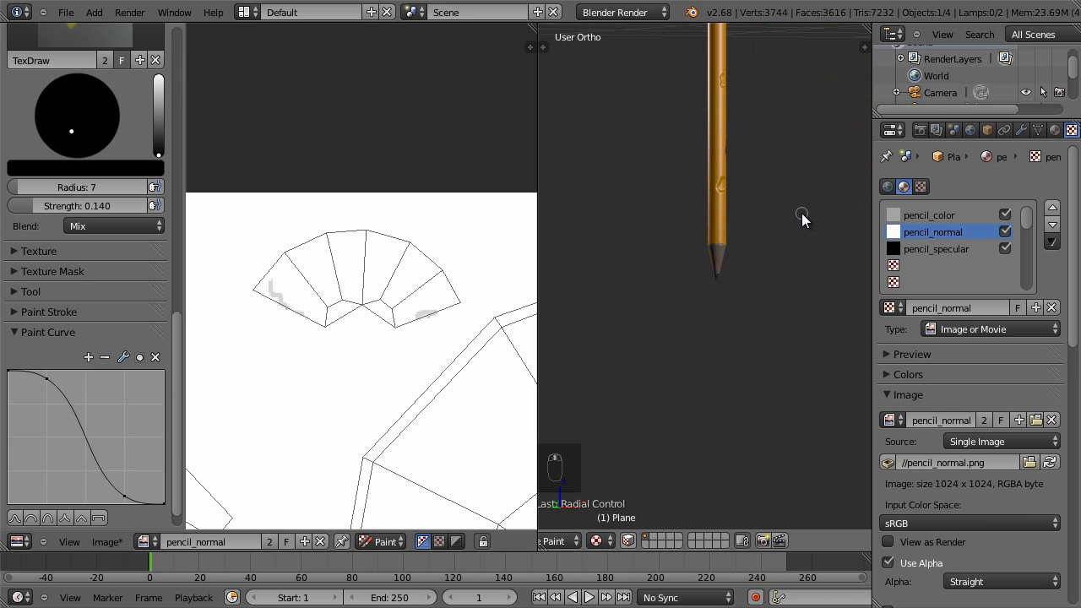
Step: Save the scene over the existing pencil7.blend file
{"action": "key", "text": "ctrl+s"}
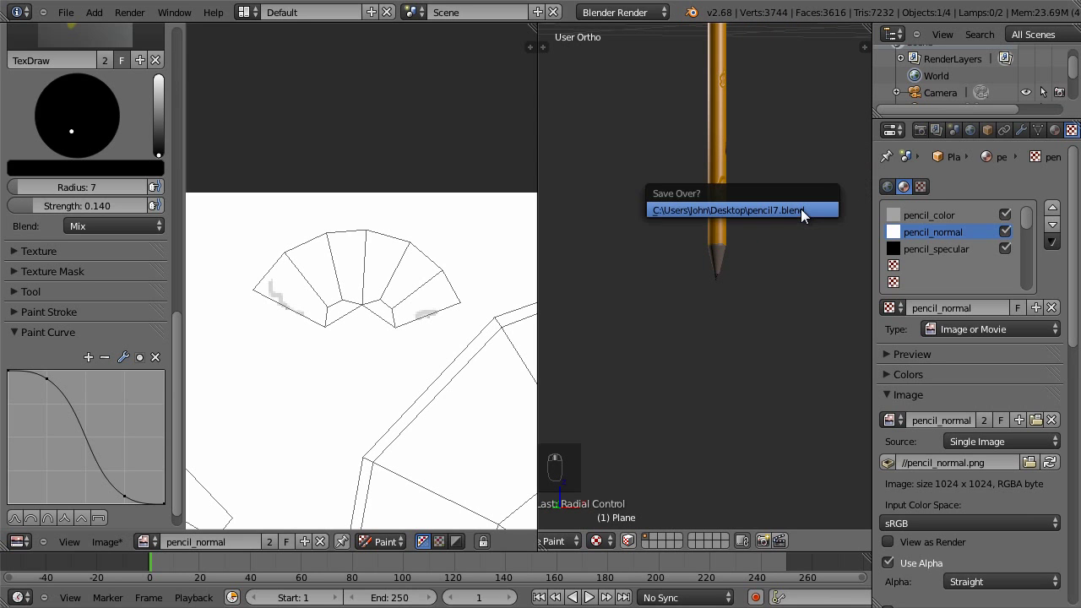
{"action": "left_click", "coordinate": [801, 209]}
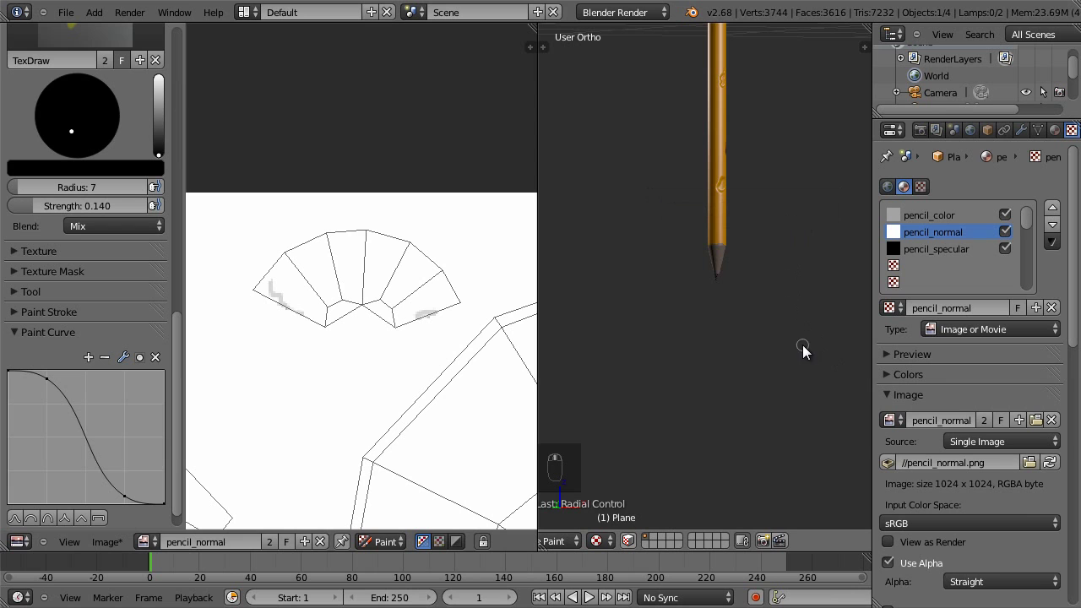
{"action": "key", "text": "ctrl+s"}
{"action": "scroll", "coordinate": [767, 186], "scroll_direction": "down", "scroll_amount": 3}
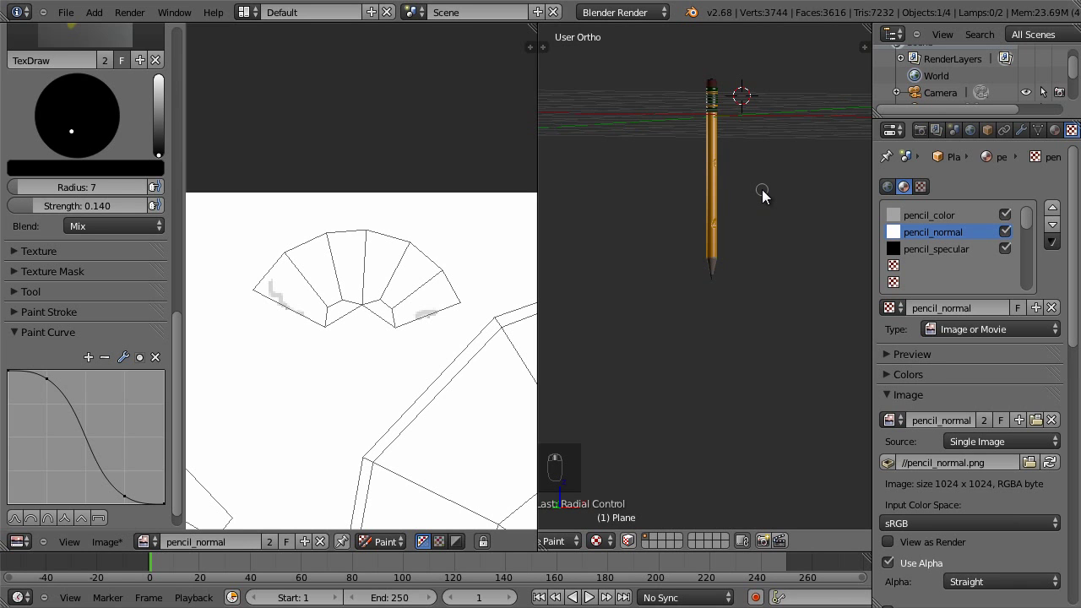
{"action": "left_click", "coordinate": [73, 12]}
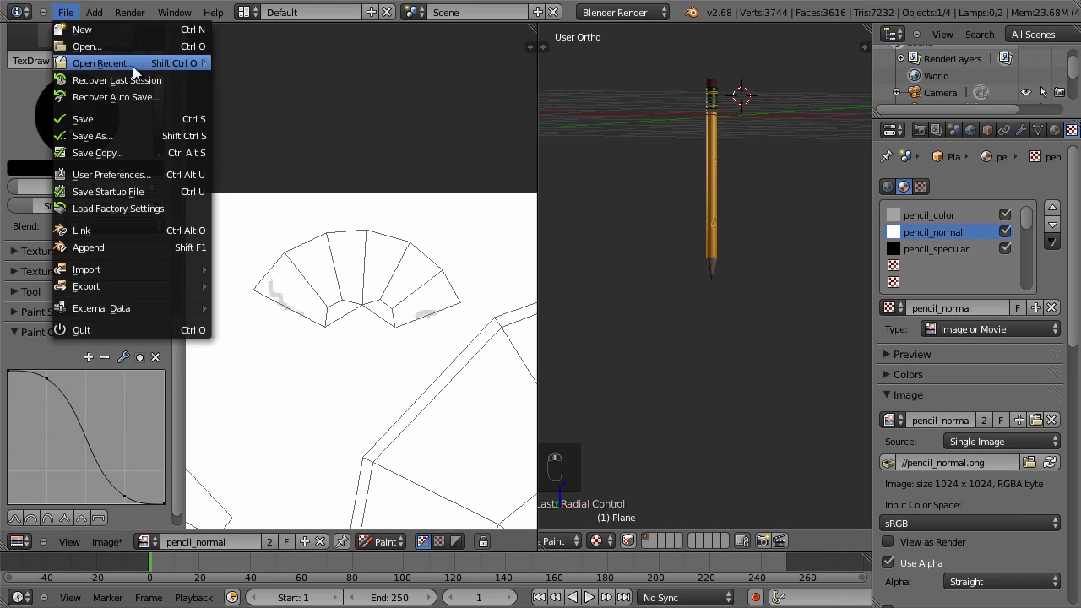